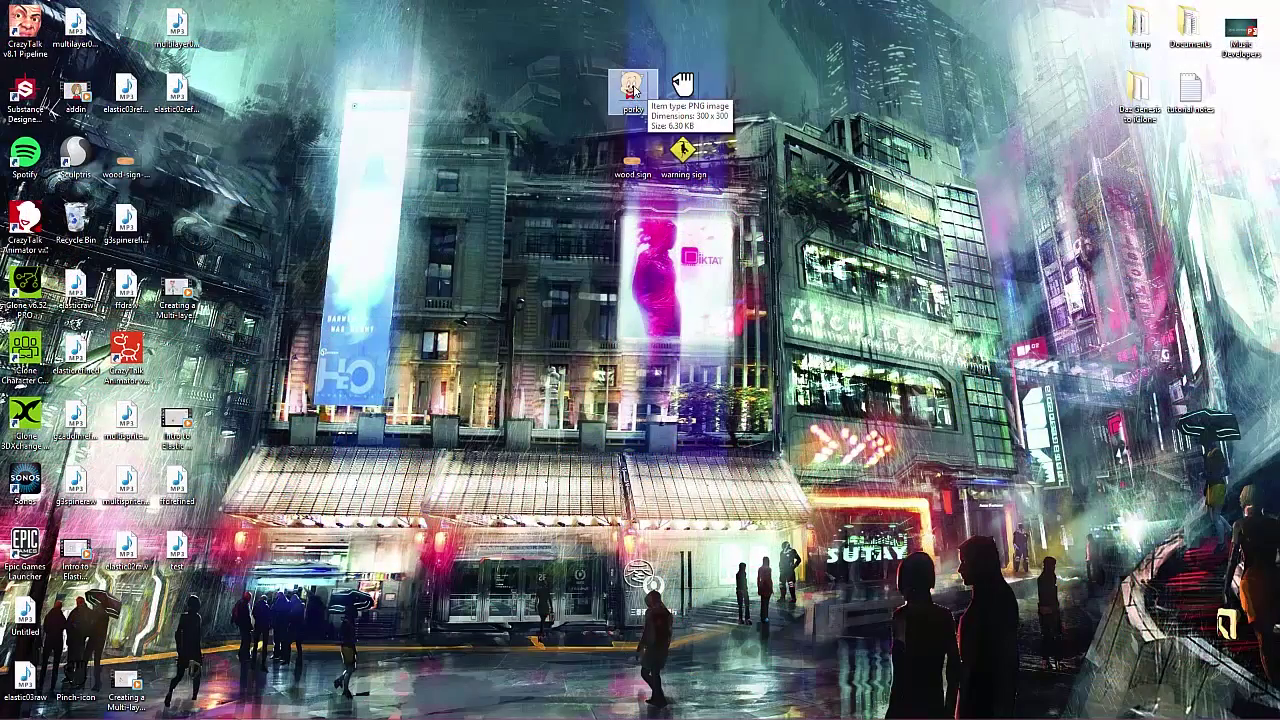
Bring the porky PNG from the desktop onto the CrazyTalk Animator stage and enlarge it to 274.0 around the stage centre.
left_click_drag(632, 90, 476, 330)
key("alt+Tab")
left_click(672, 286)
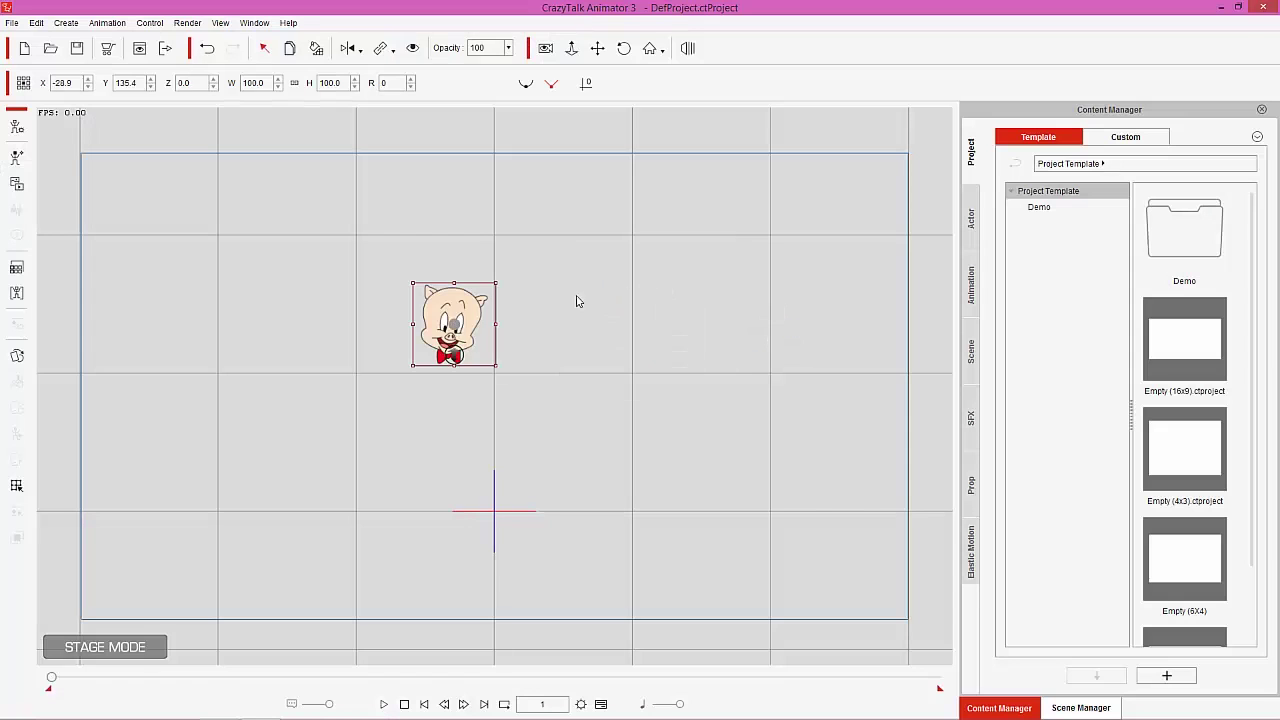
left_click_drag(477, 329, 600, 358)
left_click_drag(538, 432, 534, 371)
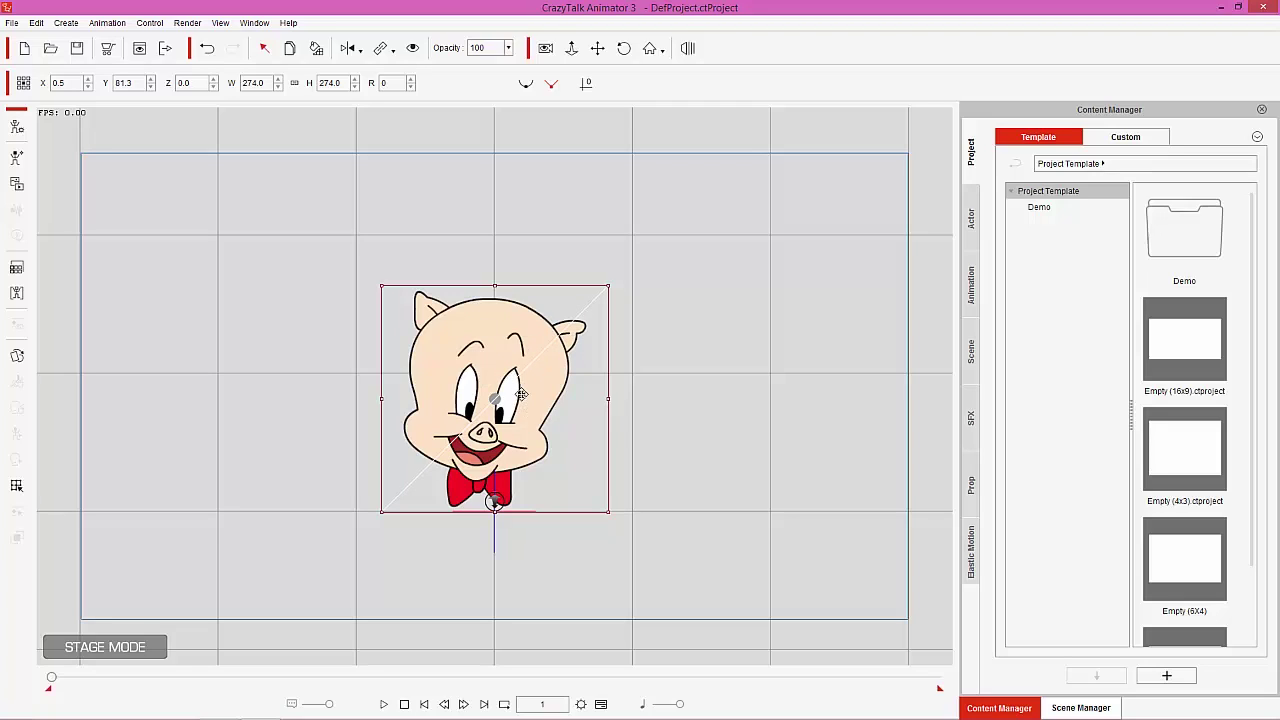
Enable Smooth Deformed Object for the pig prop and show its deform lattice in the Prop Key Editor.
left_click(37, 23)
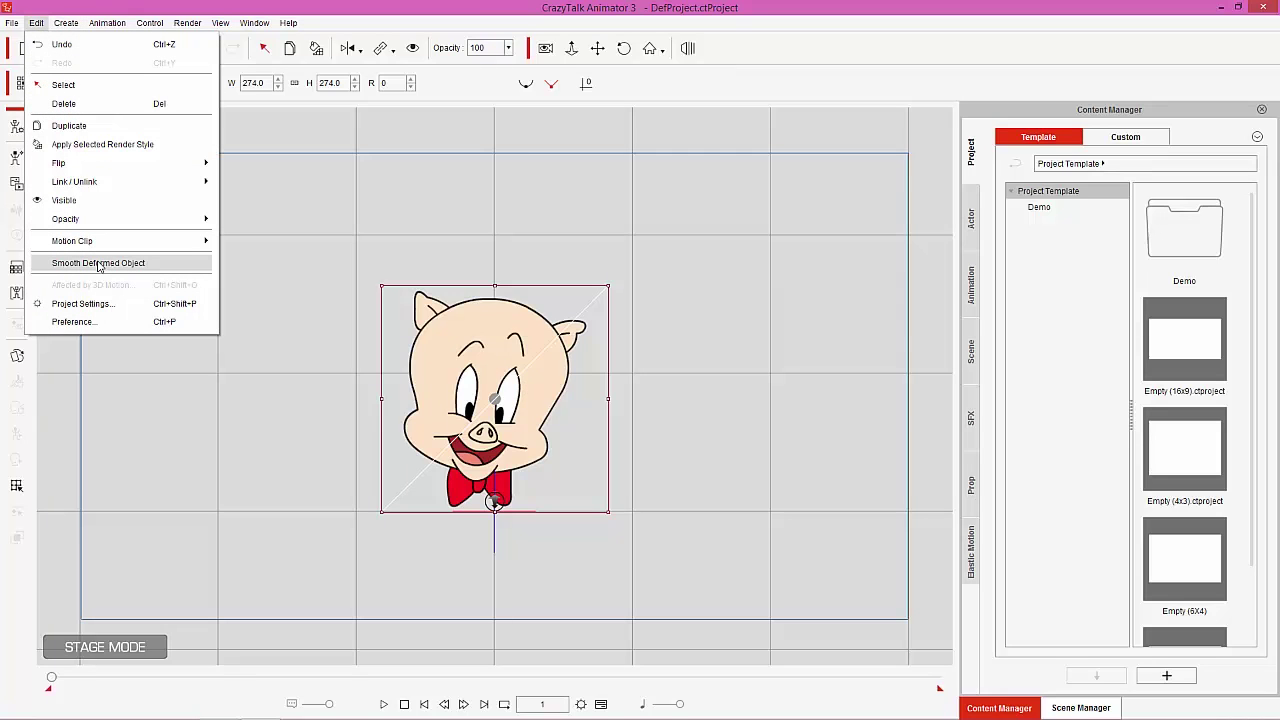
left_click(99, 264)
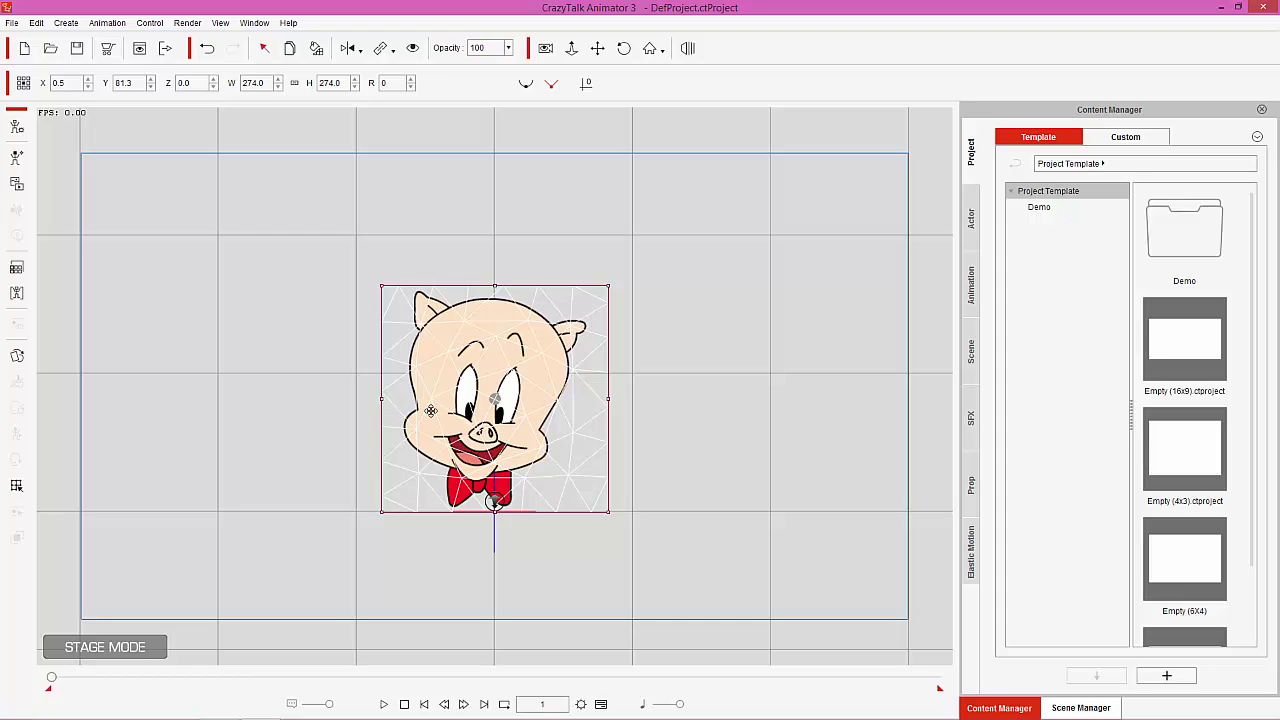
left_click(16, 486)
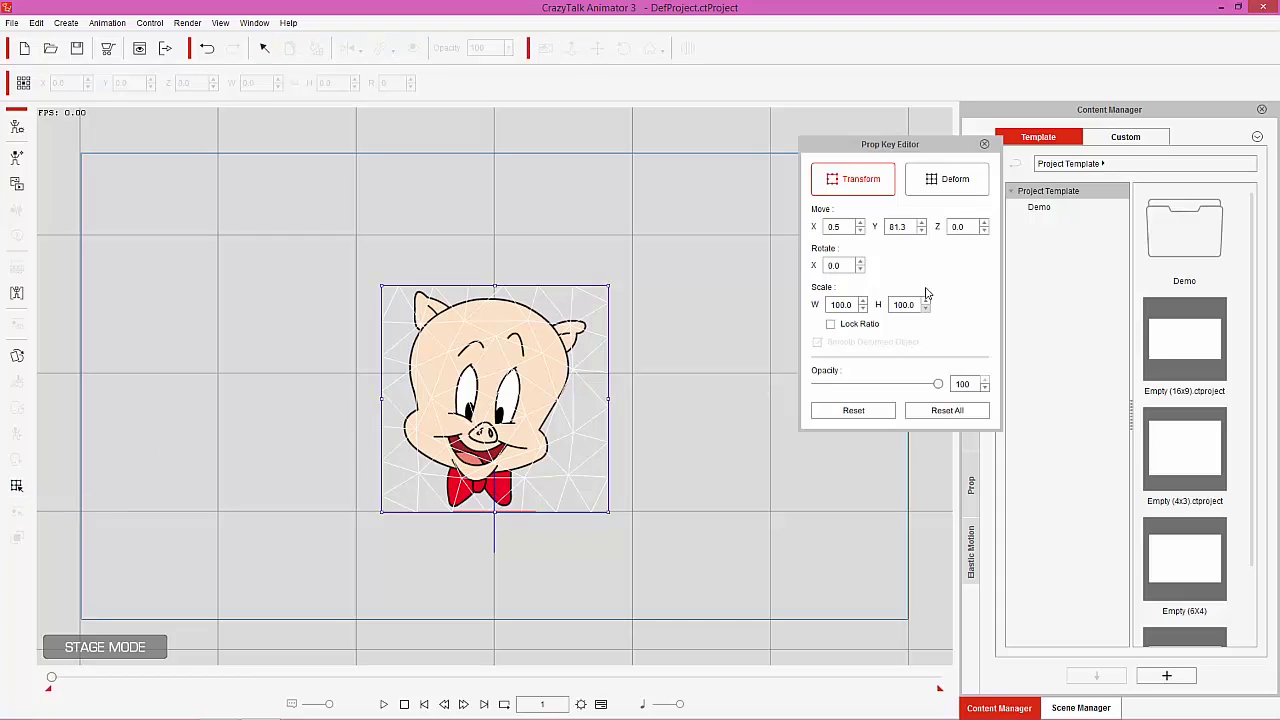
left_click(942, 184)
left_click(857, 344)
left_click(857, 344)
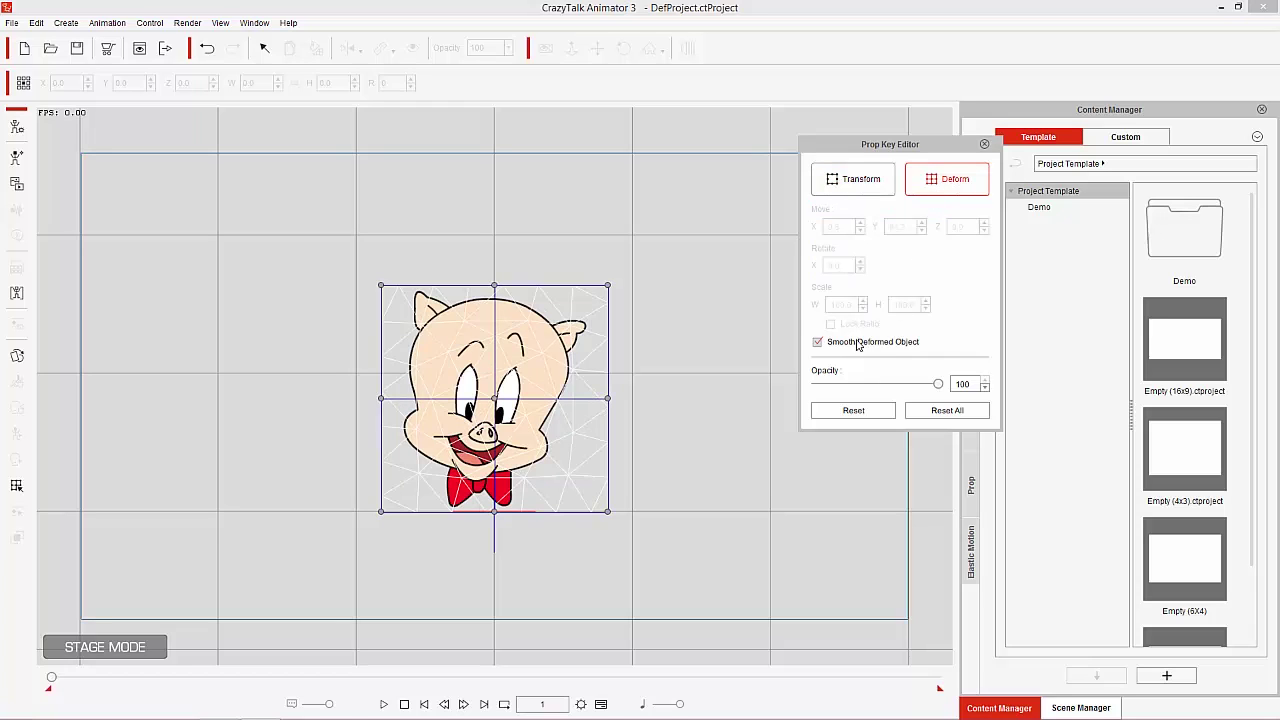
left_click_drag(940, 147, 240, 125)
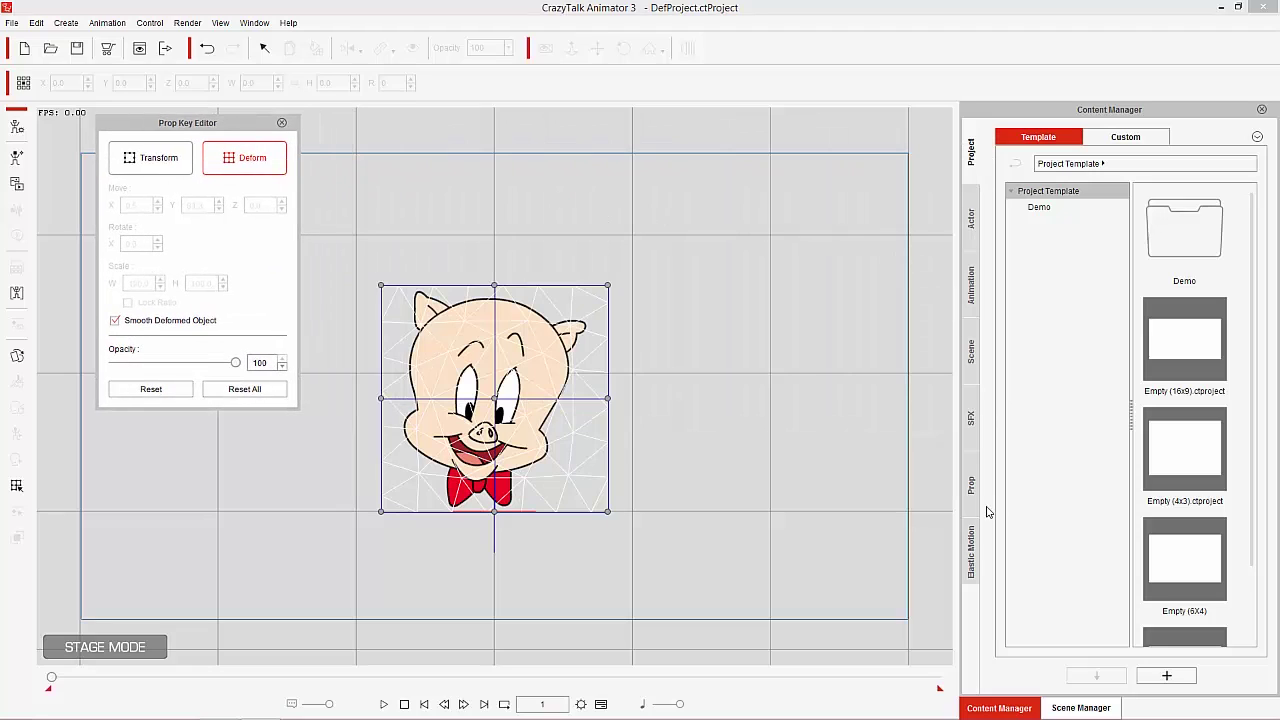
Apply the Freebie-Pop elastic motion from 2_Emphasis_FFD Clip to the pig prop.
left_click(976, 555)
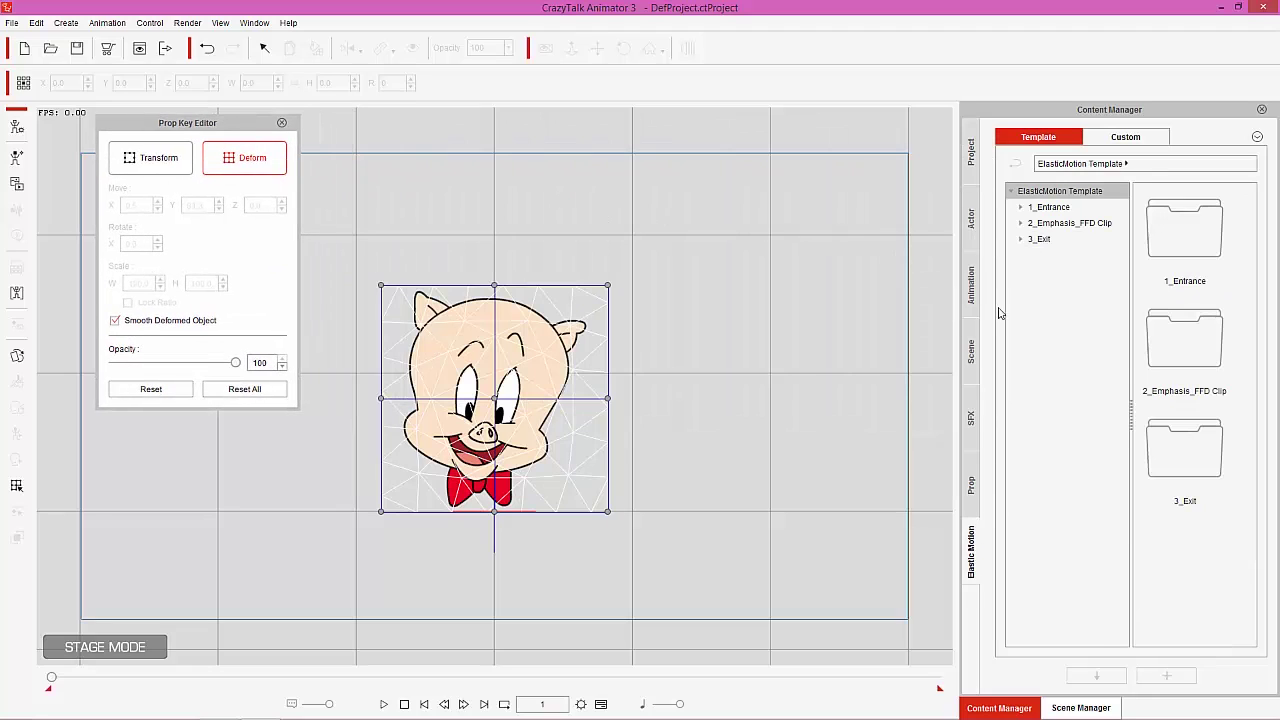
left_click(1066, 226)
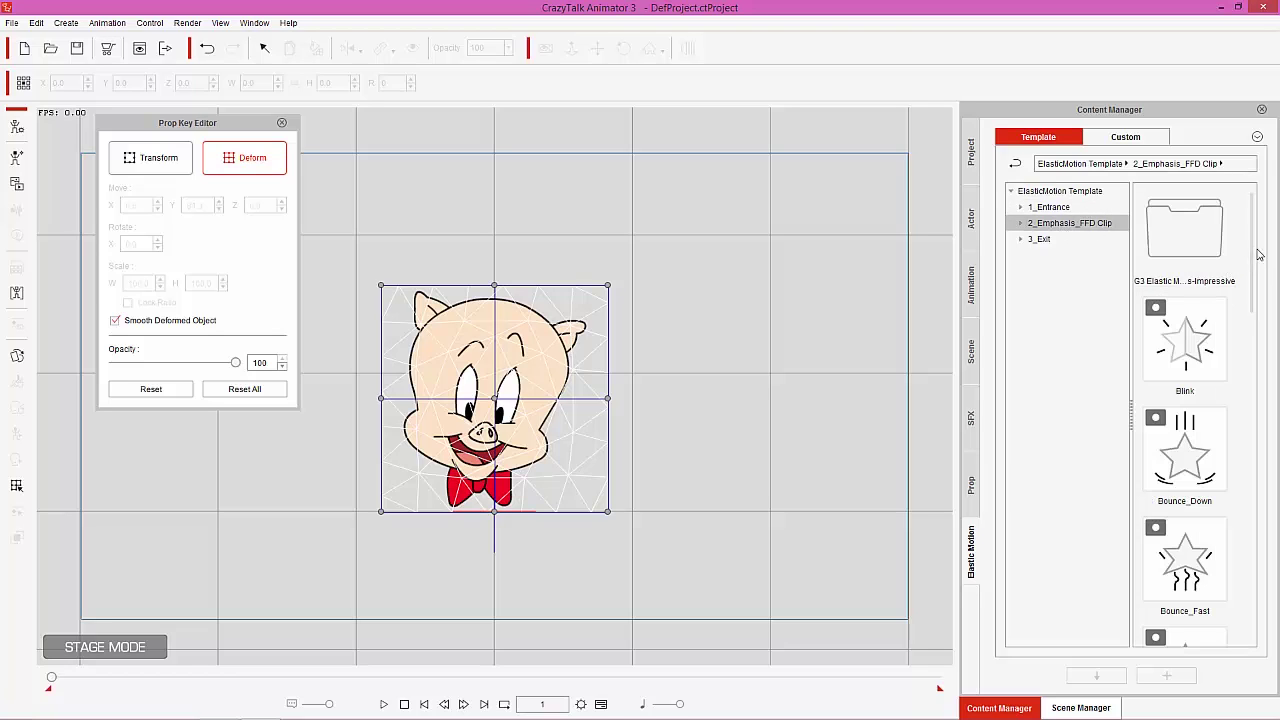
left_click_drag(1253, 248, 1253, 575)
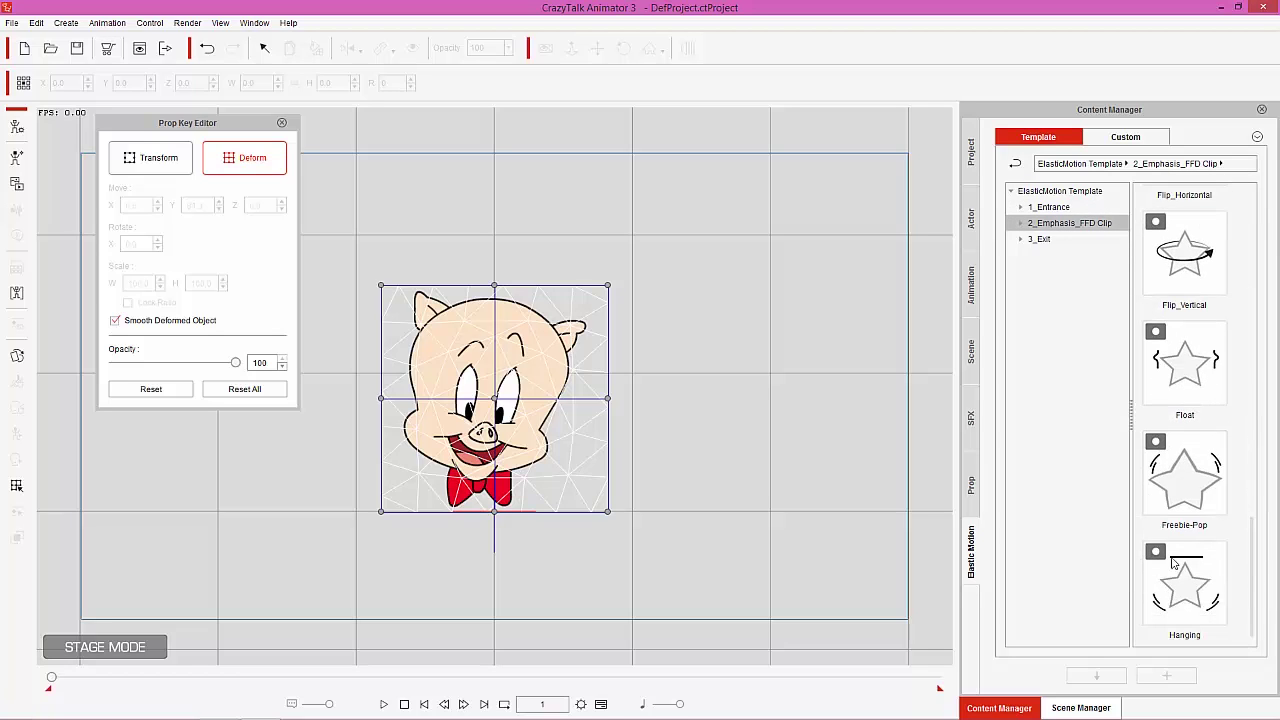
double_click(1198, 480)
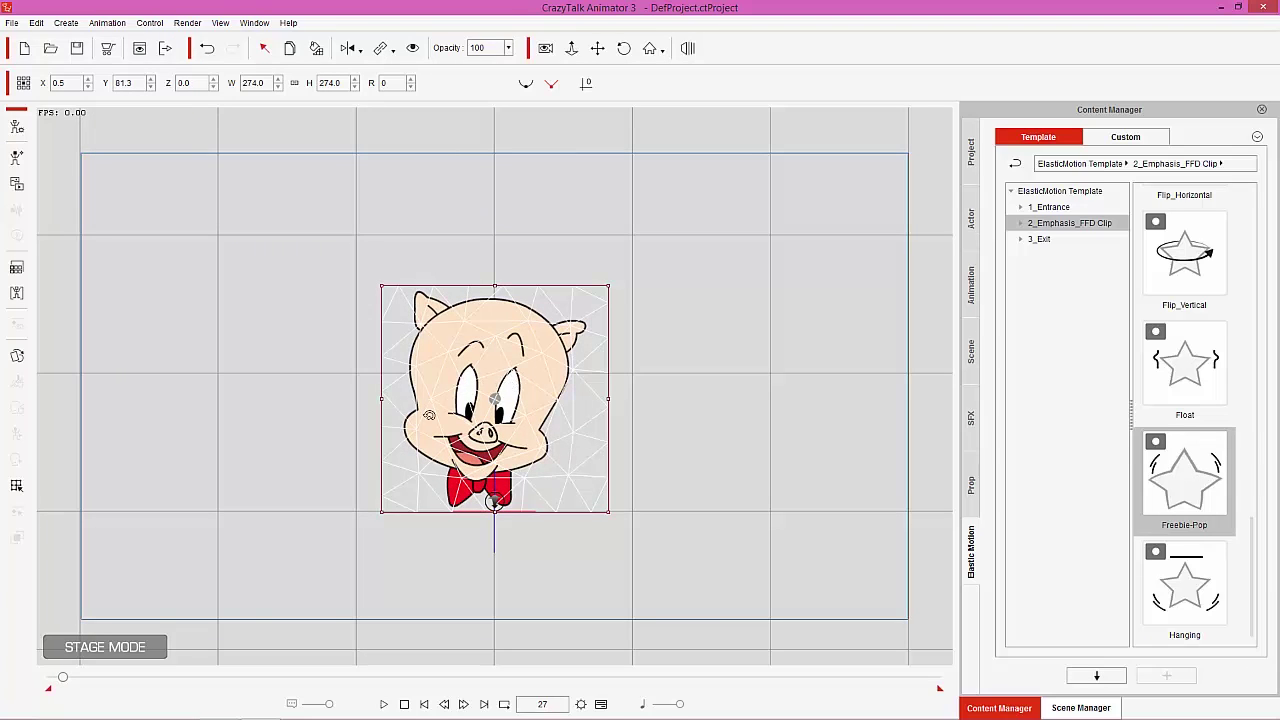
Show the prop's Motion track in the timeline and scrub to frame 13 to inspect the deformation.
key("F3")
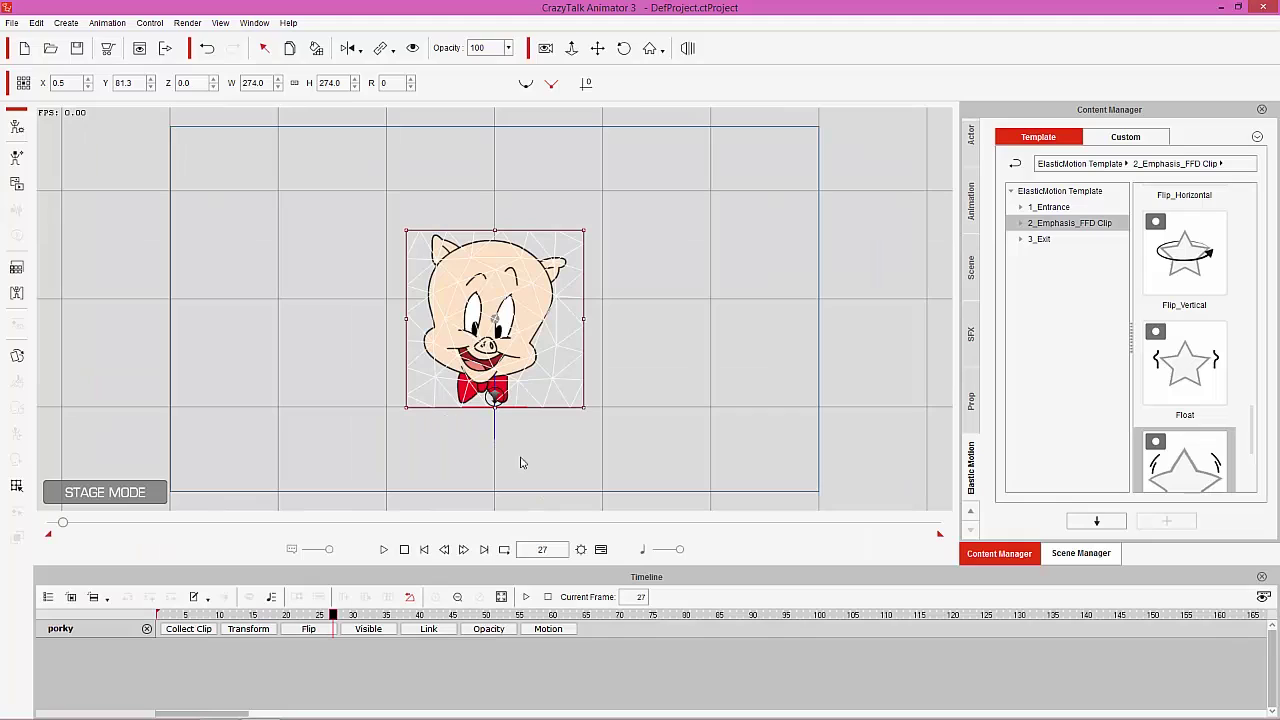
left_click(549, 629)
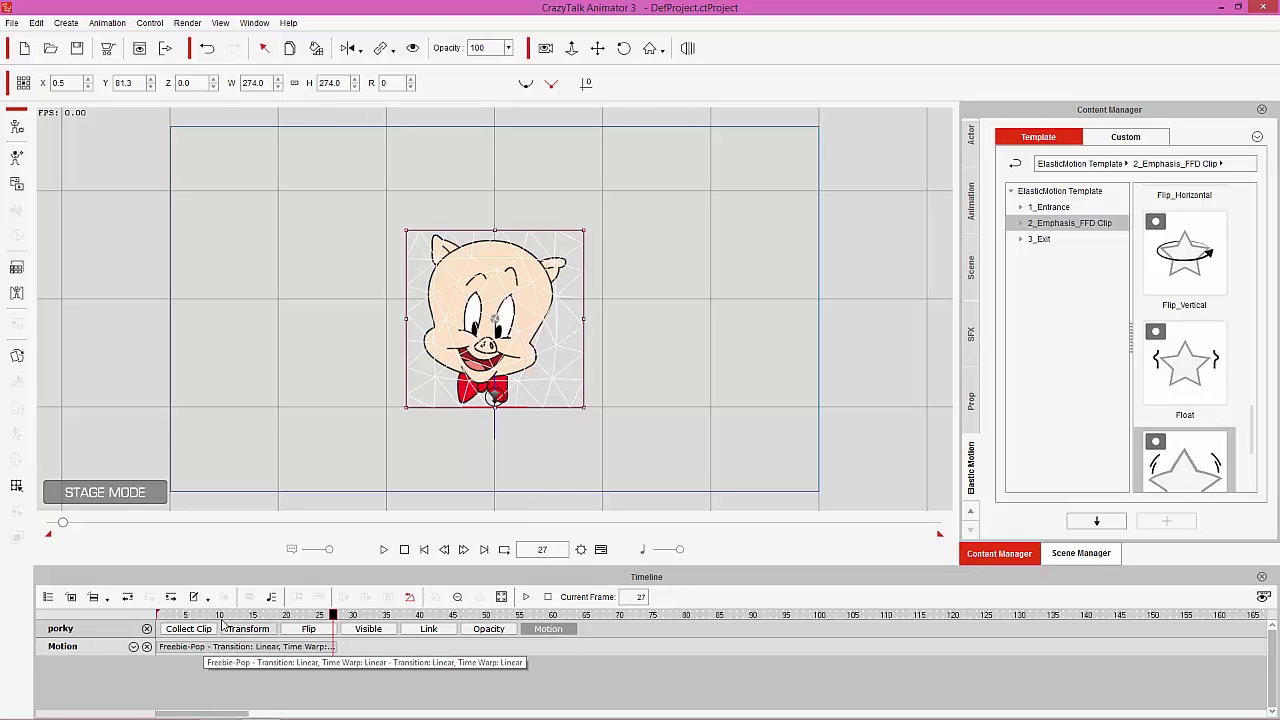
mouse_move(224, 615)
left_mouse_down()
mouse_move(163, 615)
mouse_move(241, 615)
left_mouse_up()
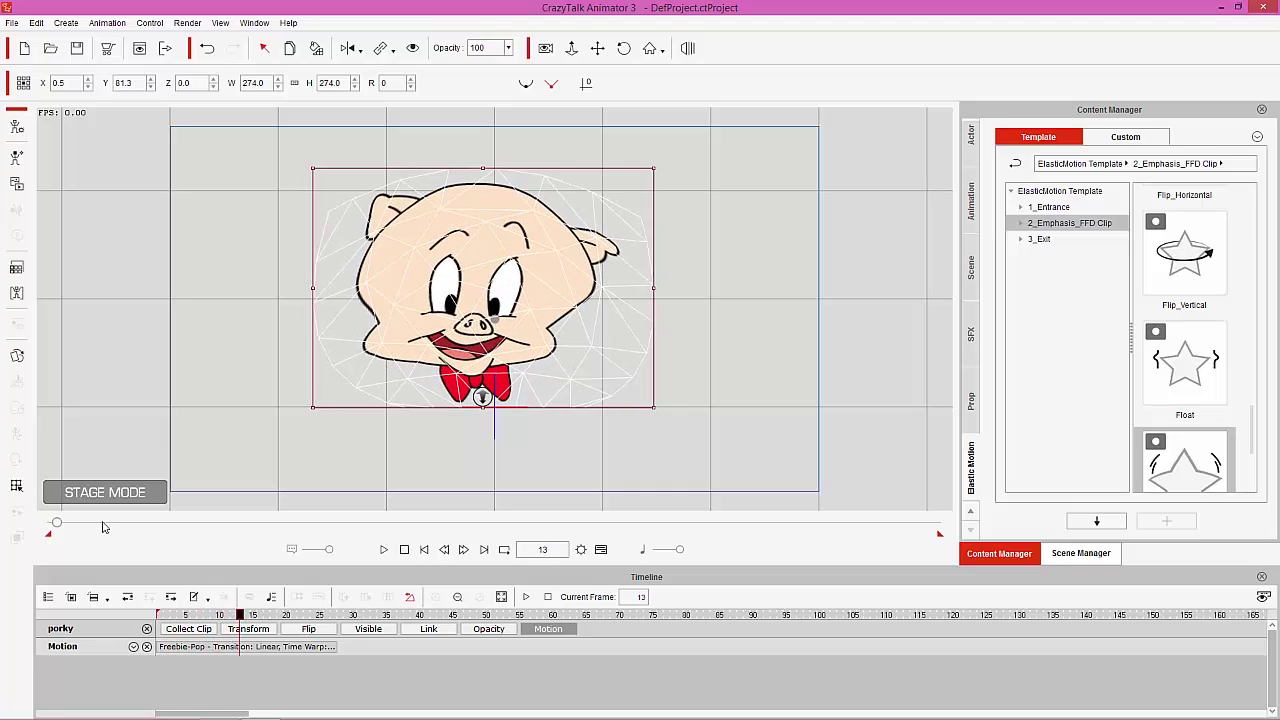
Compare the prop's frame 13 deformation with Smooth Deformed Object off and on in the Prop Key Editor, then scrub to frame 25.
left_click(16, 485)
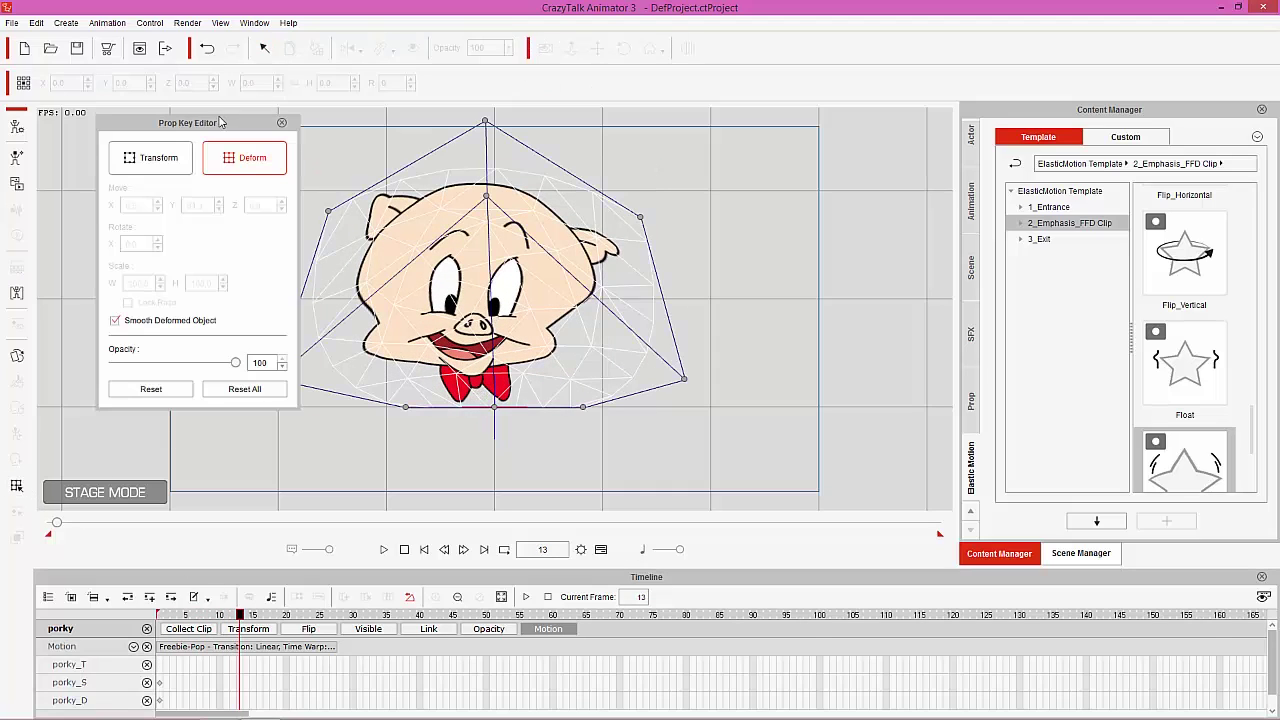
left_click_drag(211, 131, 870, 127)
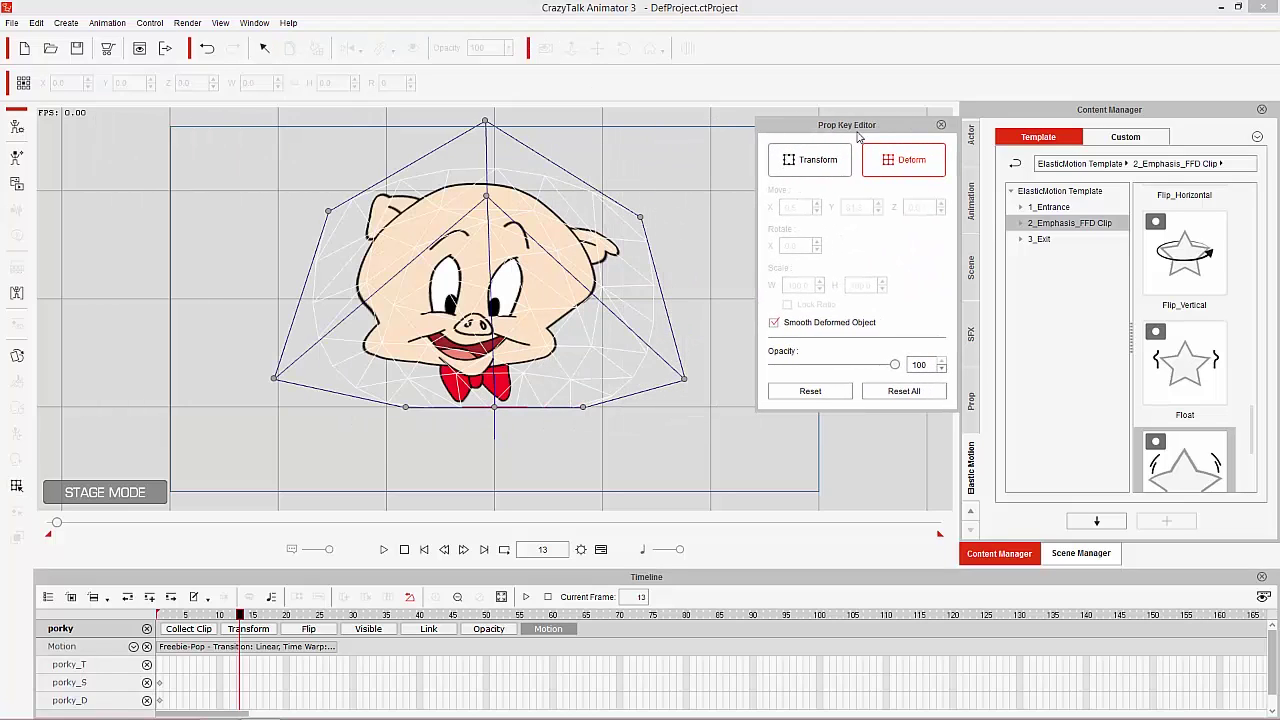
left_click(773, 322)
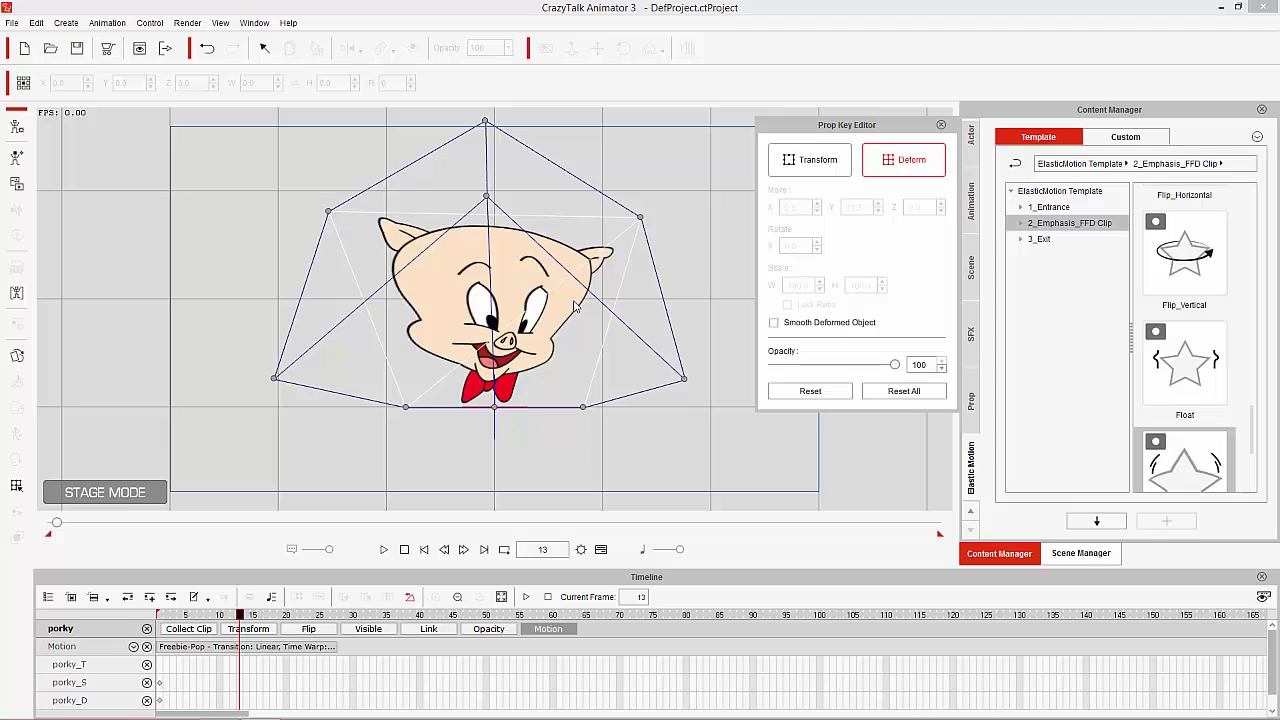
left_click(799, 325)
left_click_drag(267, 620, 320, 617)
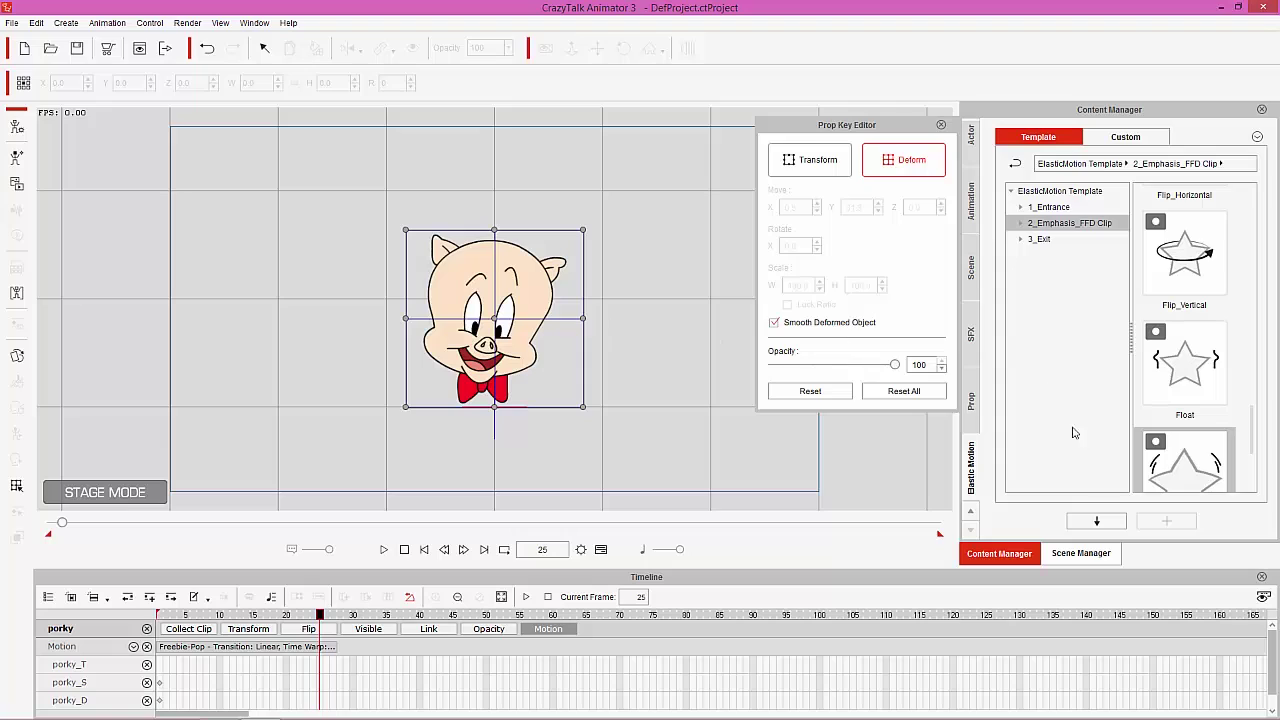
left_click(1262, 579)
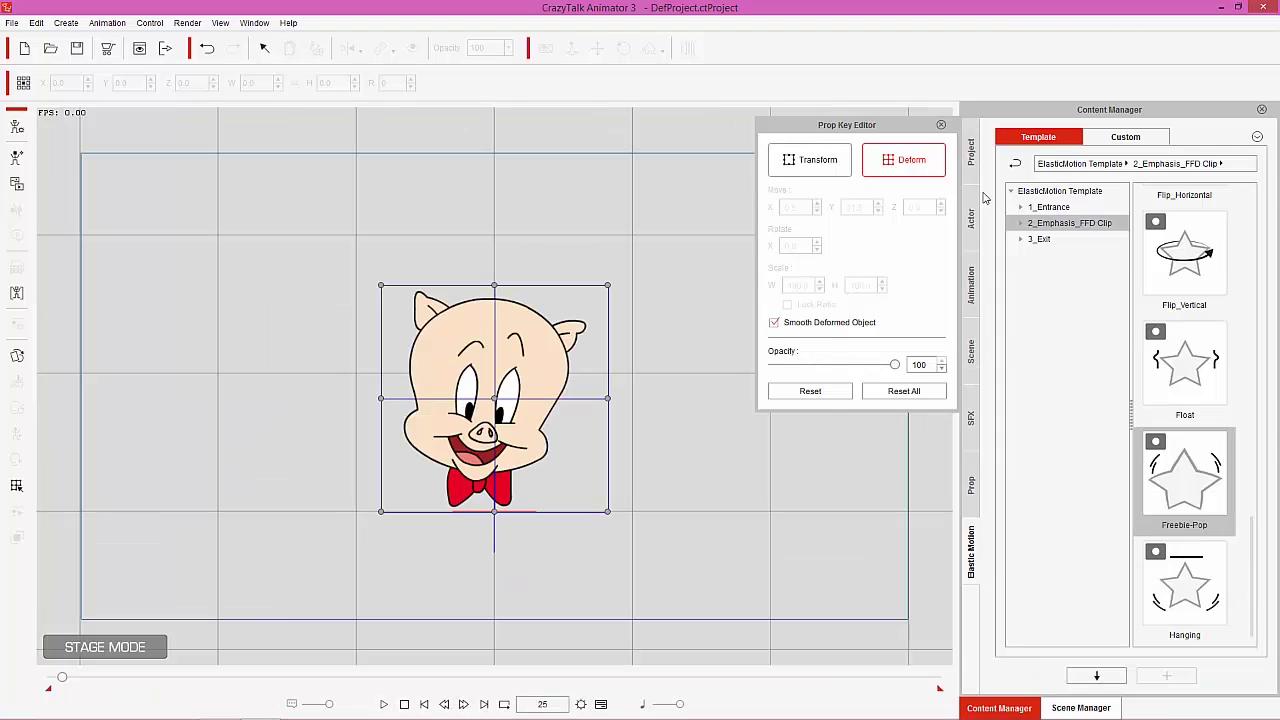
left_click(942, 126)
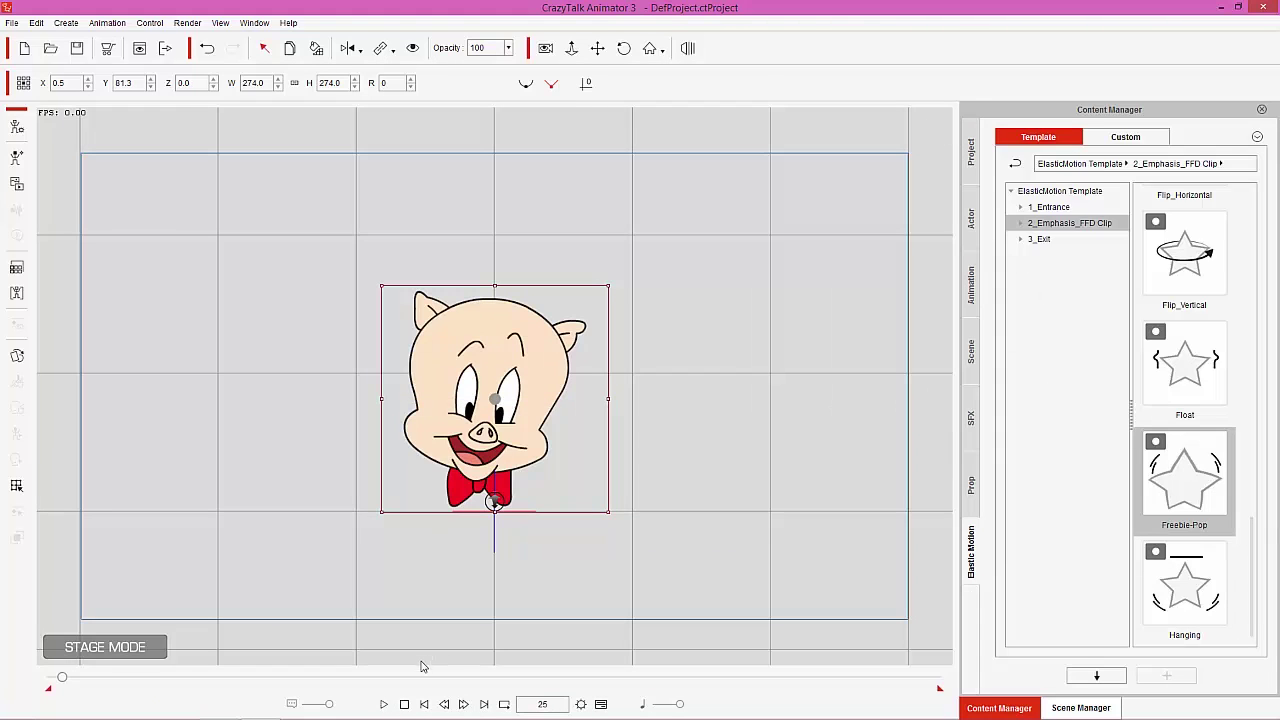
Return to the first frame and remove the pig prop's object animation.
left_click(406, 704)
right_click(479, 360)
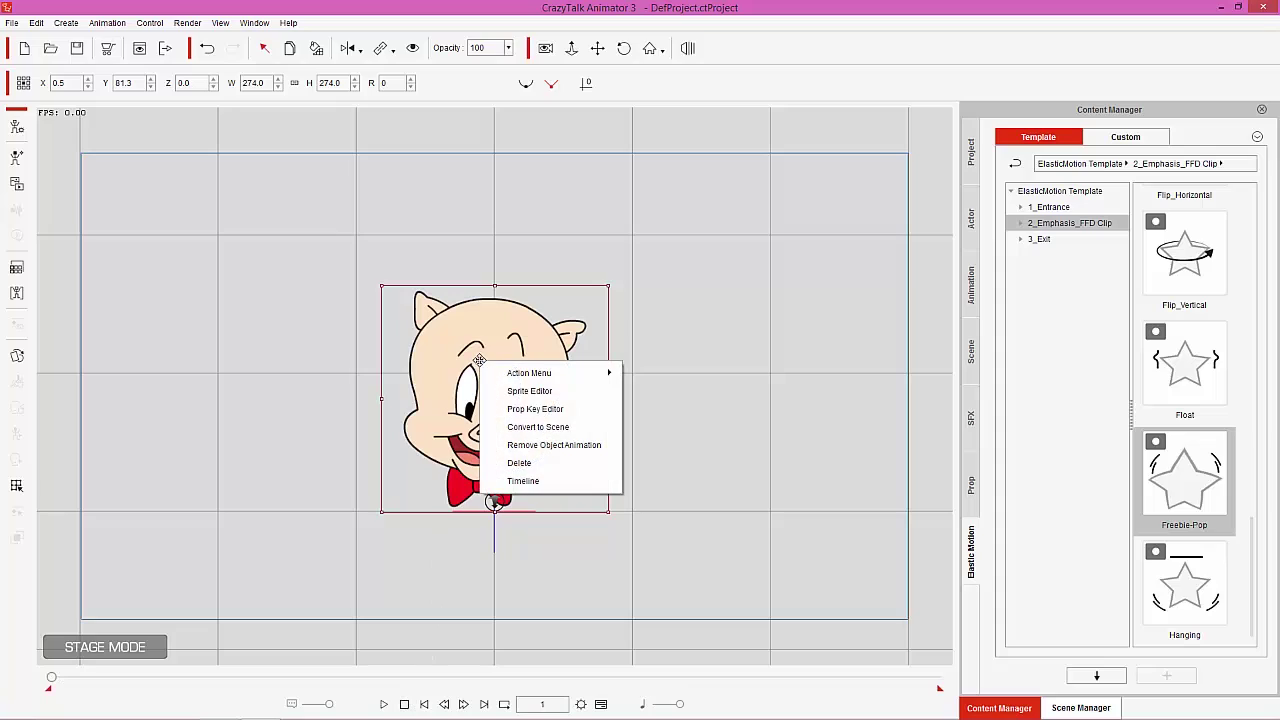
left_click(548, 445)
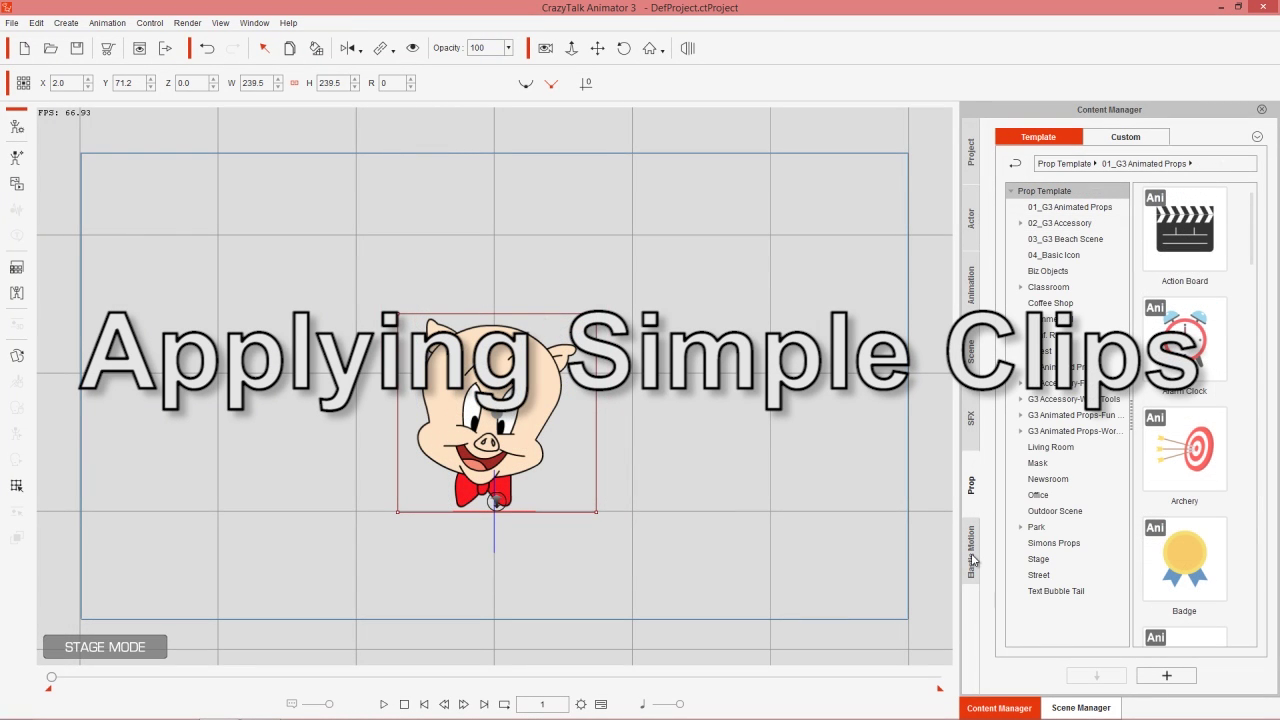
Browse the 1_Entrance elastic motion templates and enable Smooth Deformed Object for the pig prop.
left_click(971, 551)
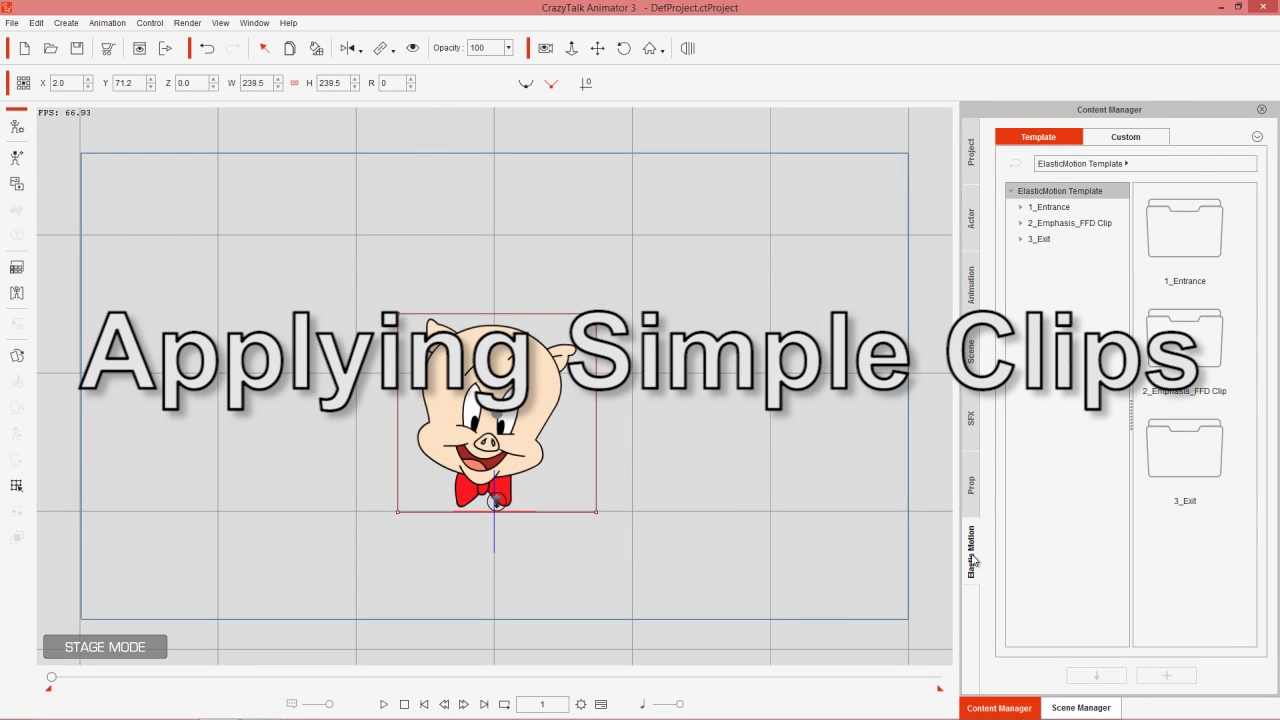
left_click(1051, 212)
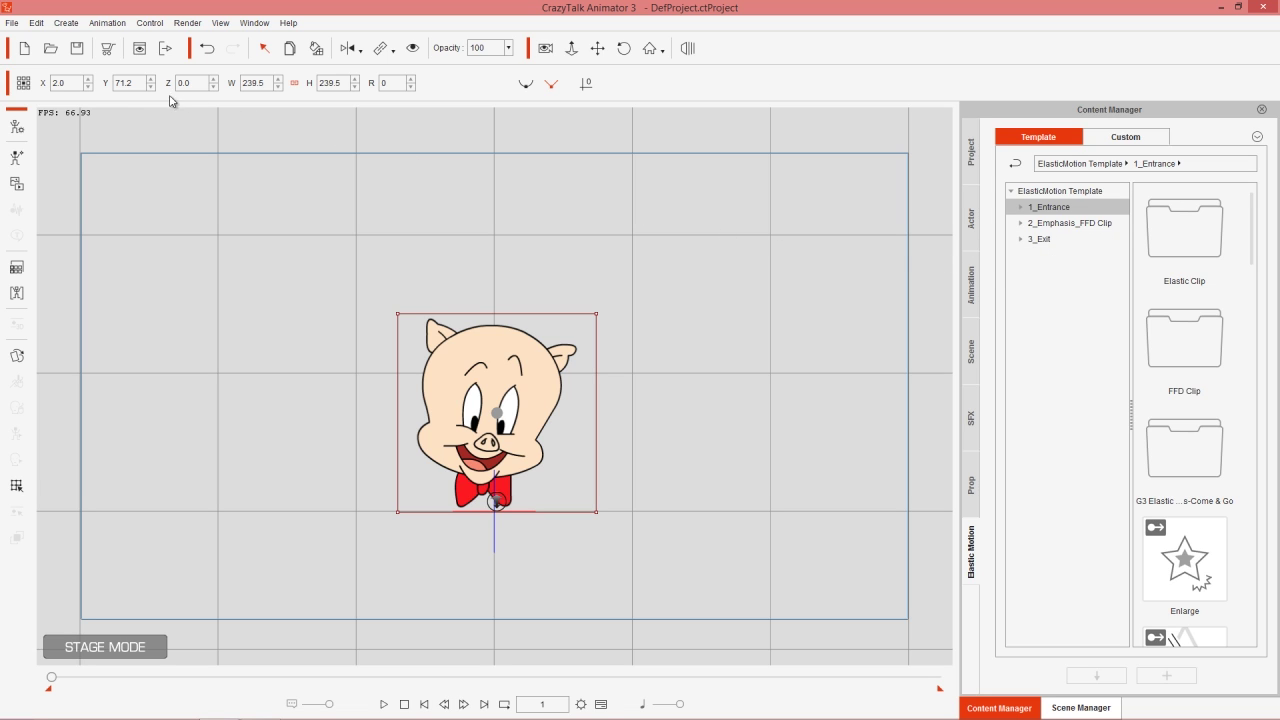
left_click(36, 23)
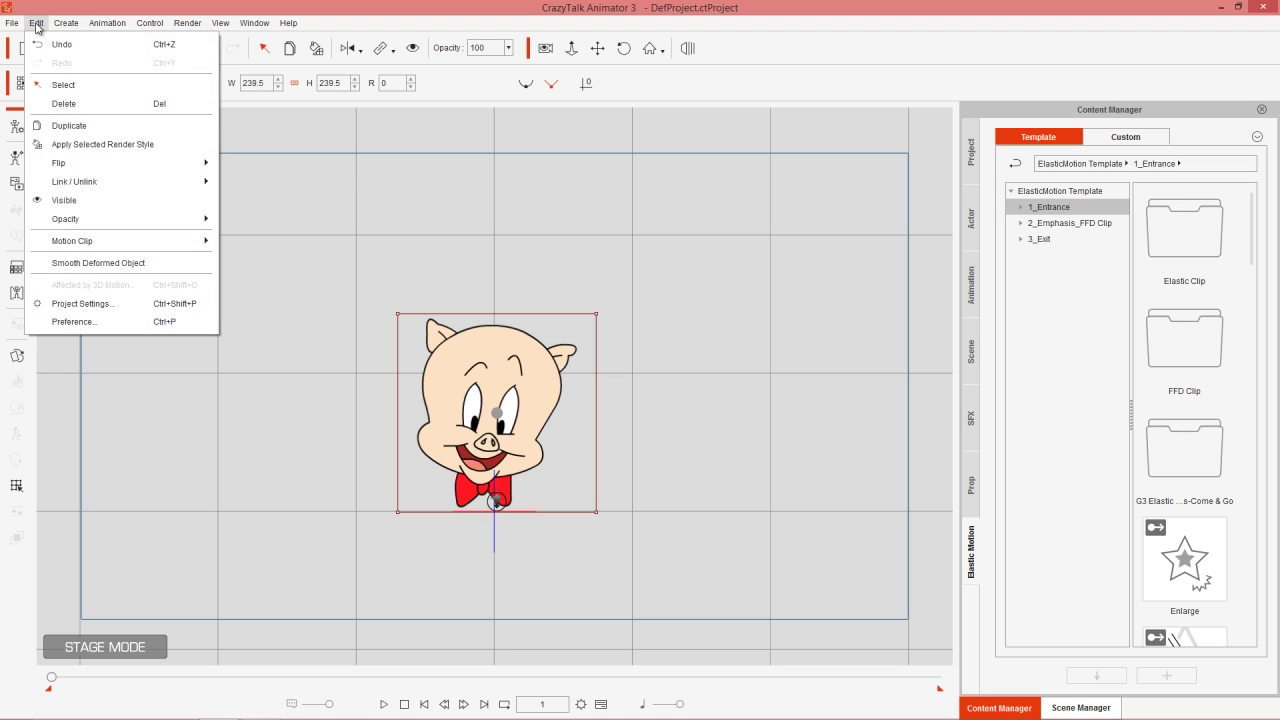
left_click(75, 264)
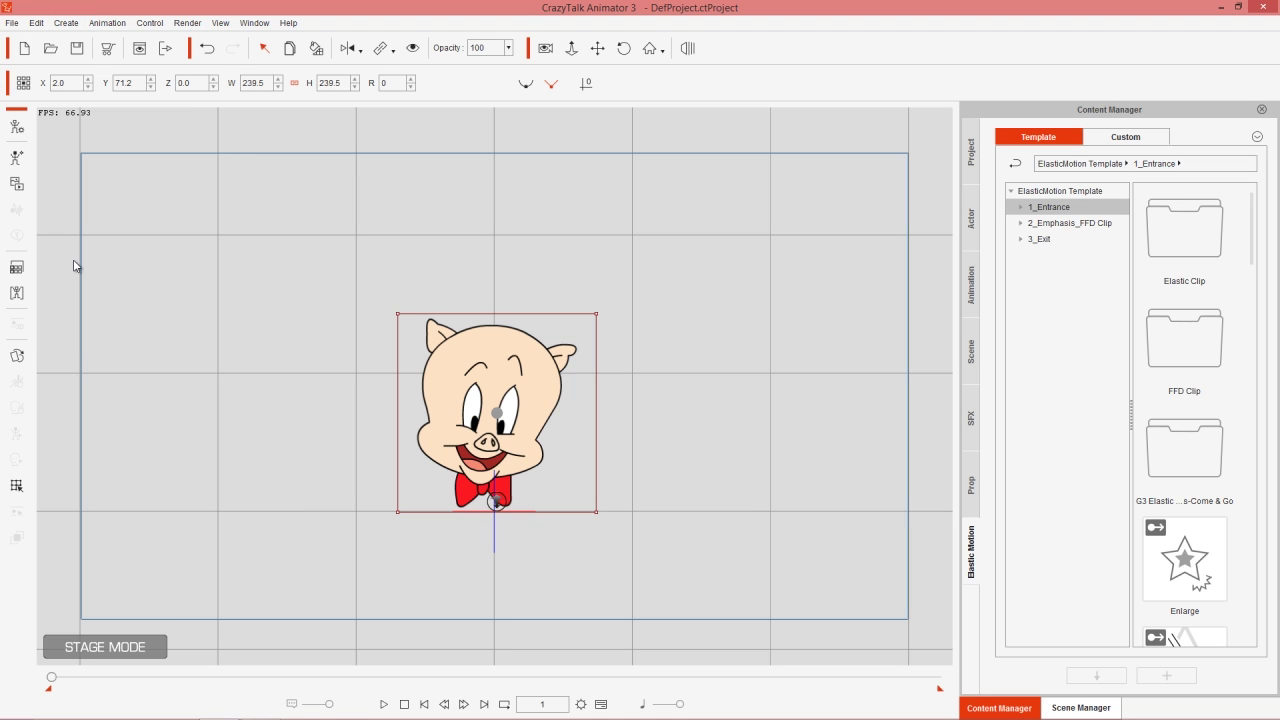
Compare the prop's mesh in the Prop Key Editor's Deform mode with Smooth Deformed Object off and on, leaving it on.
left_click(17, 488)
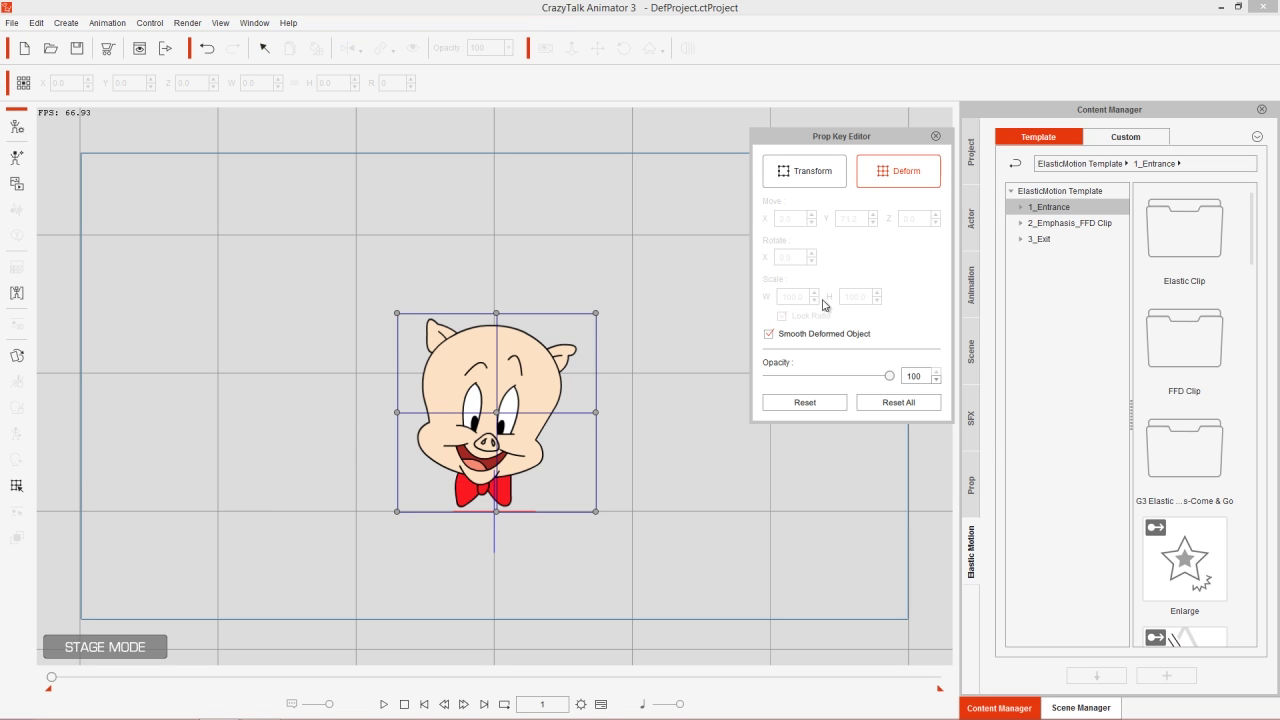
left_click(808, 339)
left_click(808, 339)
left_click(548, 387)
left_click(548, 387)
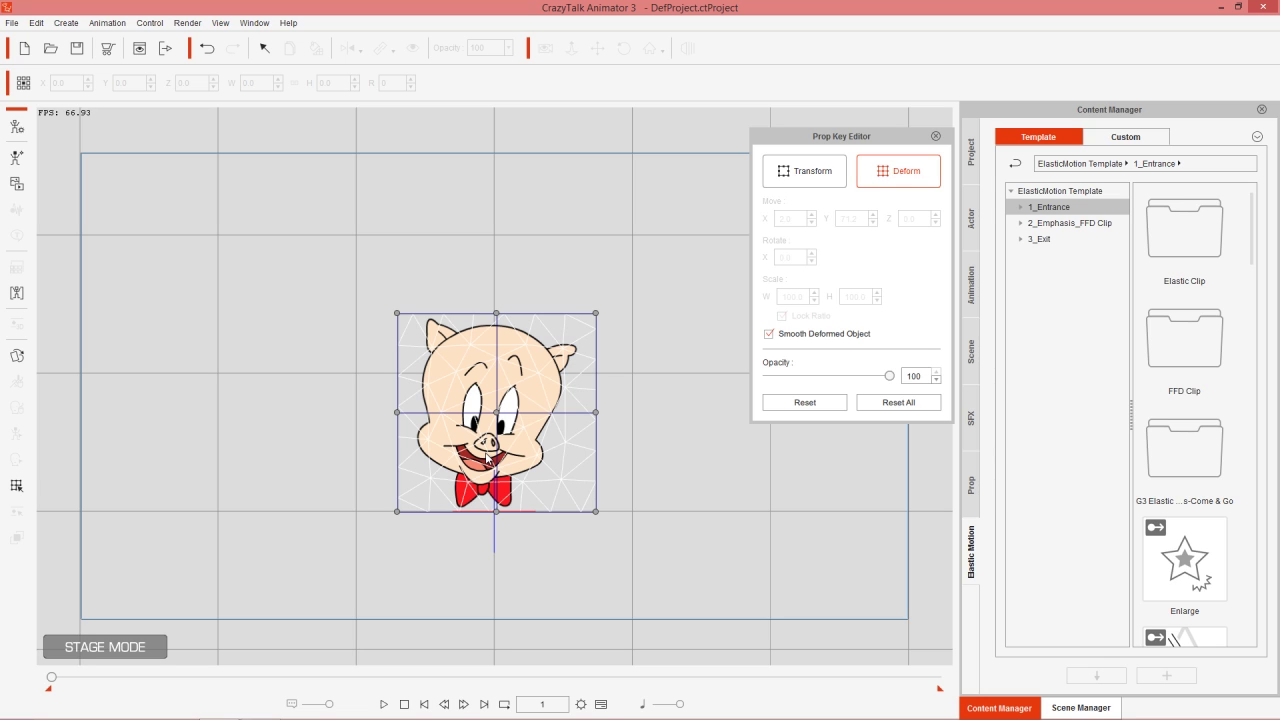
left_click(772, 336)
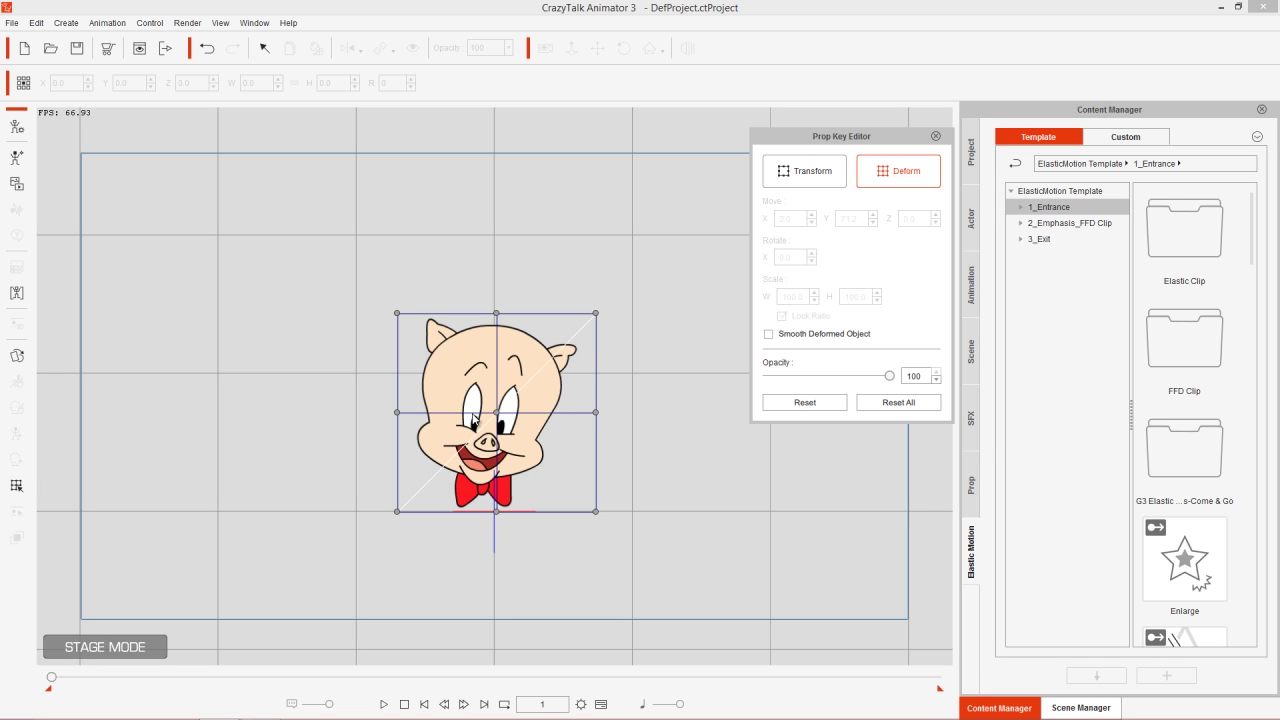
left_click(818, 336)
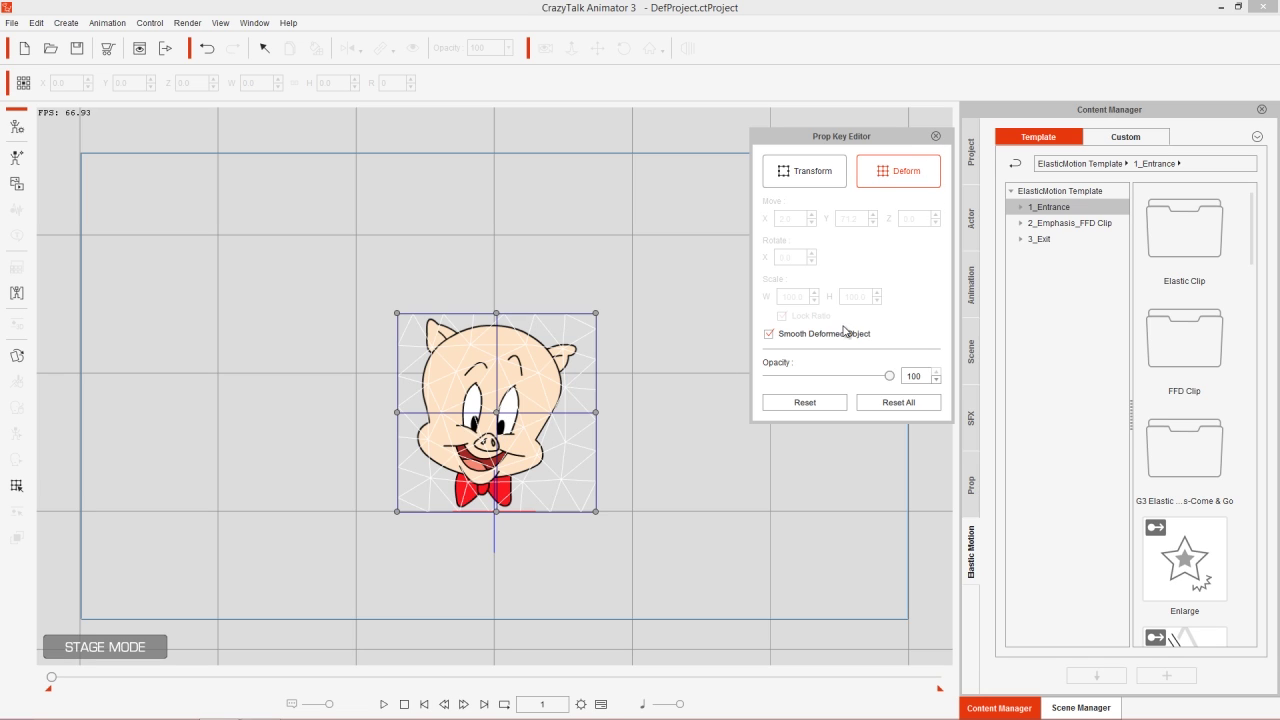
left_click(937, 137)
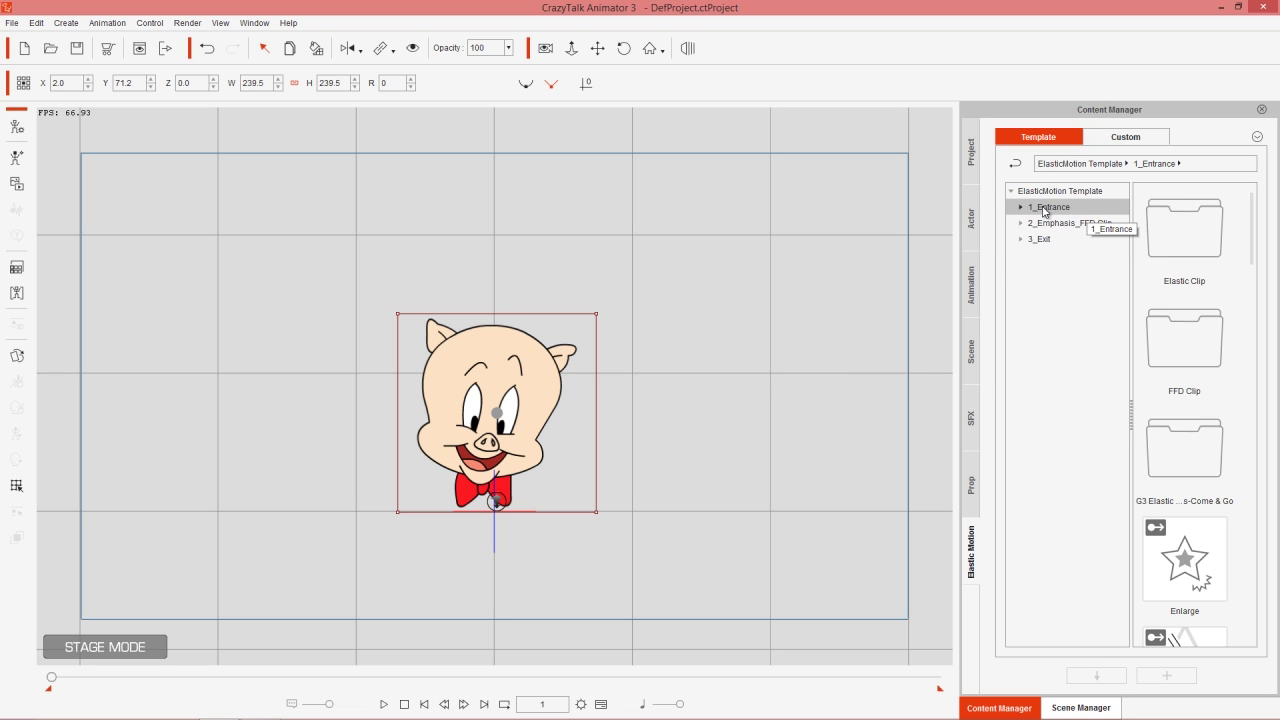
Apply the Grow elastic motion from the 1_Entrance templates to the pig prop.
left_click(970, 492)
left_click(977, 545)
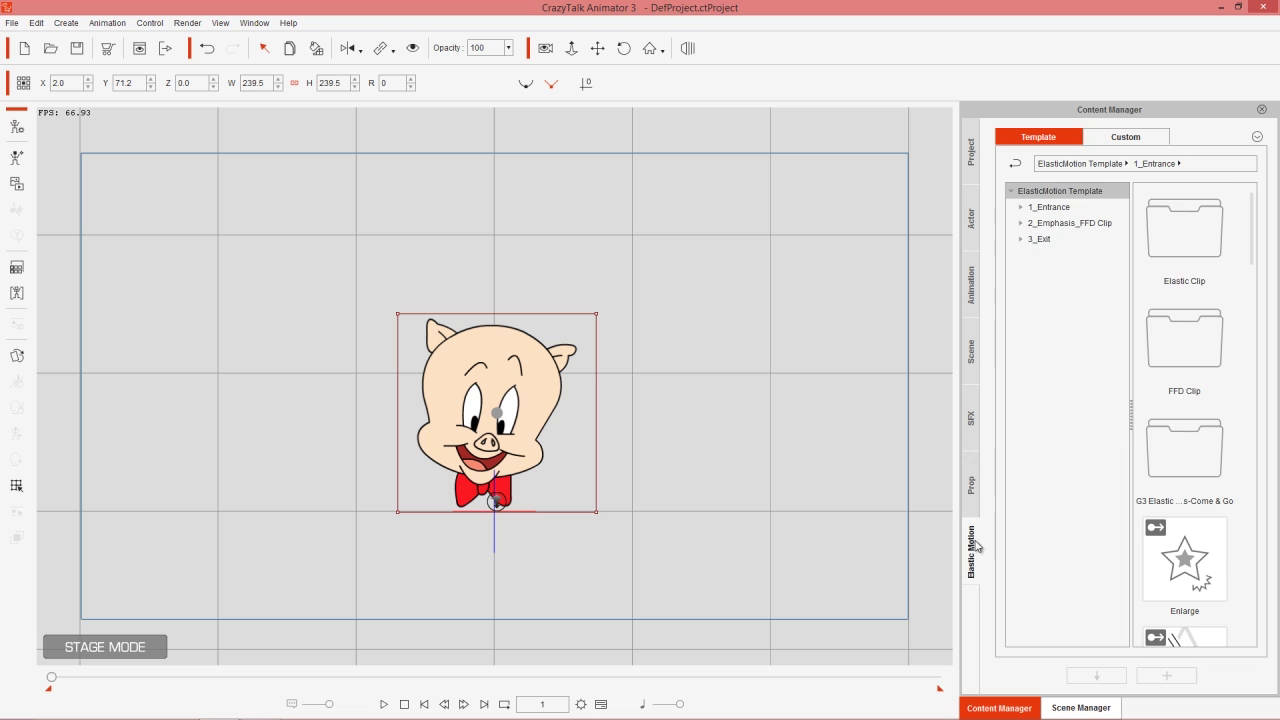
left_click(1061, 219)
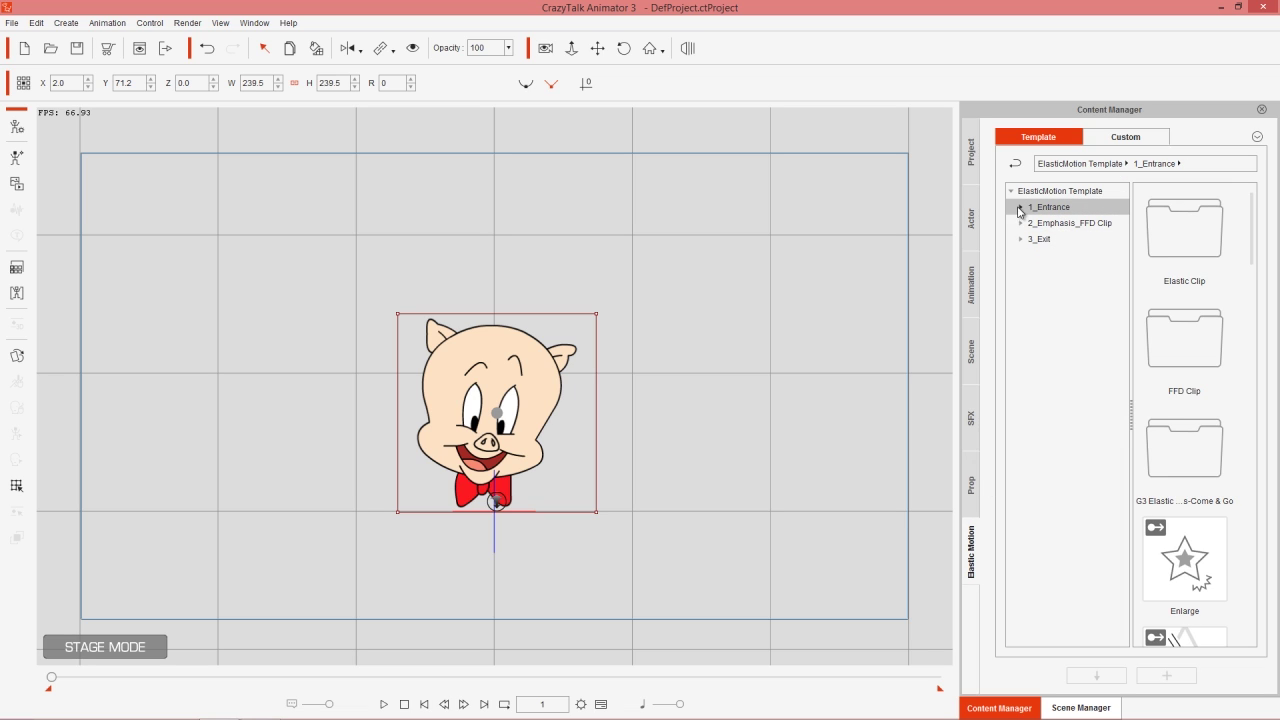
left_click_drag(1253, 257, 1251, 320)
double_click(1200, 345)
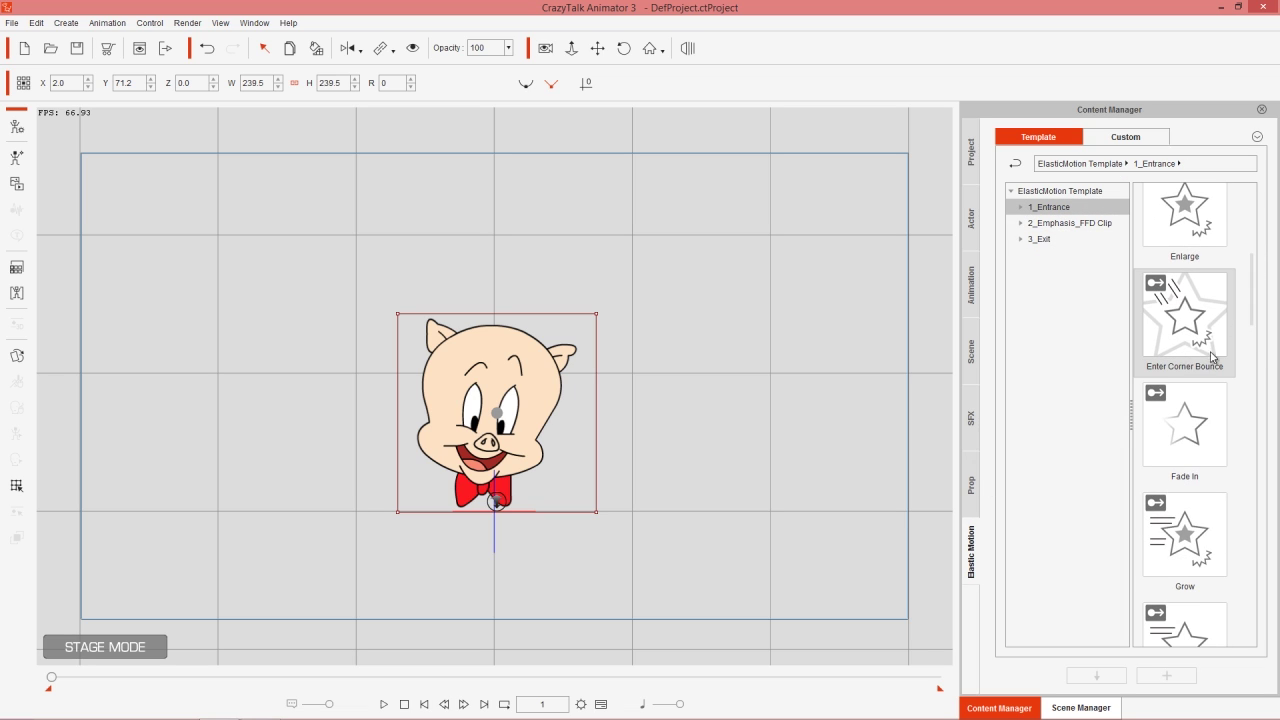
double_click(1195, 535)
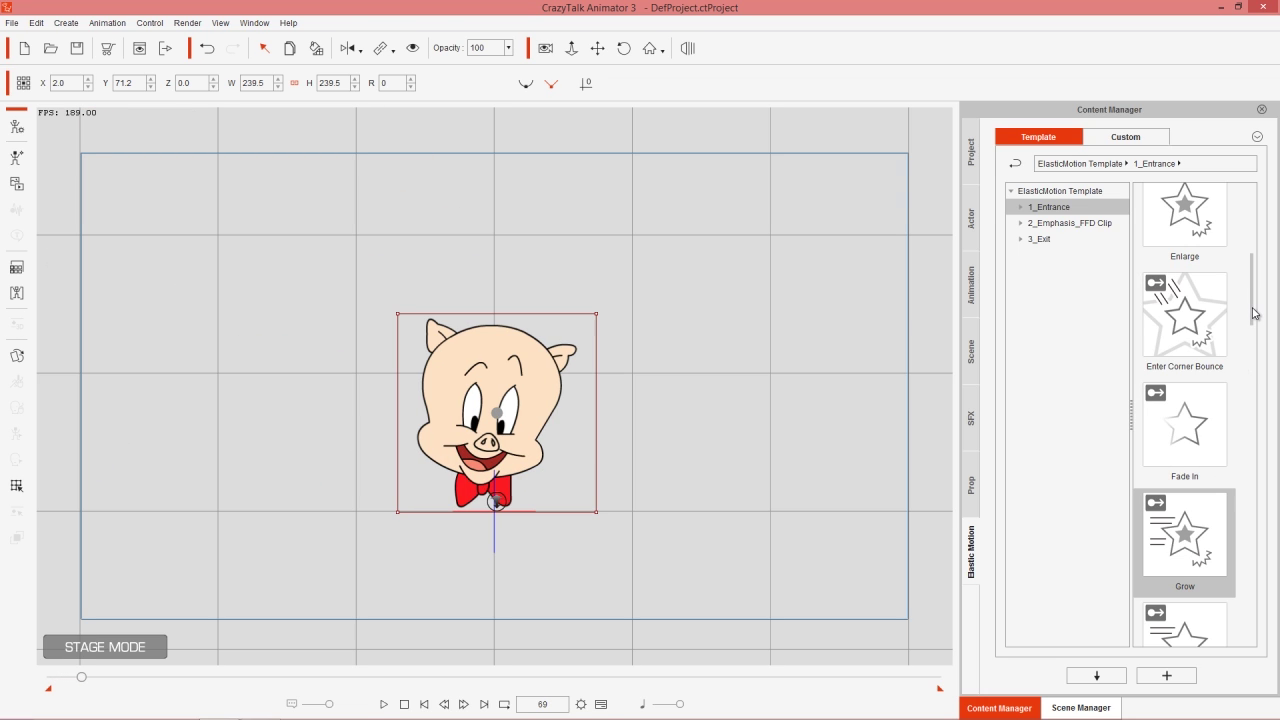
Apply the Roll_Damp, Roll_Elastic and Whirl_Damp elastic motions from the 1_Entrance templates to the pig prop.
left_click_drag(1254, 312, 1258, 464)
double_click(1207, 368)
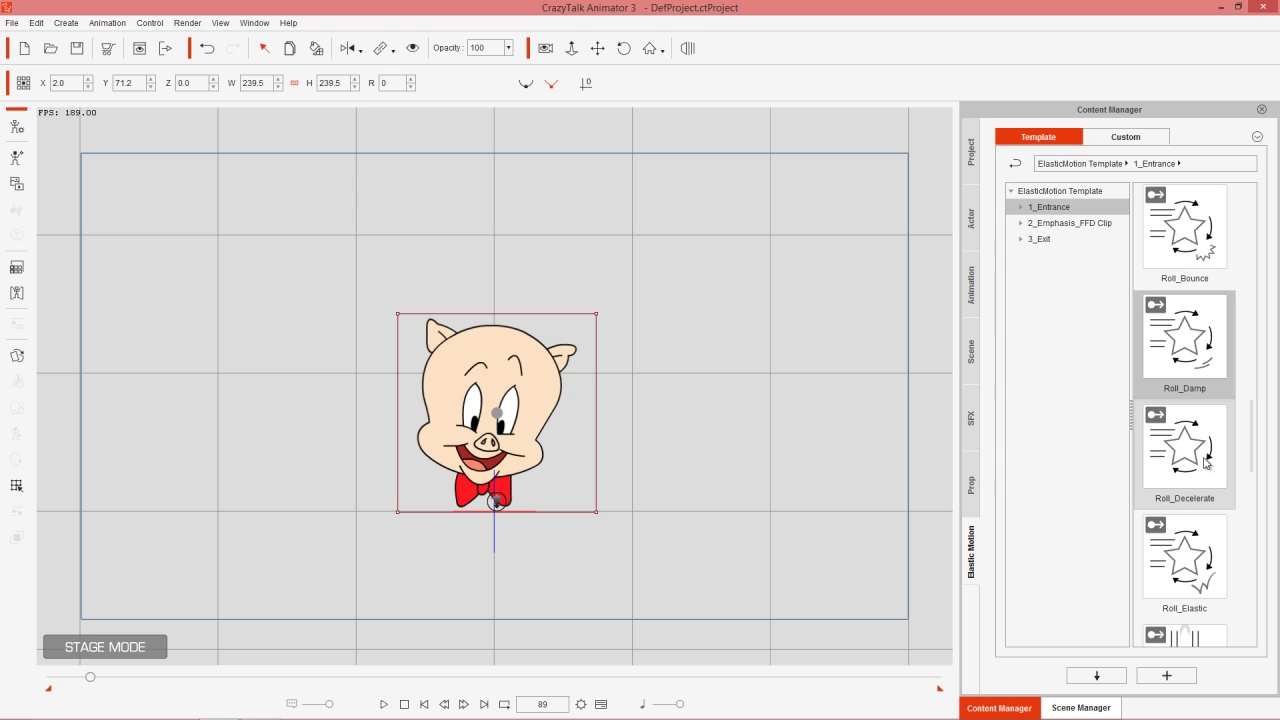
double_click(1194, 552)
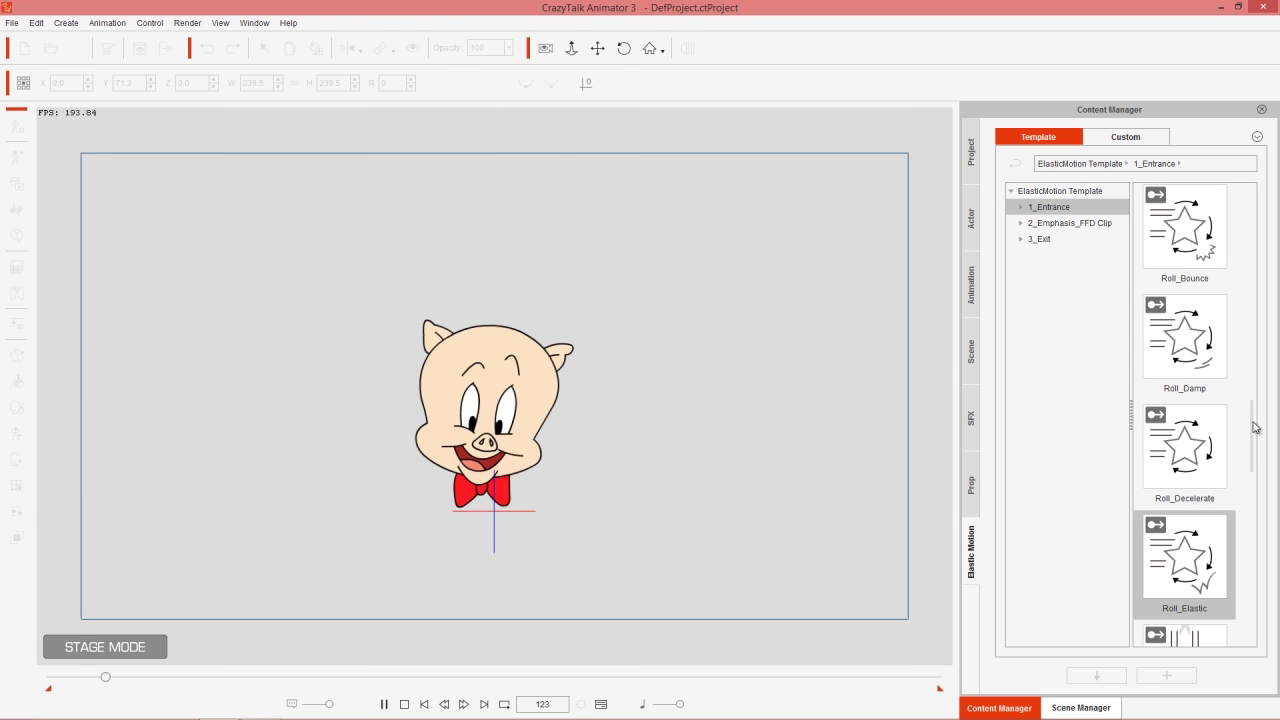
left_click_drag(1256, 427, 1257, 534)
double_click(1186, 508)
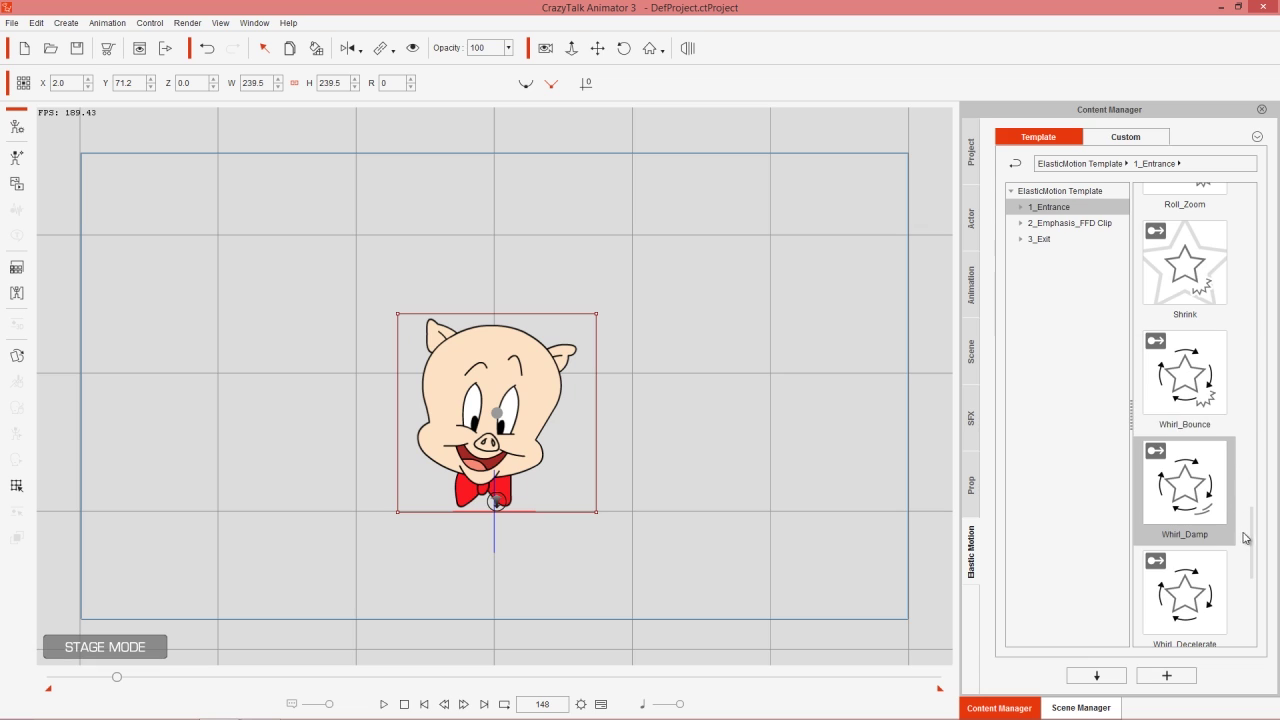
Apply the Whirl_Right Lower elastic motion from the 2_Rotate folder of the 1_Entrance G3 Elastic Motions to the pig prop.
left_click(1020, 207)
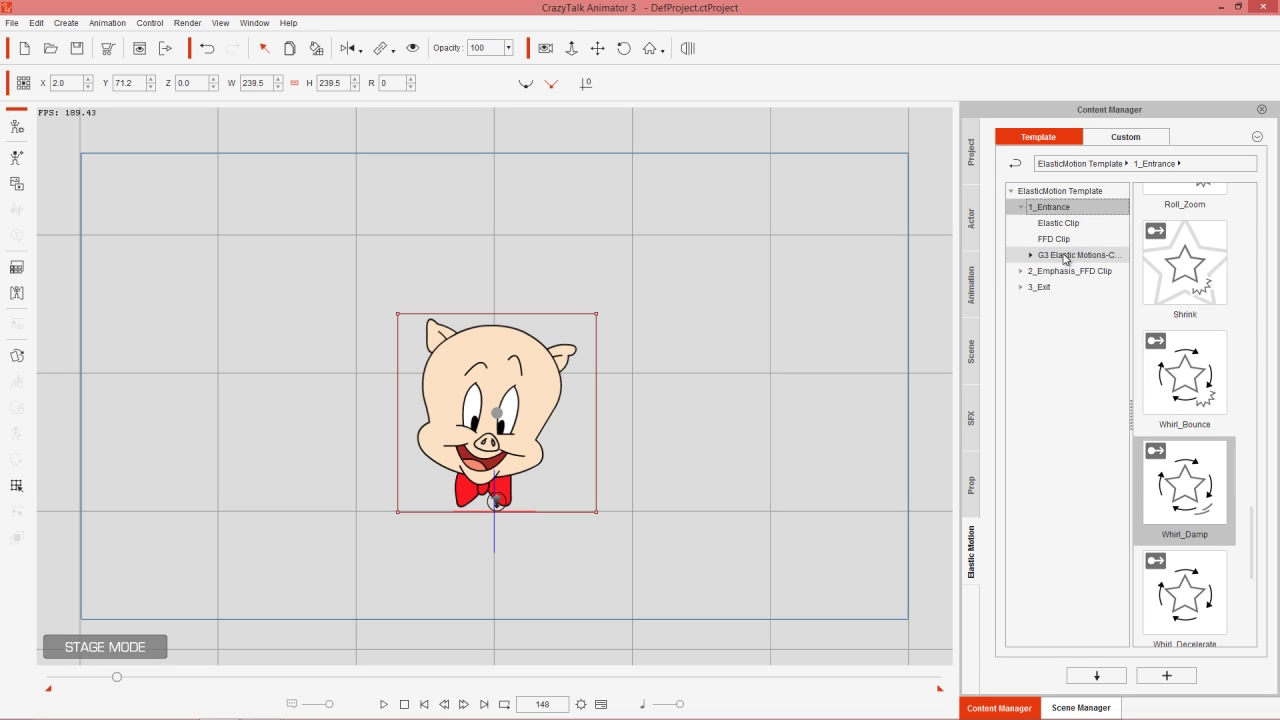
left_click(1066, 255)
left_click(1032, 256)
left_click(1064, 287)
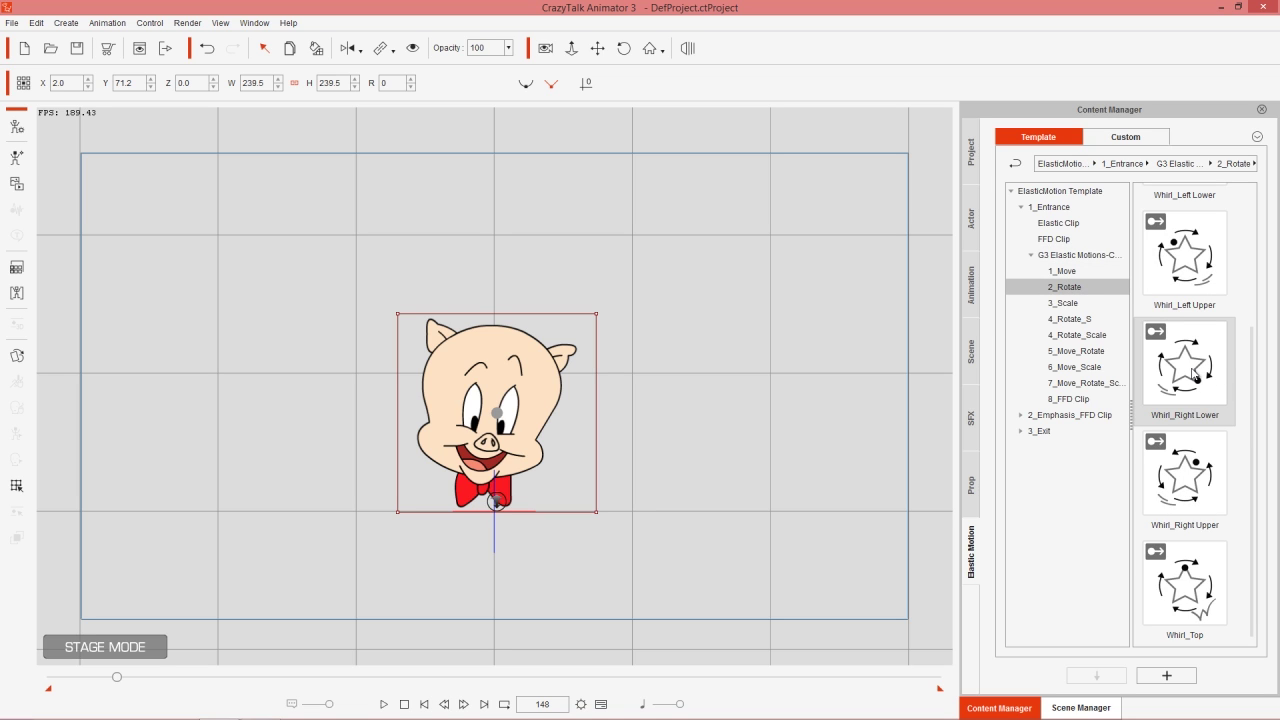
double_click(1192, 373)
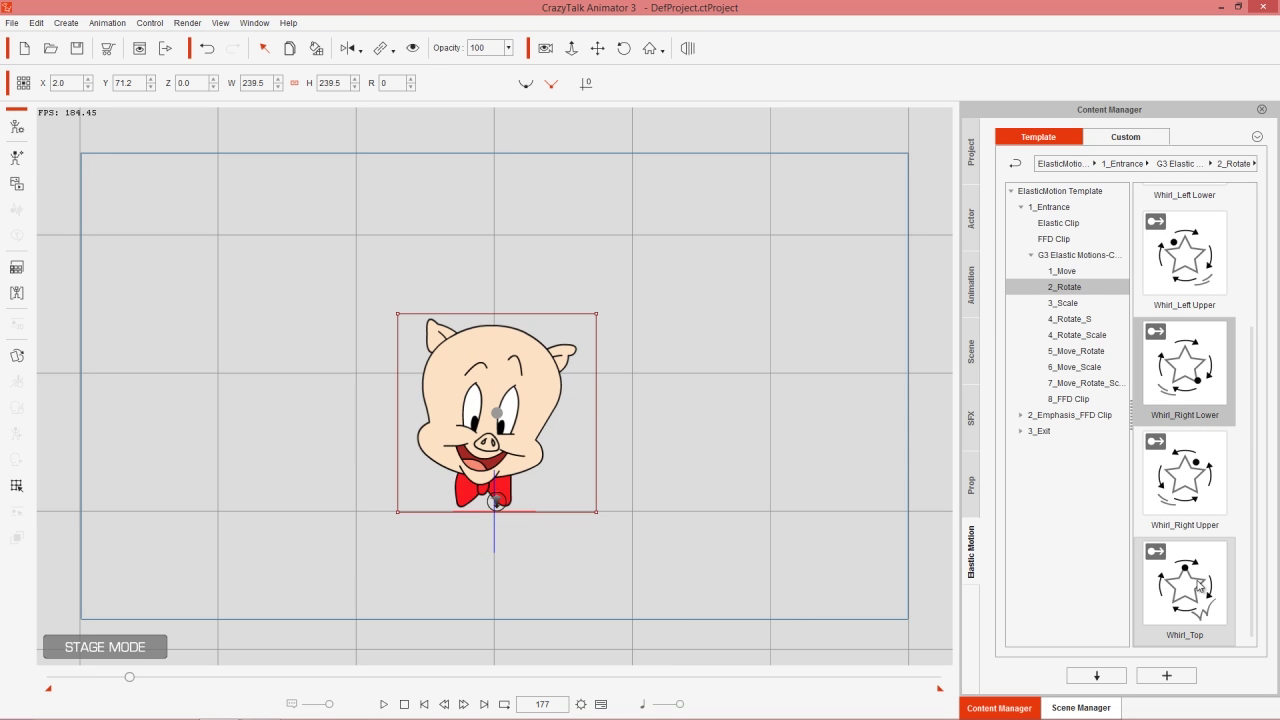
Apply the Damp_Shrink, Decelerate_Enlarge and Decelerate_Shrink elastic motions from the 1_Entrance 3_Scale folder to the pig prop.
scroll(1182, 455, "up", 2)
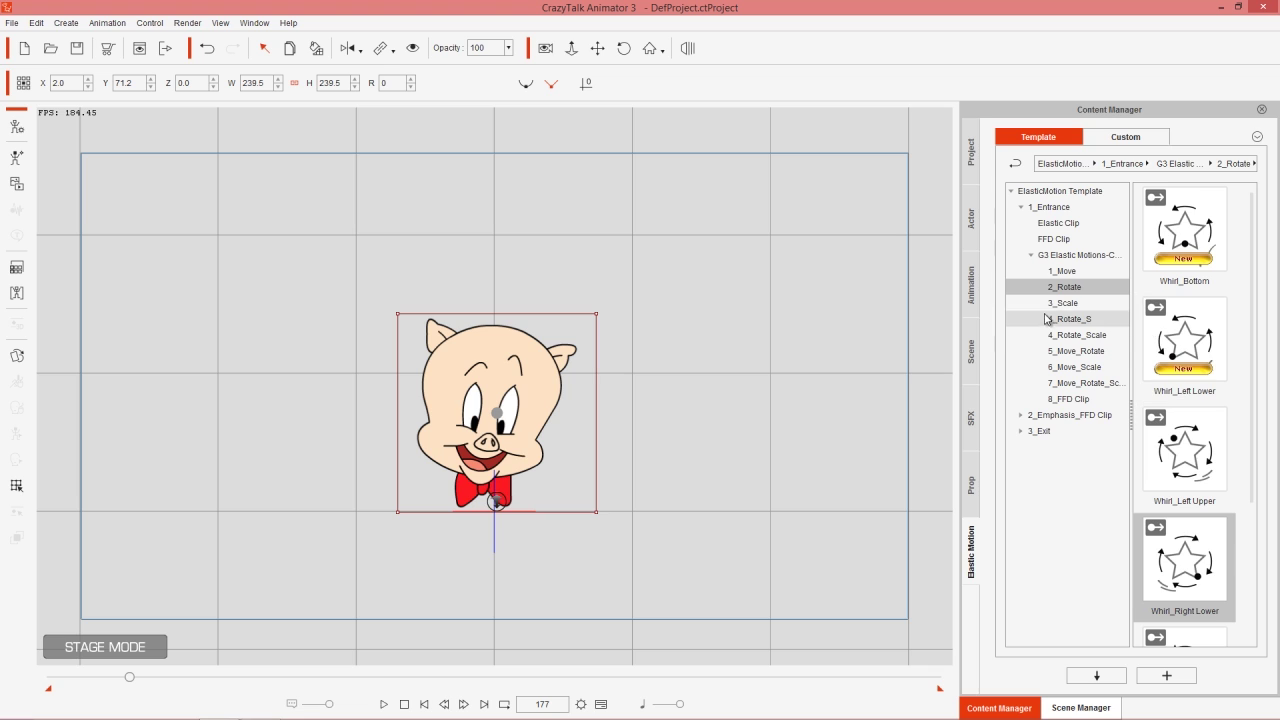
left_click(1081, 303)
double_click(1204, 342)
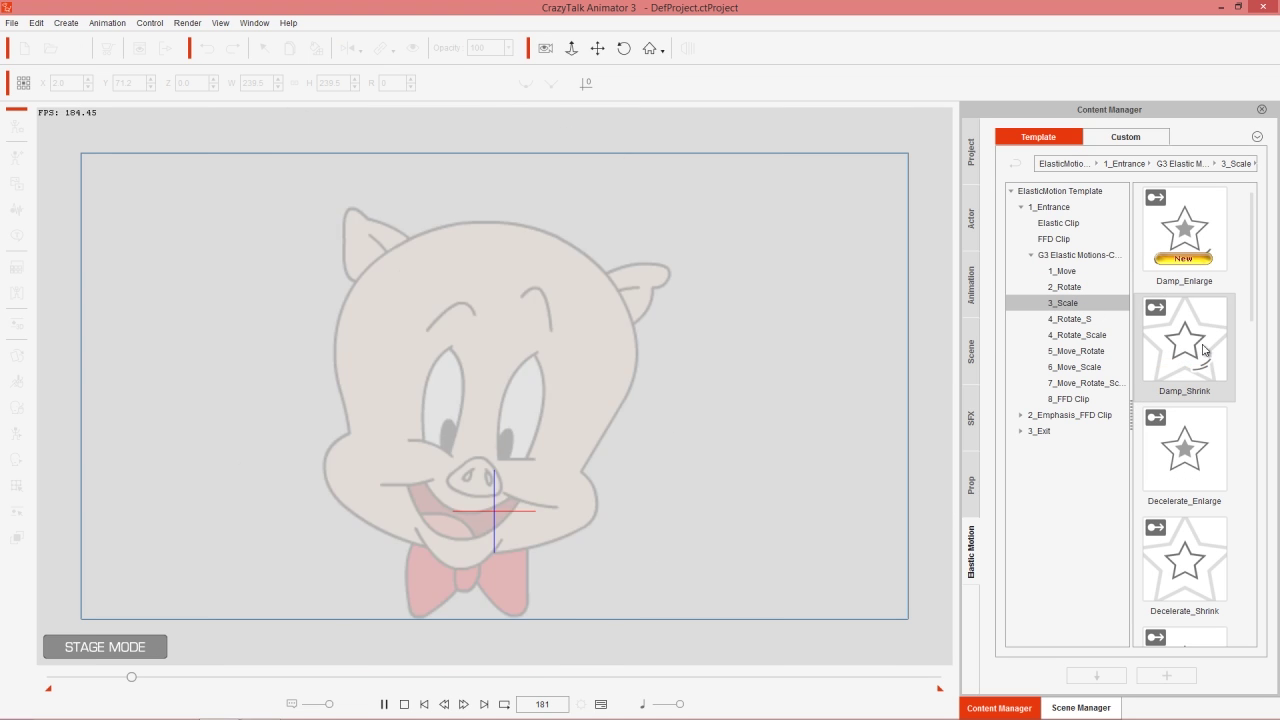
double_click(1190, 468)
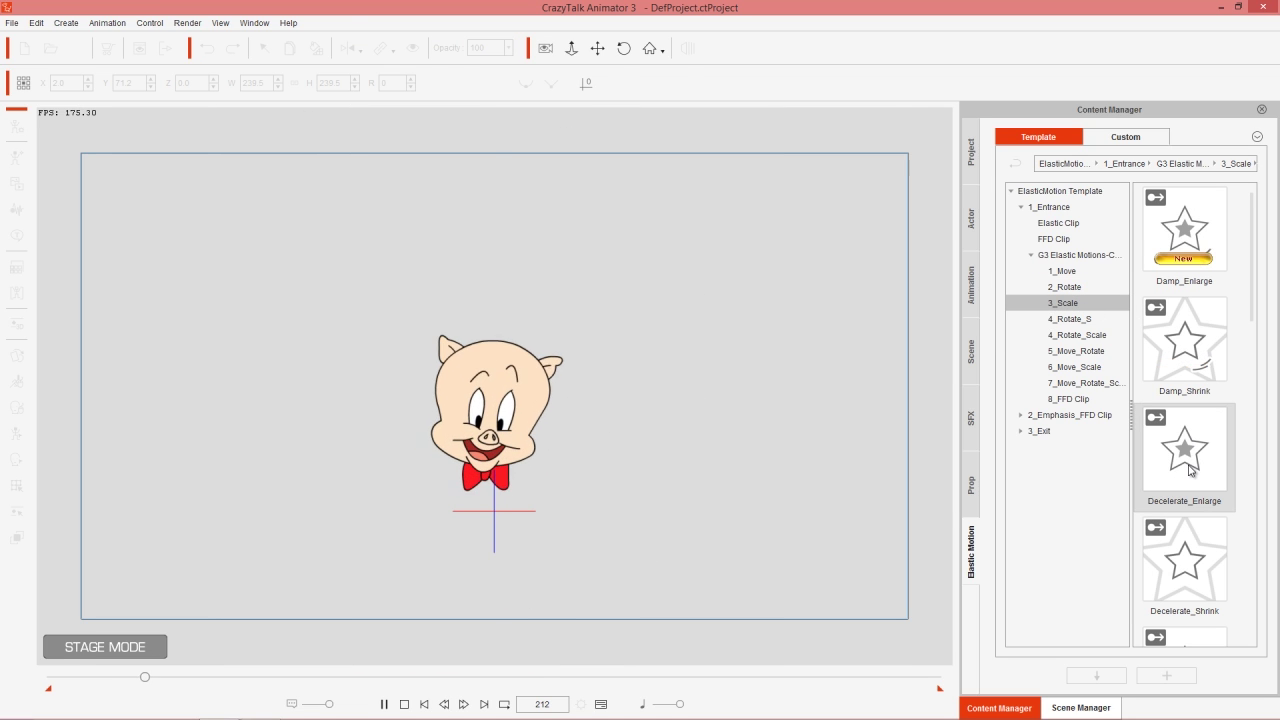
double_click(1192, 520)
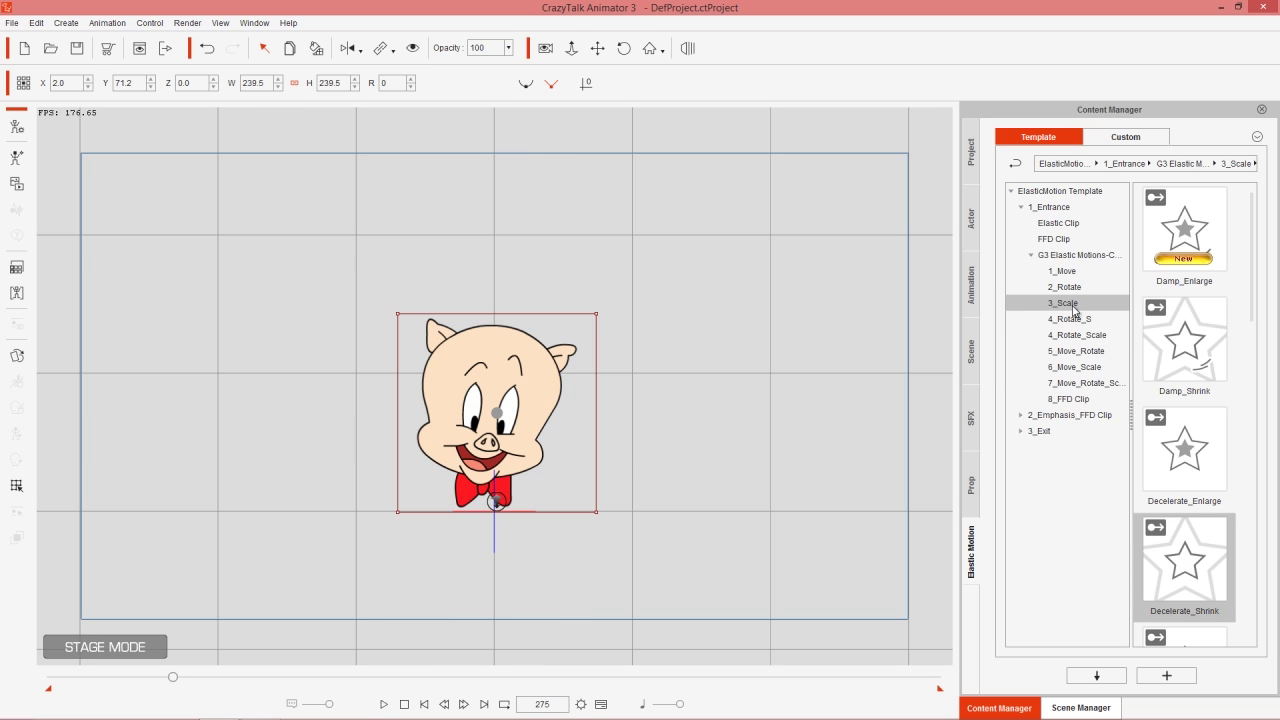
Apply the Breeze 2 and Drag_Left elastic motions from the 2_Emphasis_FFD Clip templates to the pig prop.
left_click(1032, 256)
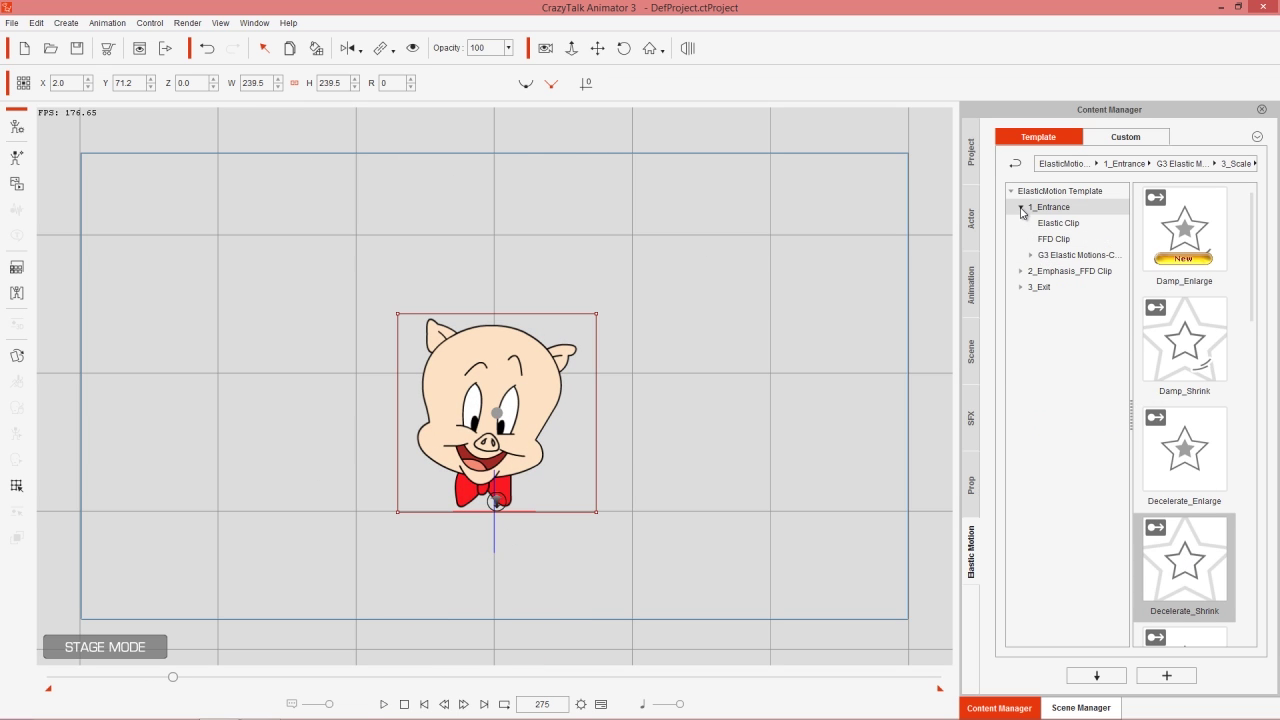
left_click(1021, 208)
left_click(1057, 225)
left_click(1018, 224)
left_click_drag(1248, 260, 1254, 390)
double_click(1200, 392)
double_click(1200, 445)
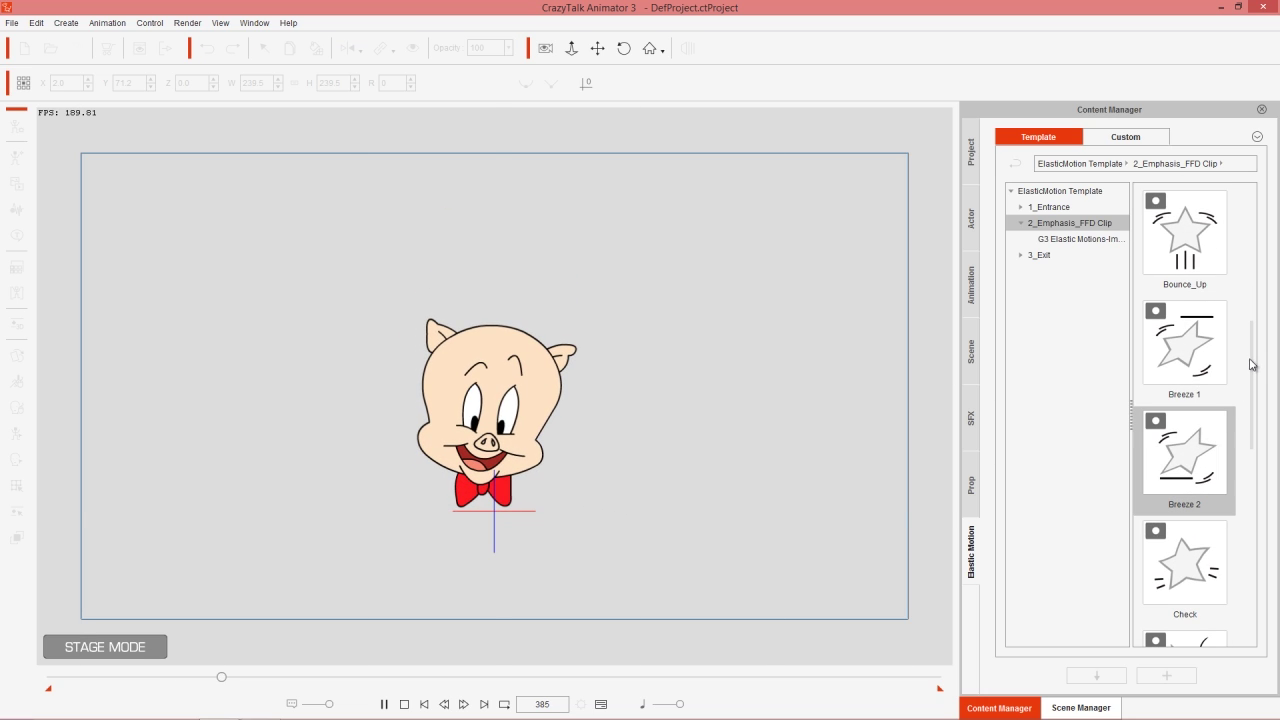
left_click_drag(1251, 354, 1251, 438)
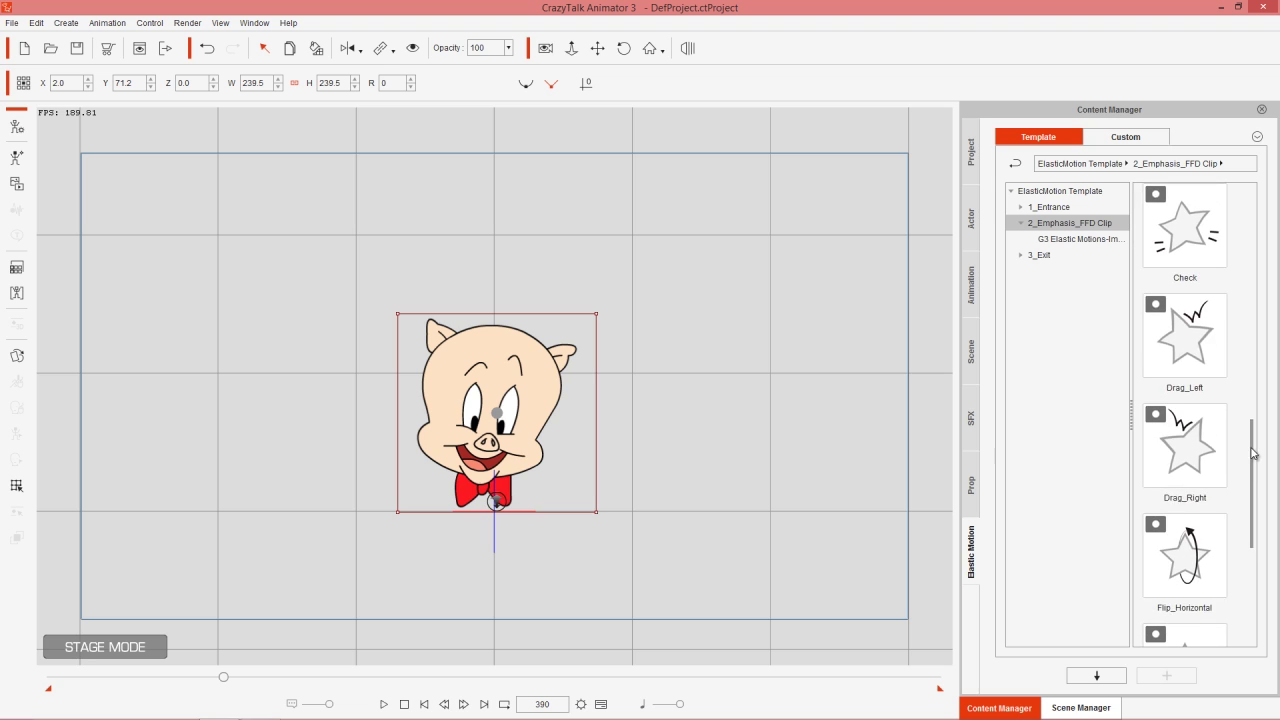
double_click(1178, 367)
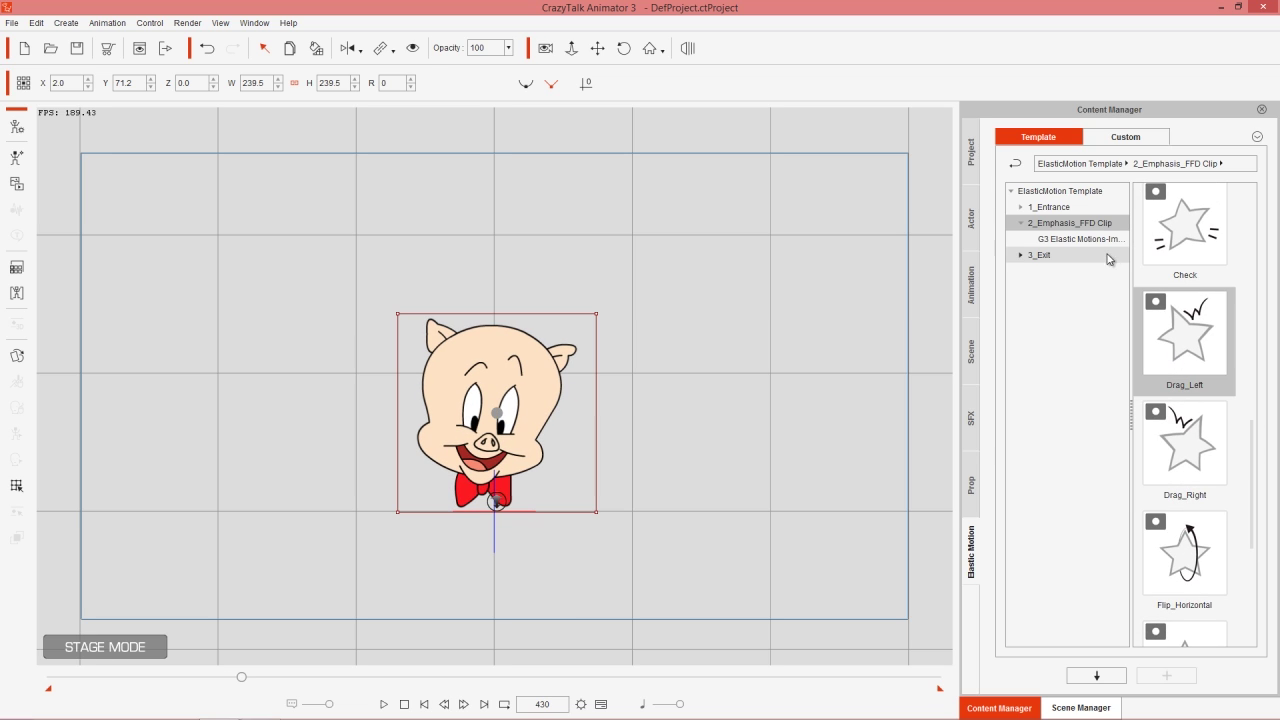
Apply the Look Over, Pull_Right and Pulse 2 motions from the G3 Elastic Motions folder of 2_Emphasis_FFD Clip to the pig prop.
left_click(1076, 240)
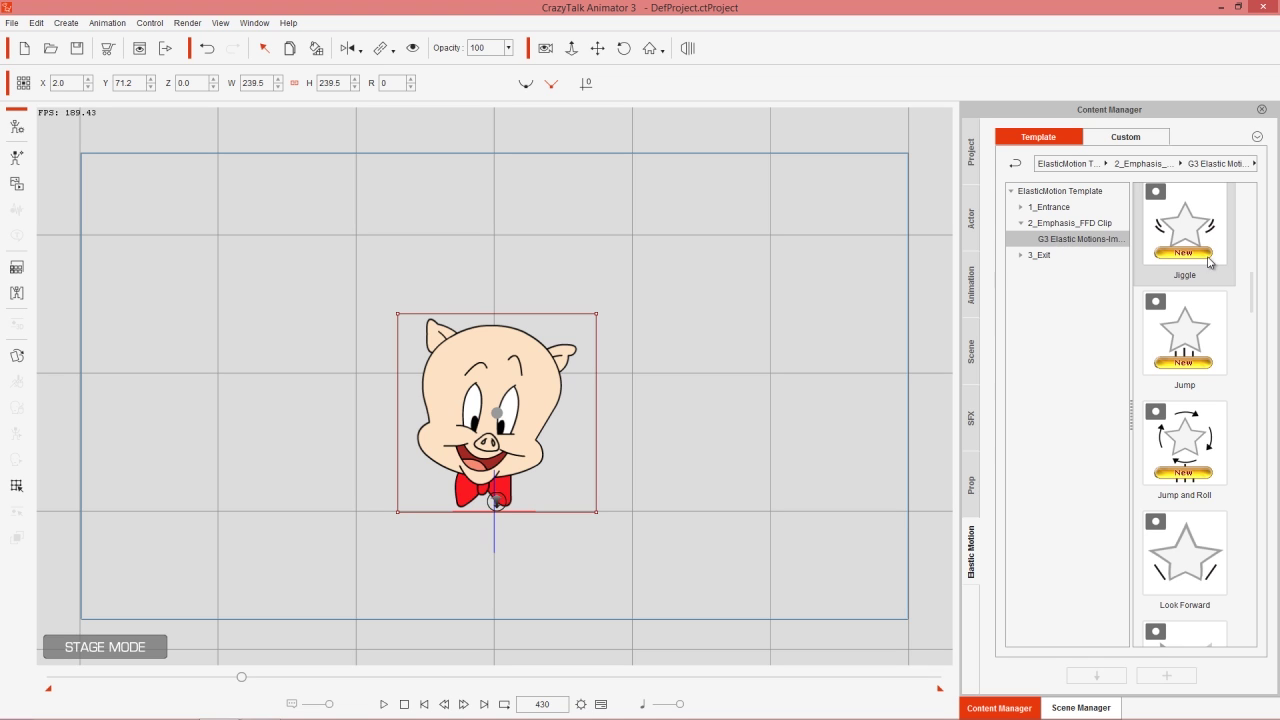
left_click_drag(1253, 295, 1255, 333)
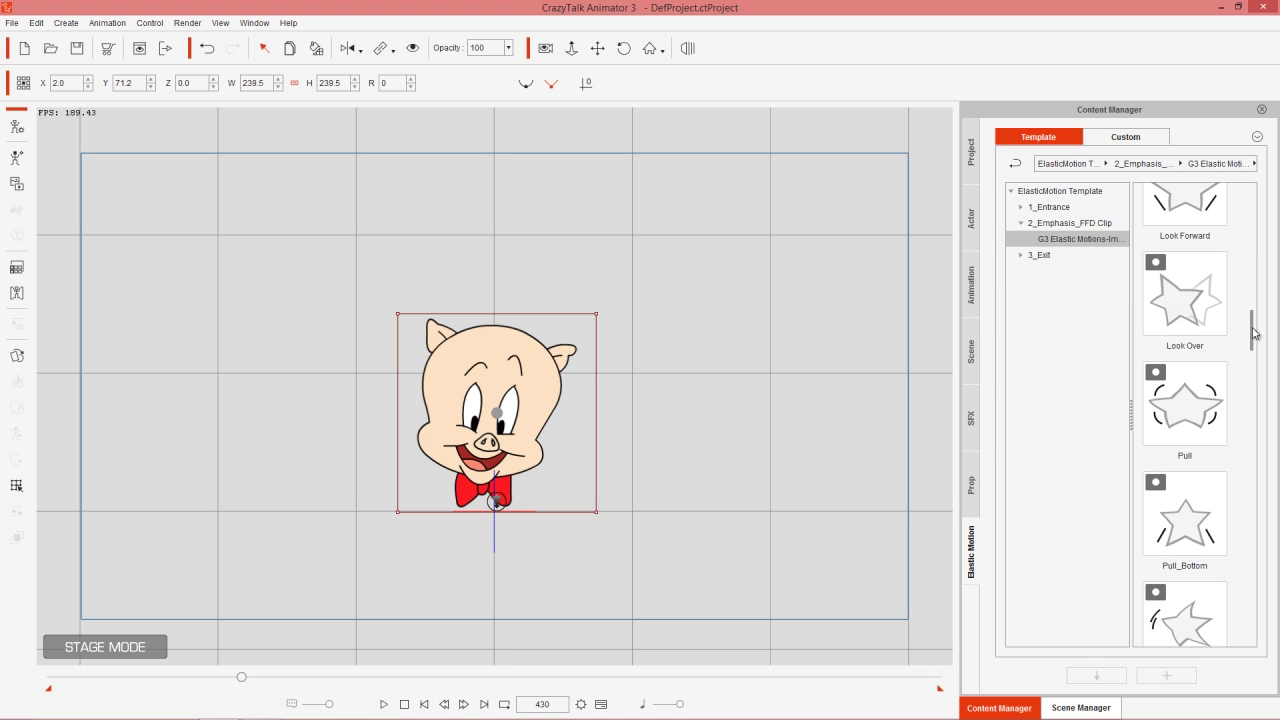
double_click(1207, 318)
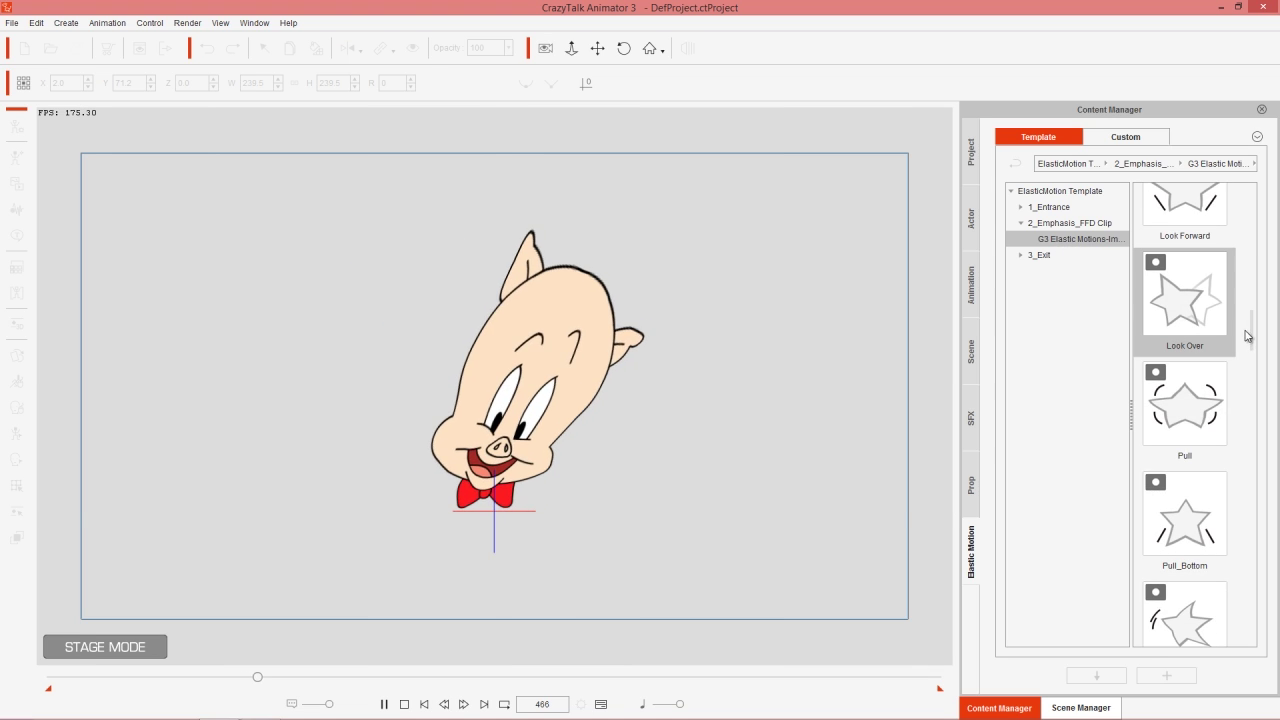
left_click_drag(1253, 330, 1260, 368)
double_click(1236, 400)
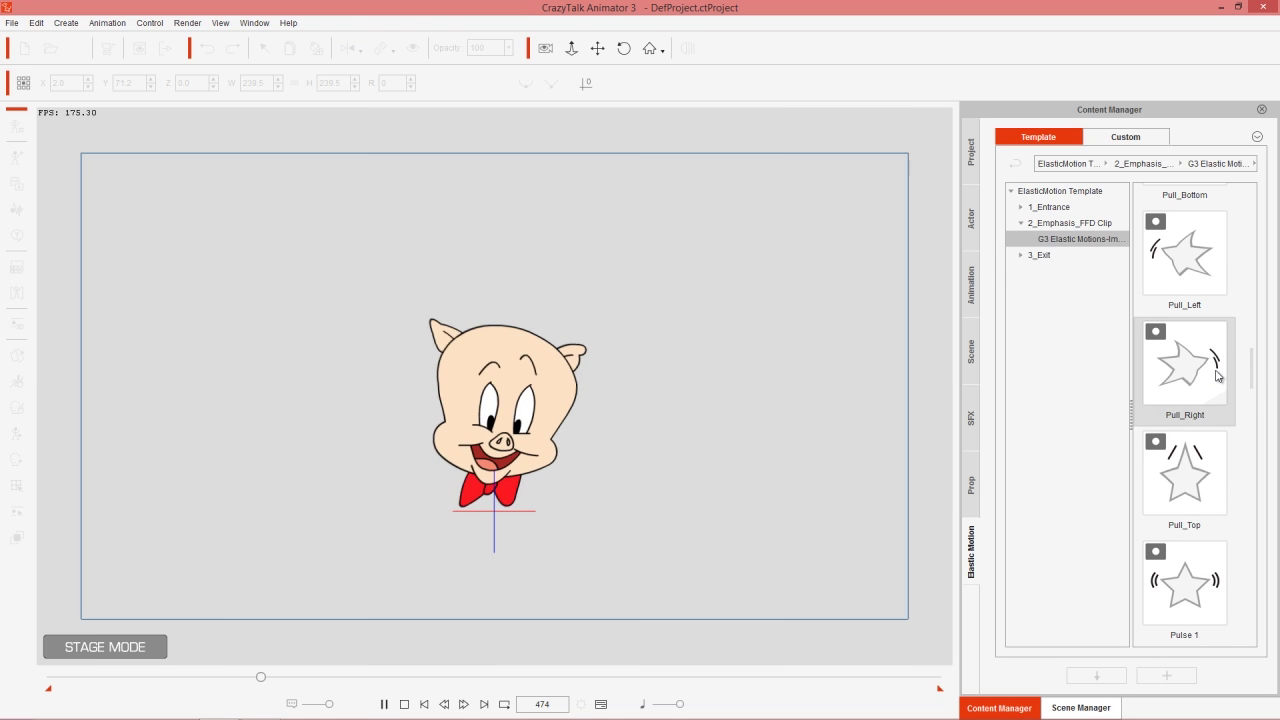
left_click_drag(1251, 365, 1251, 413)
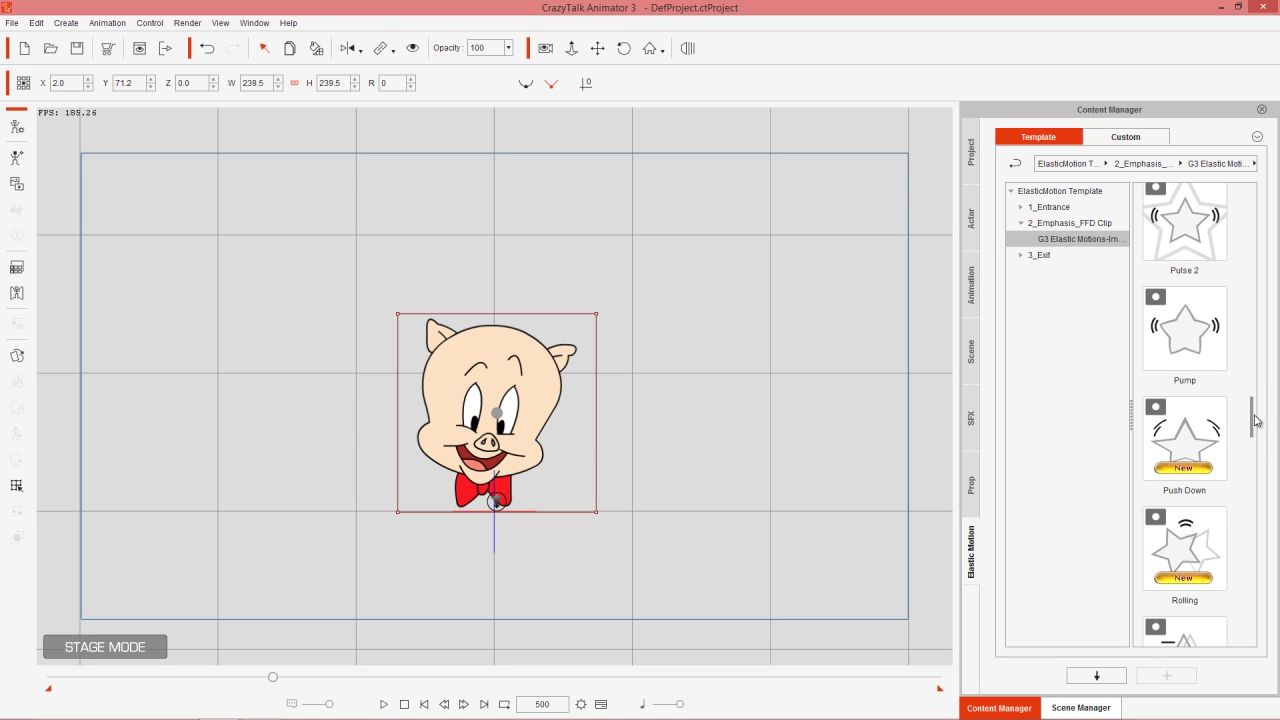
double_click(1178, 235)
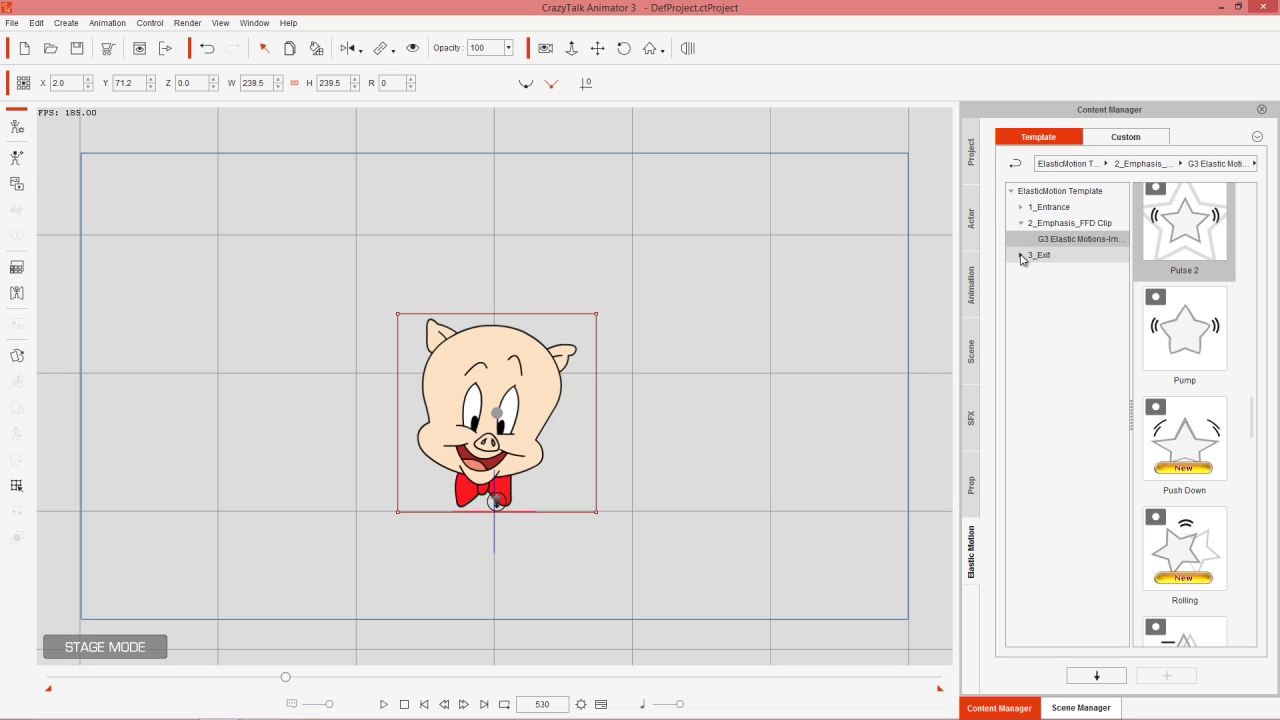
Apply the Whirl_Elastic, Move_Damp and Move_Elastic elastic motions from the 3_Exit templates to the pig prop.
left_click(1049, 256)
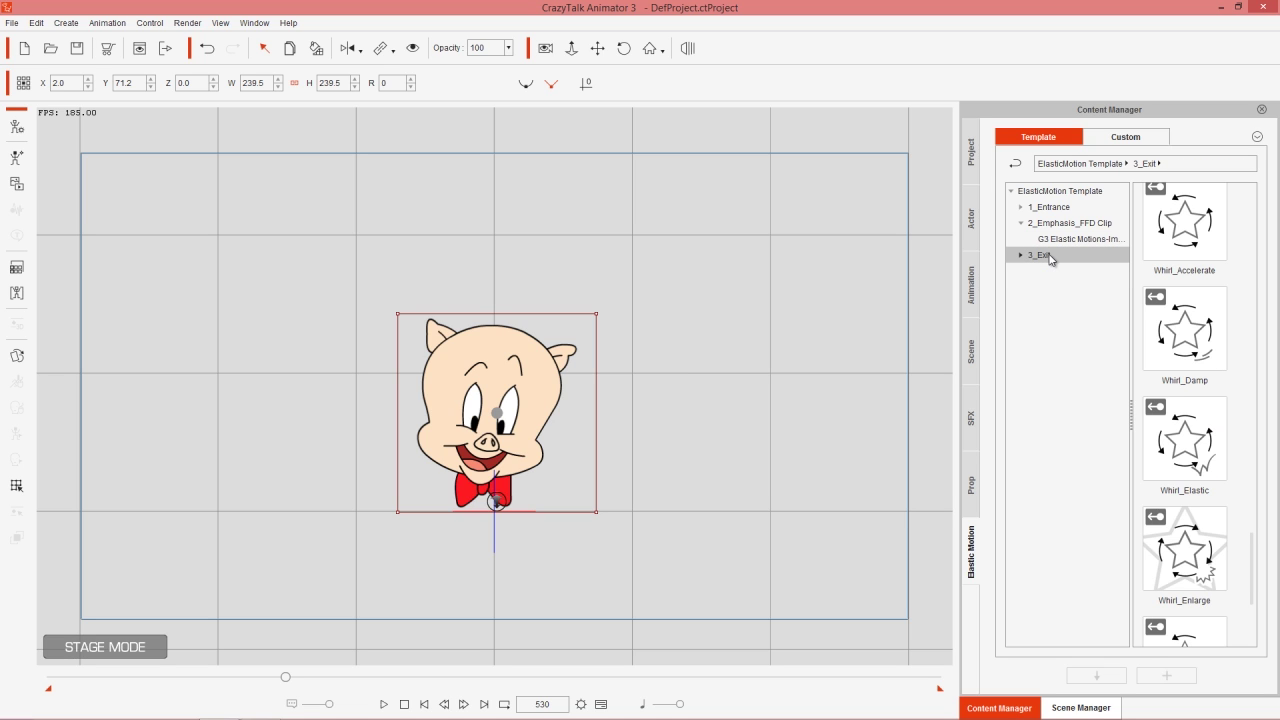
double_click(1200, 230)
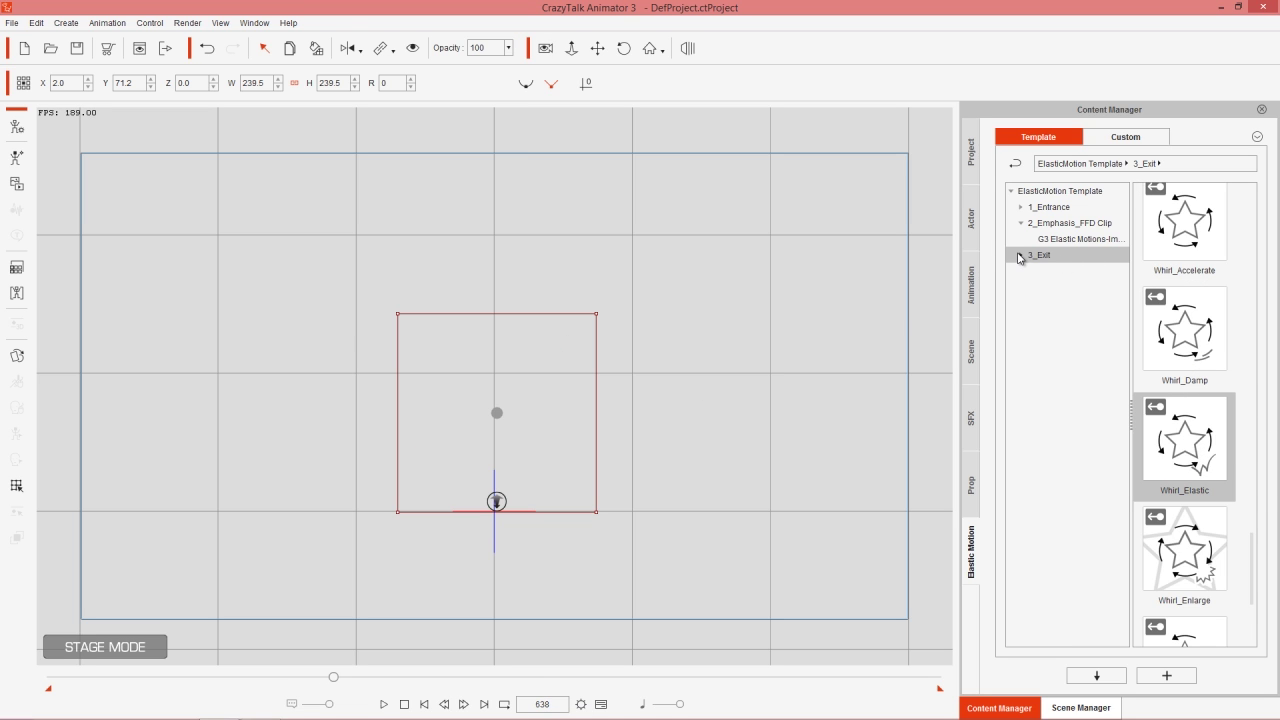
left_click_drag(1250, 557, 1262, 341)
double_click(1212, 365)
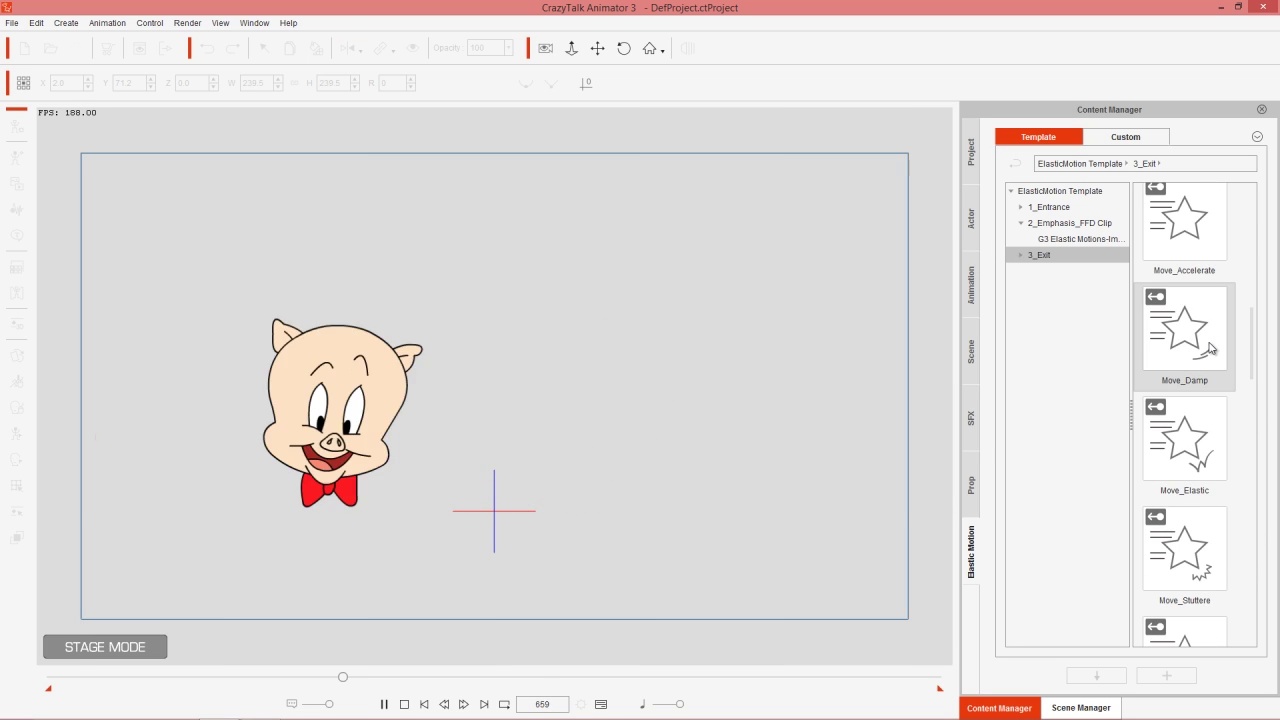
double_click(1194, 460)
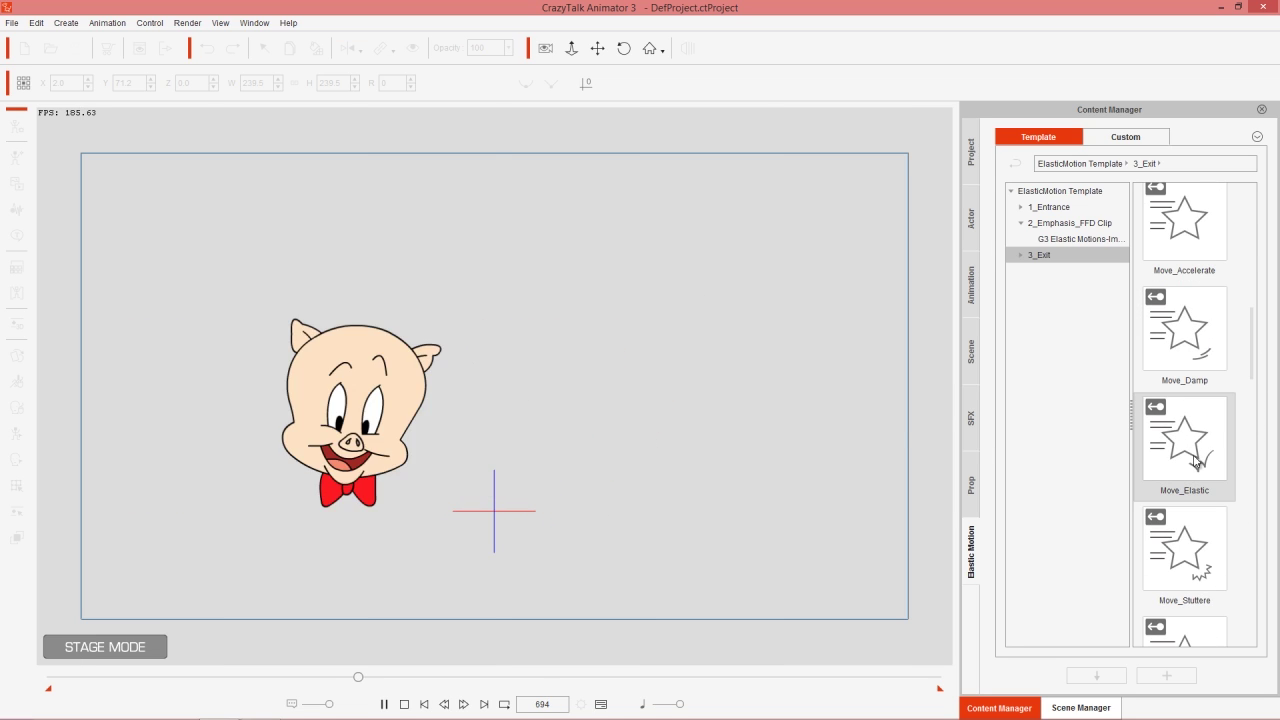
Apply the Elastic_Enlarge and Elastic_Shrink motions from the 3_Scale folder of the 3_Exit G3 Elastic Motions to the pig prop.
left_click(1021, 255)
left_click(1066, 303)
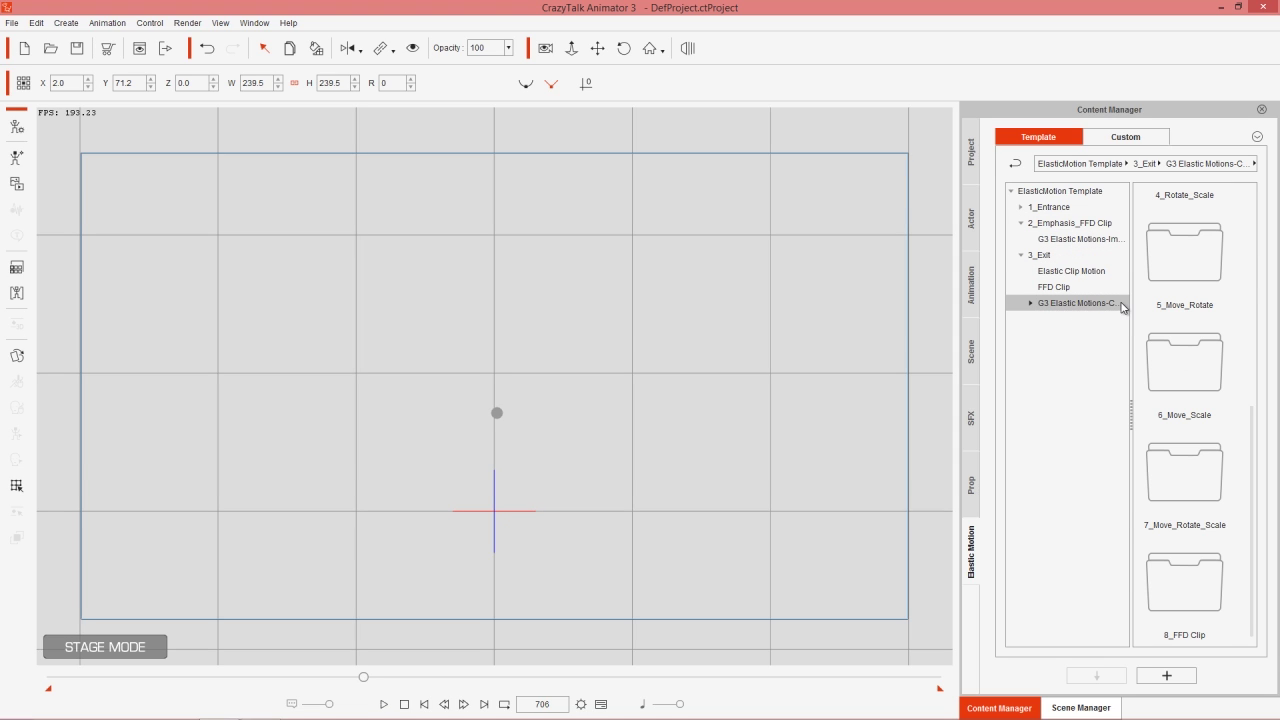
left_click(1031, 303)
left_click(1078, 350)
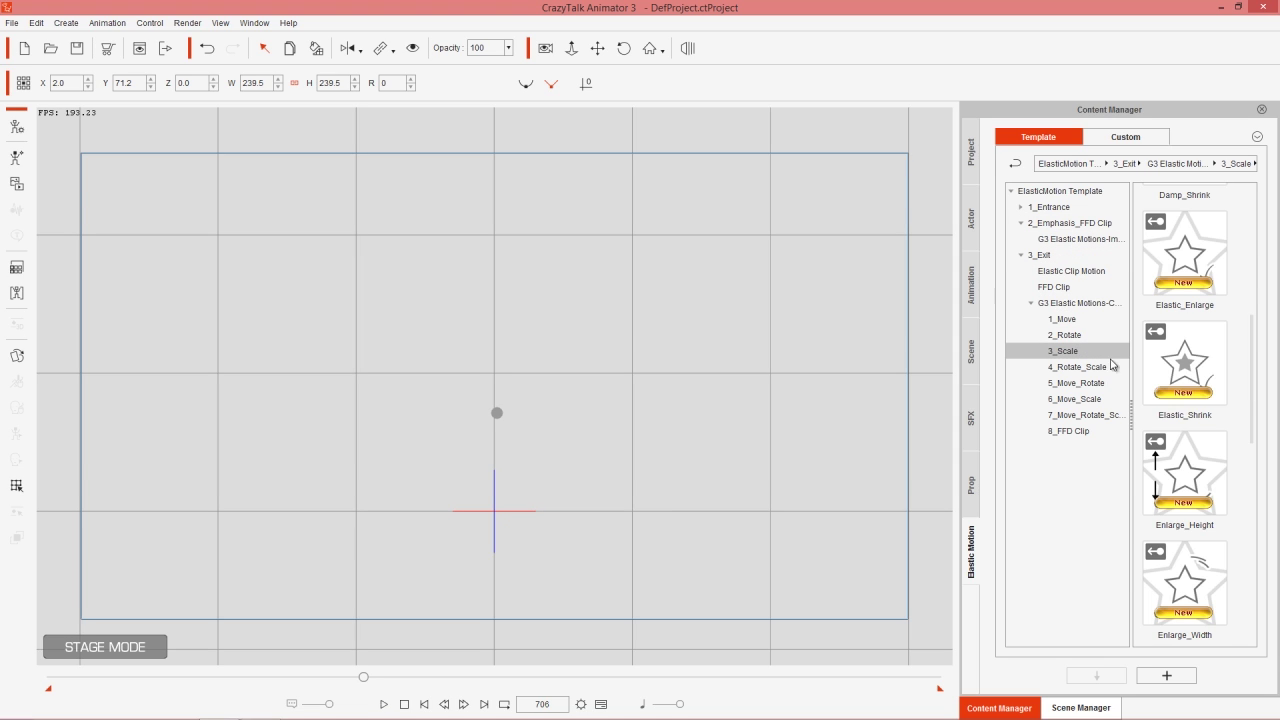
double_click(1188, 255)
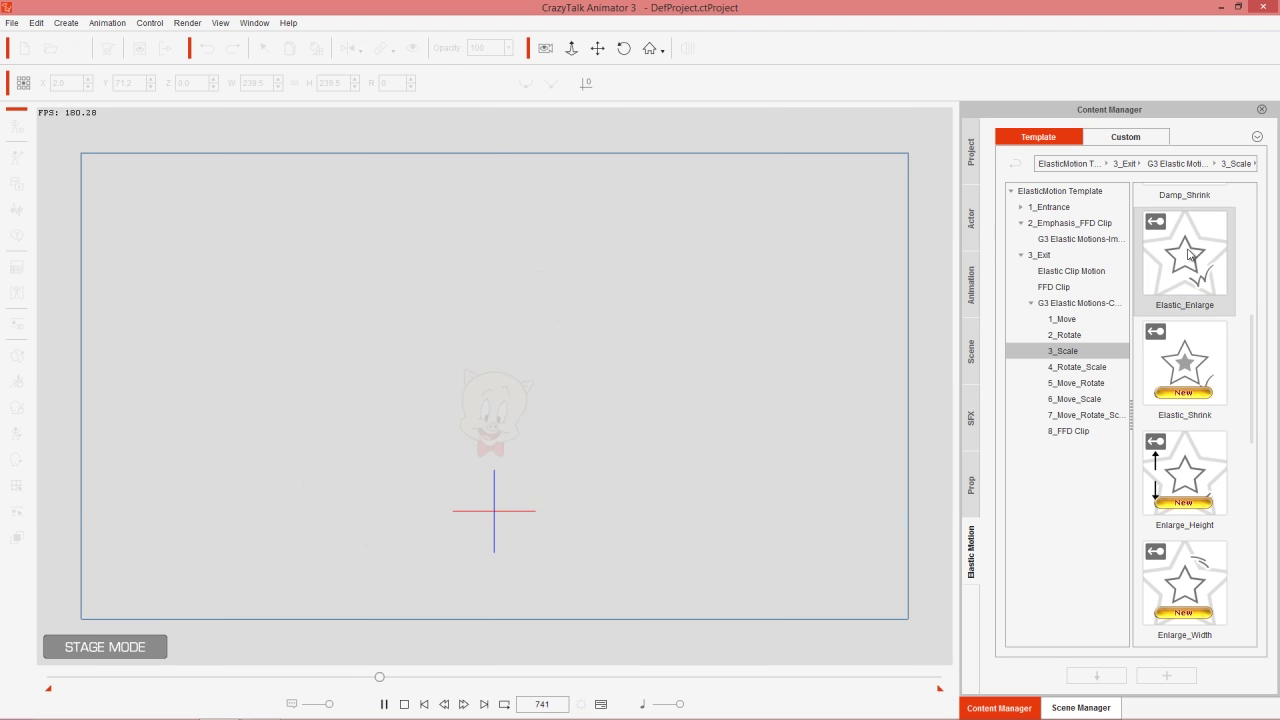
double_click(1189, 362)
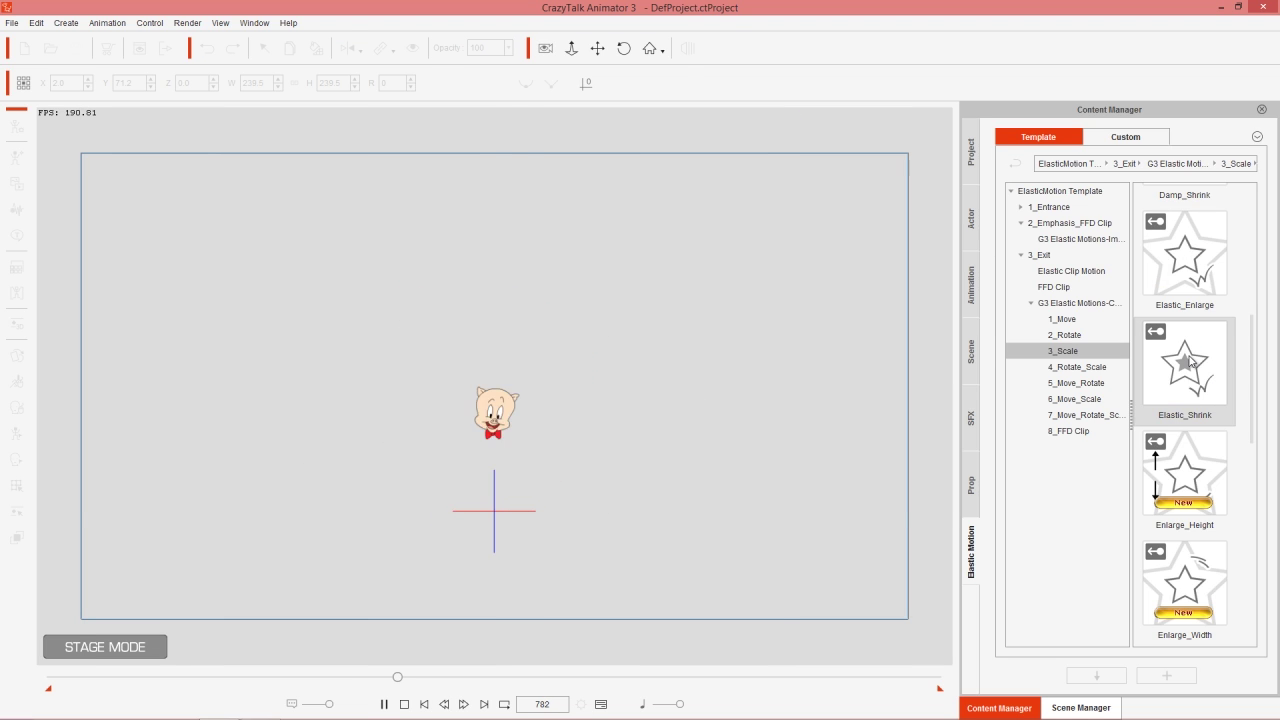
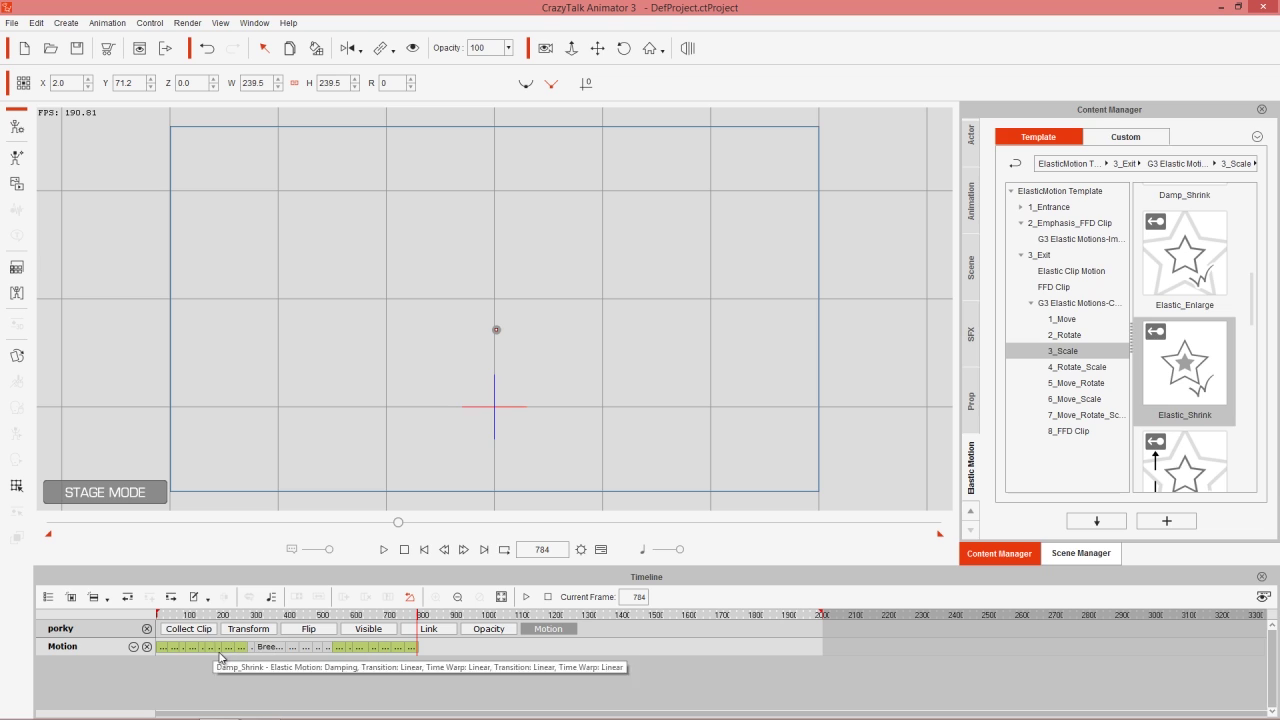
Delete all the pig prop's motion clips from the Timeline, return to the first frame and close the Timeline.
left_click_drag(456, 651, 164, 655)
left_click(164, 651)
key("Delete")
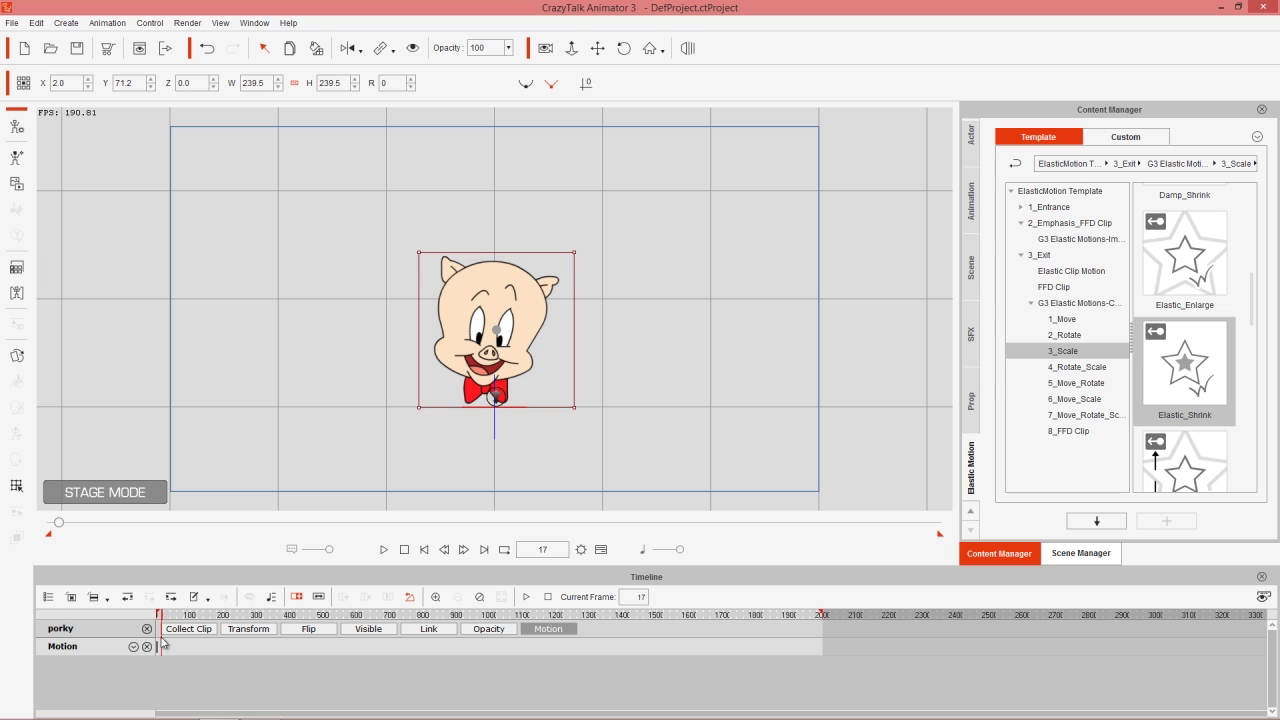
left_click_drag(190, 616, 148, 620)
left_click(1262, 578)
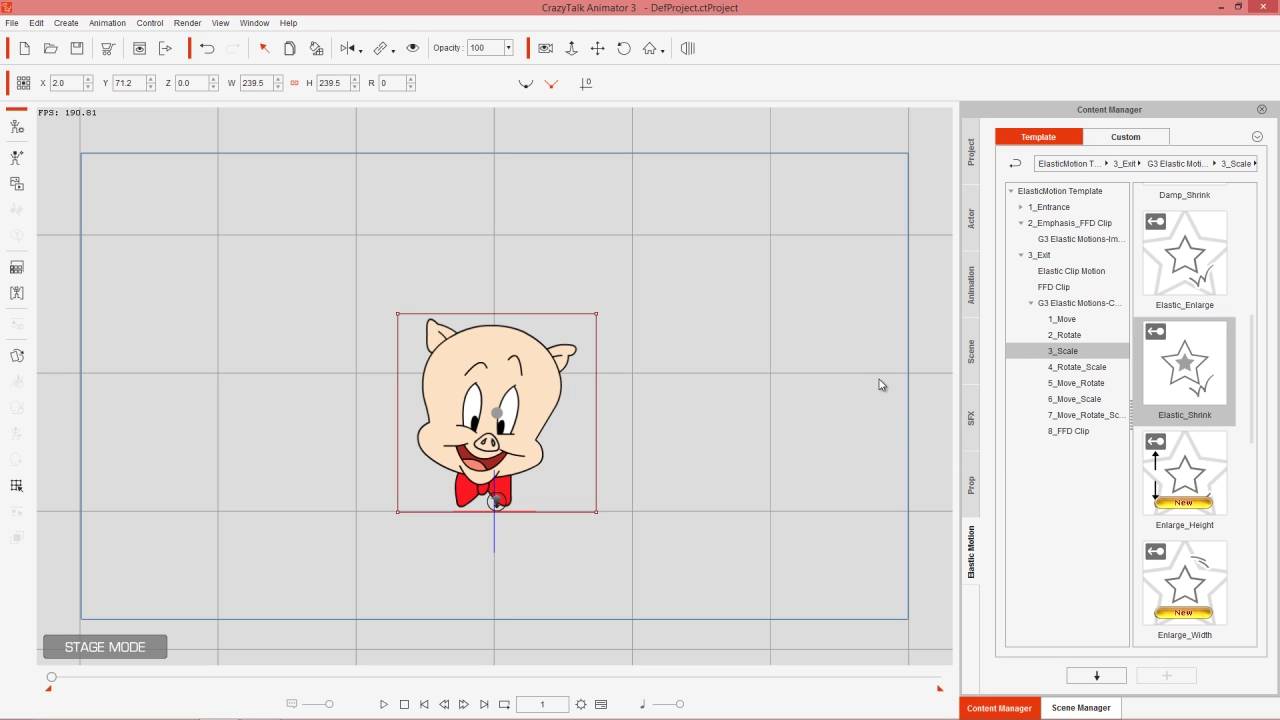
Apply the Move_Bounce elastic motion from the 1_Entrance templates to the pig prop.
left_click(1060, 208)
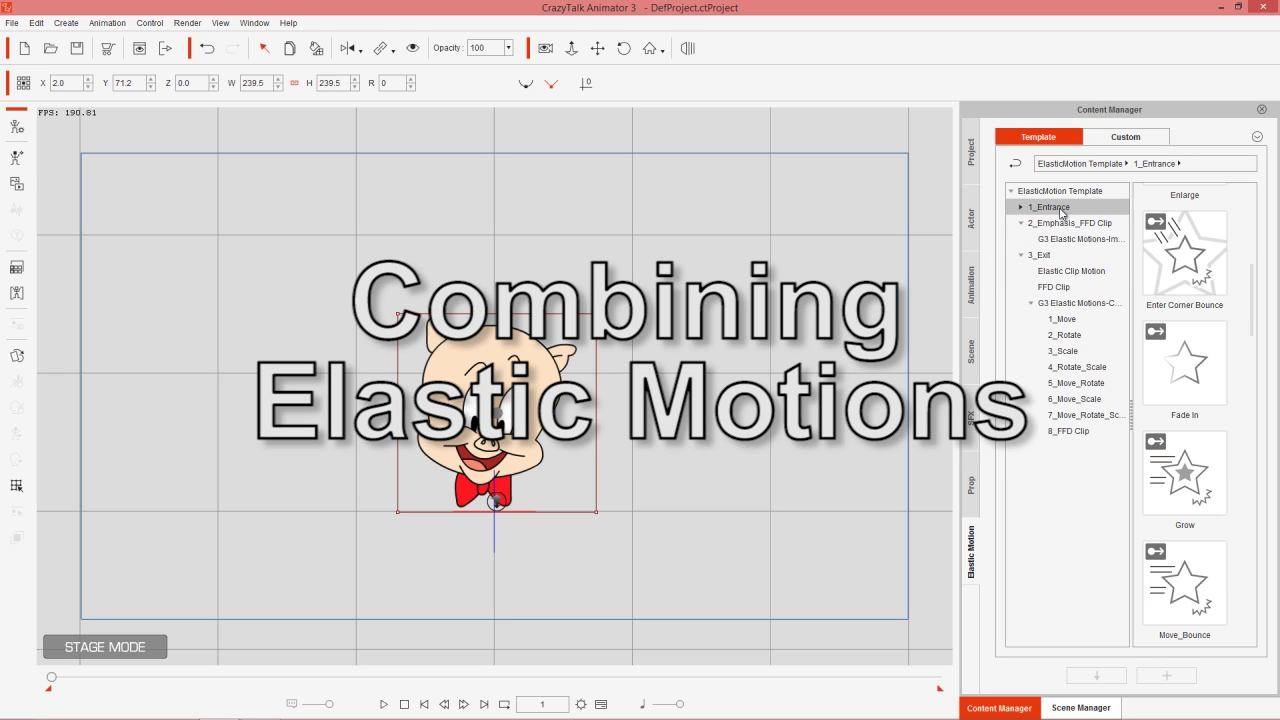
mouse_move(1254, 290)
left_mouse_down()
mouse_move(1252, 428)
mouse_move(1248, 300)
left_mouse_up()
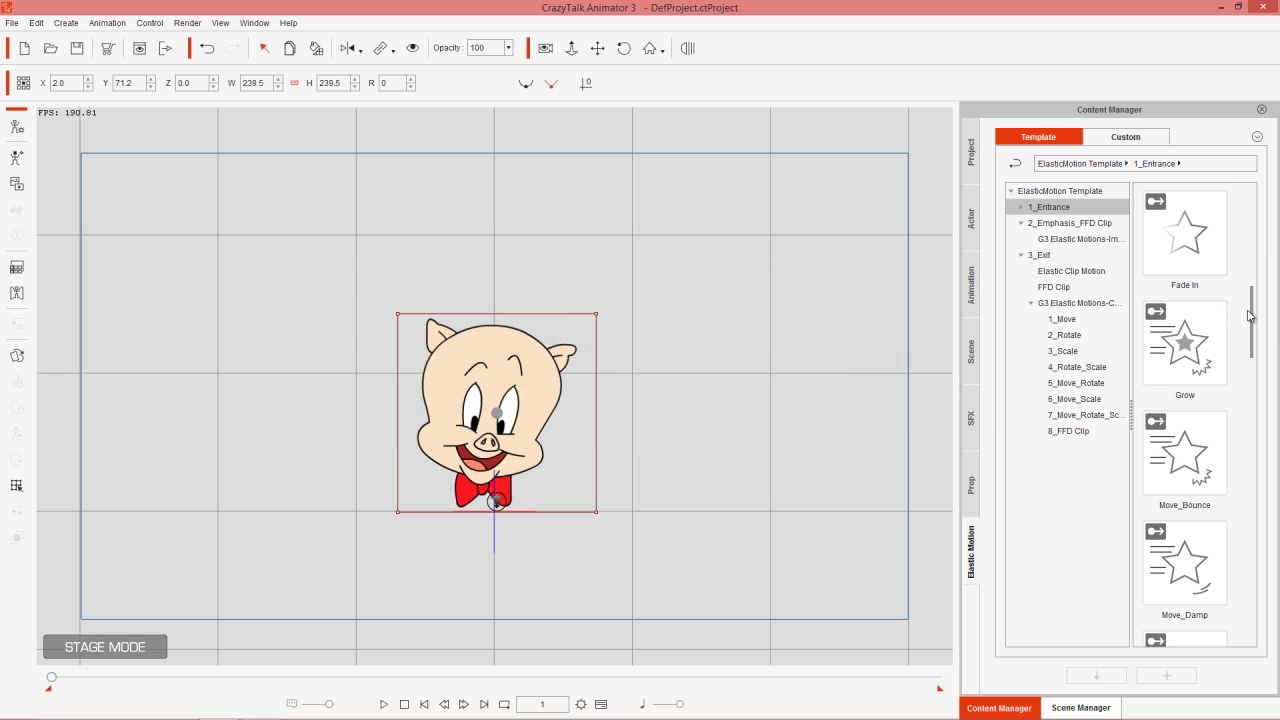
double_click(1196, 448)
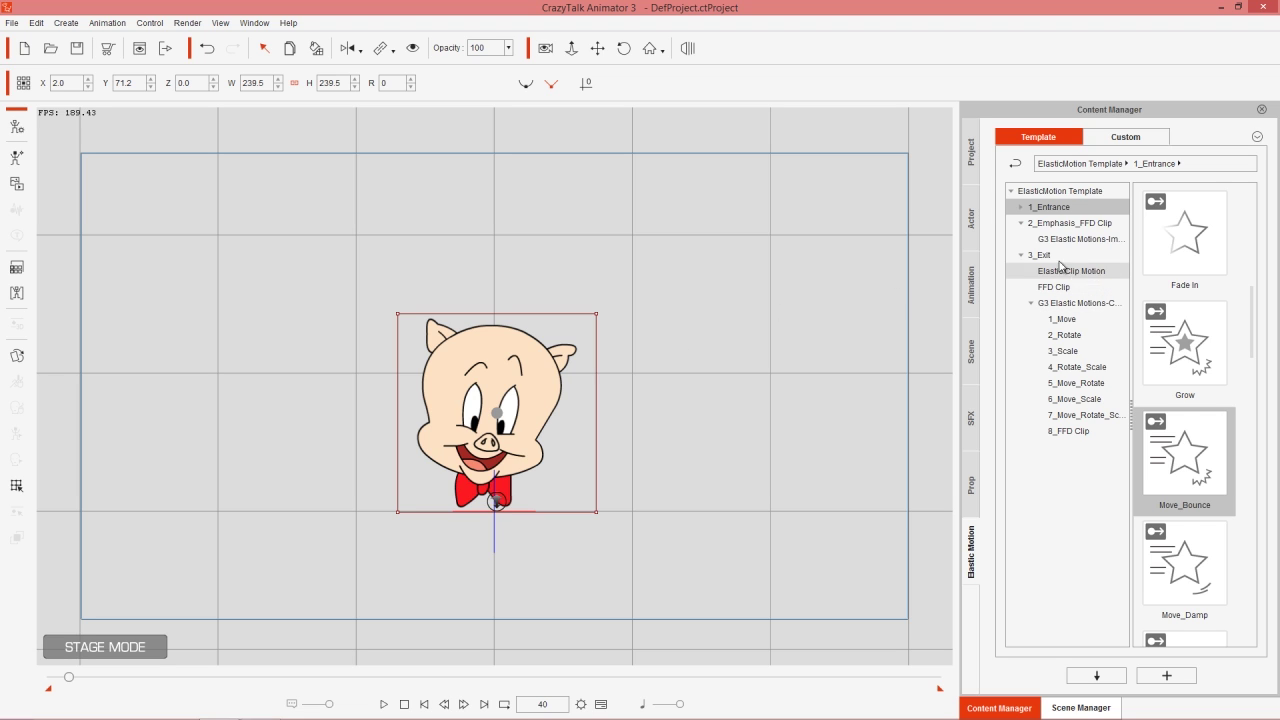
Apply the Drag_Right motion from the 2_Emphasis_FFD Clip templates and the Whirl_Minimize motion from the 3_Exit templates to the pig prop.
left_click(1066, 226)
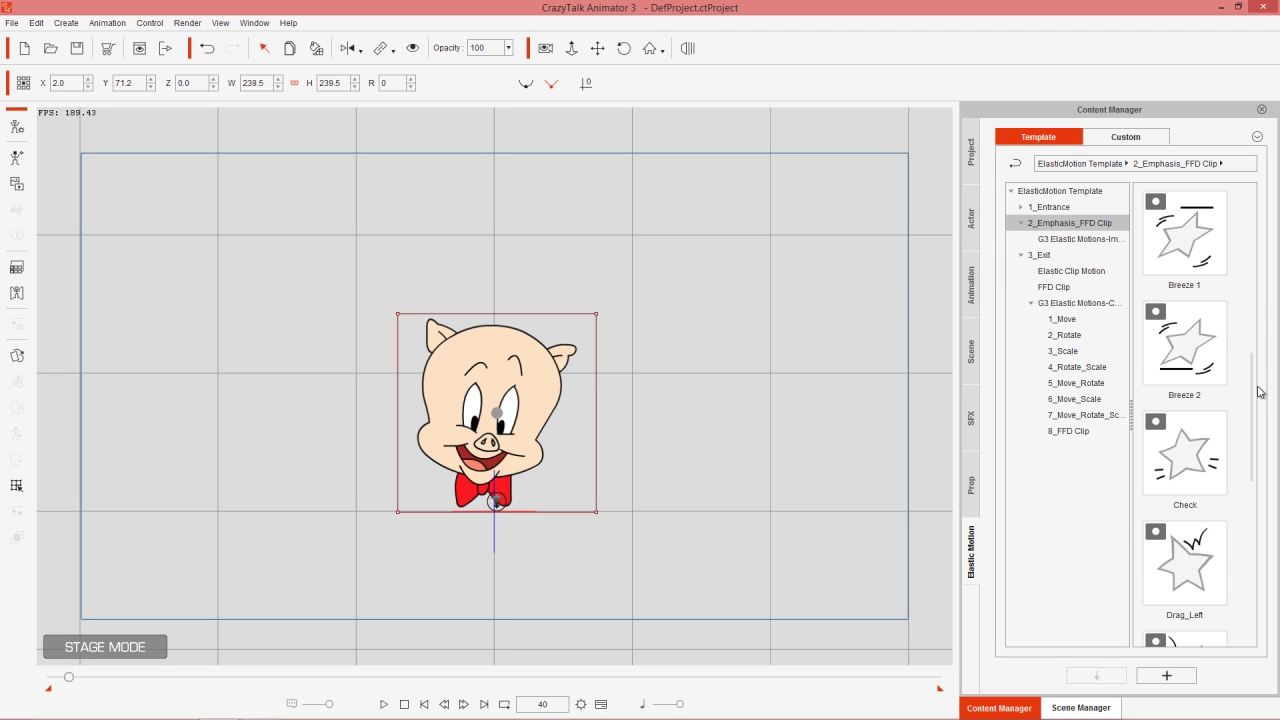
left_click_drag(1255, 400, 1270, 492)
left_click(1198, 372)
double_click(1198, 372)
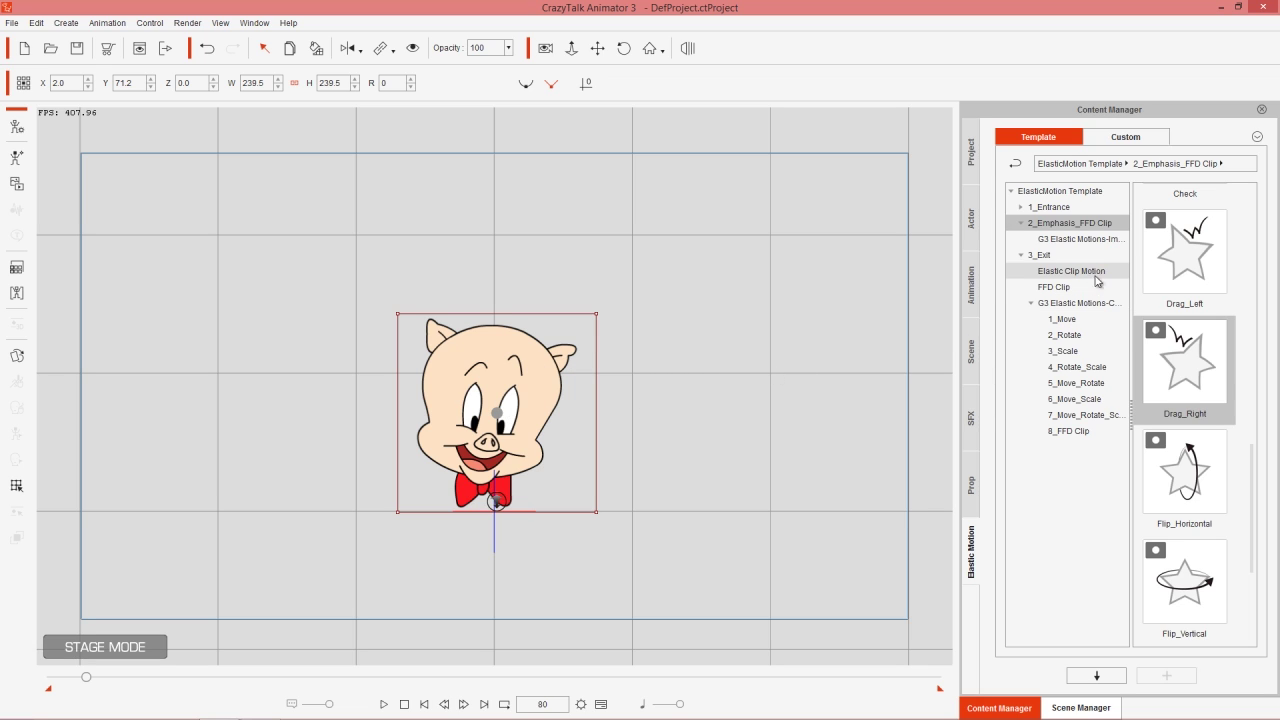
left_click(1050, 256)
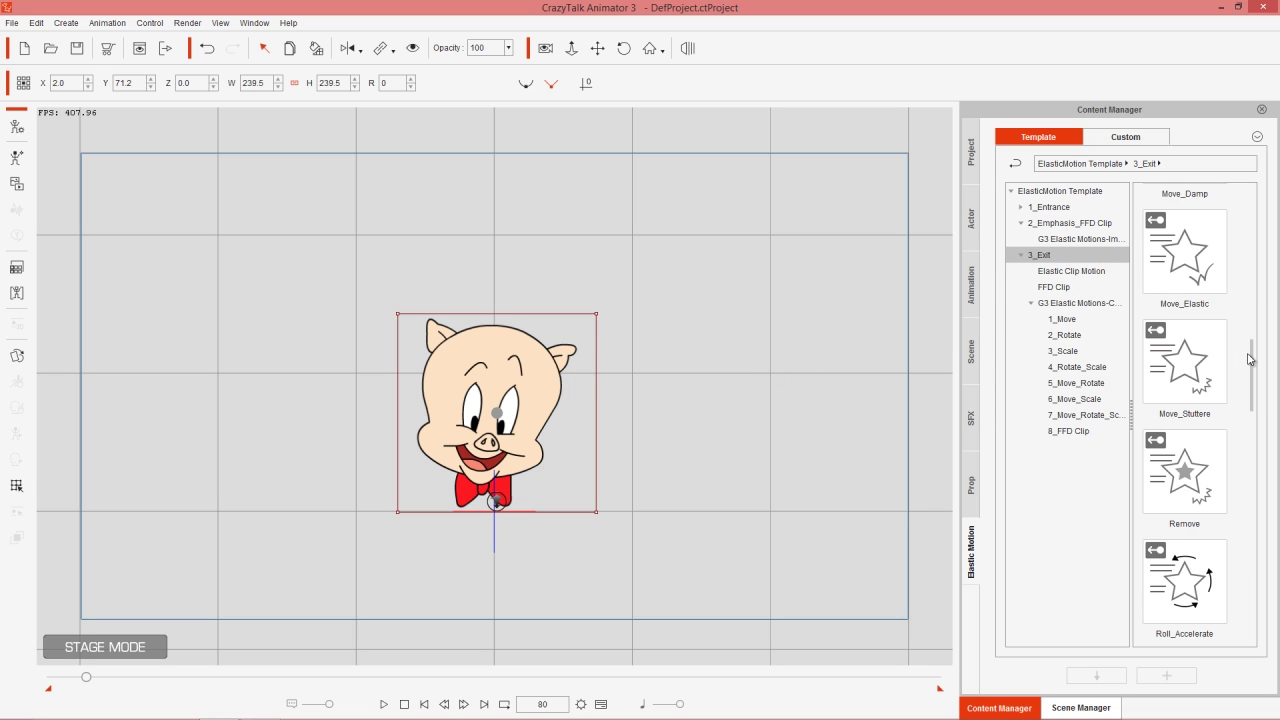
left_click_drag(1250, 360, 1245, 587)
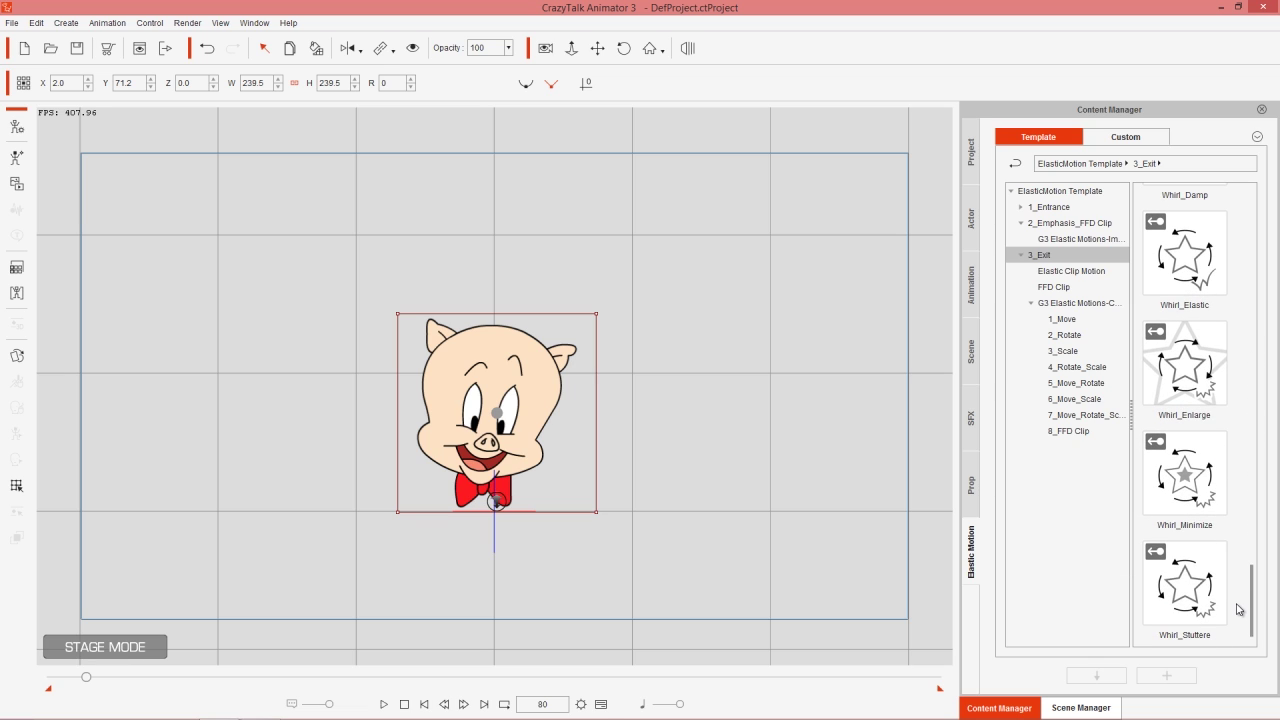
double_click(1182, 498)
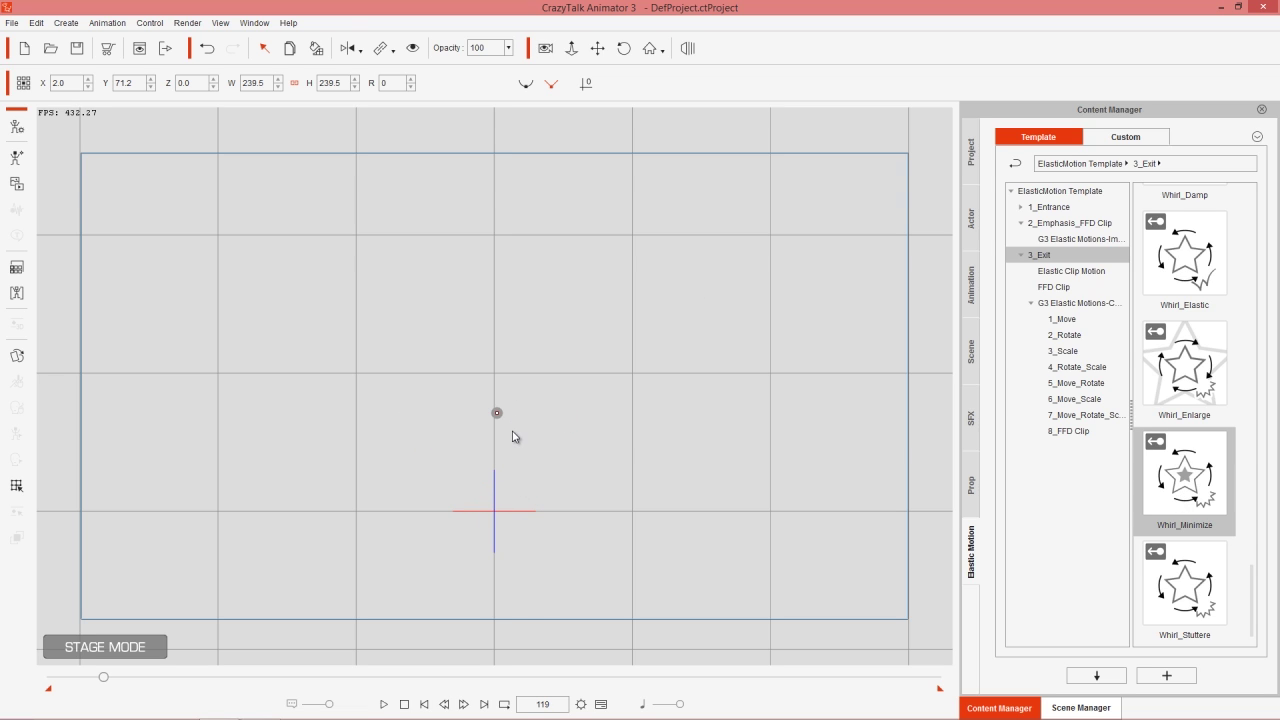
Open the Timeline, enlarge the pig prop's motion track and play the three motion clips.
key("F3")
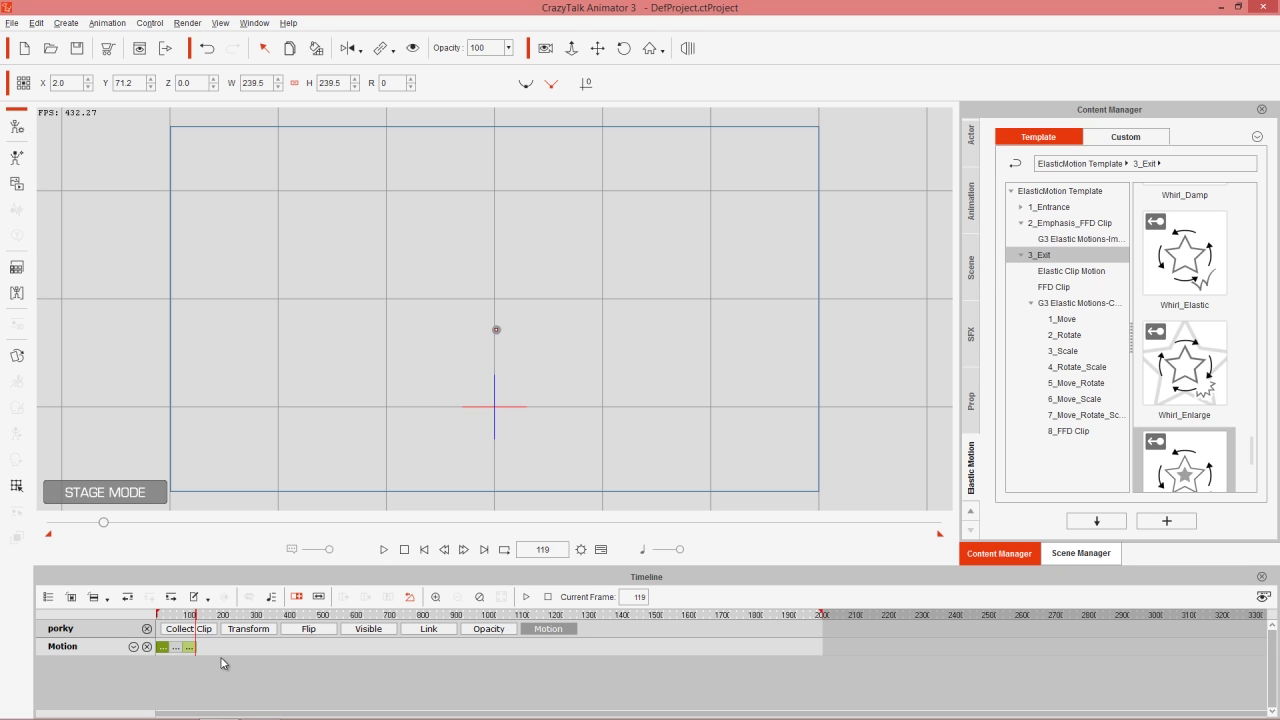
scroll(207, 659, "up", 5)
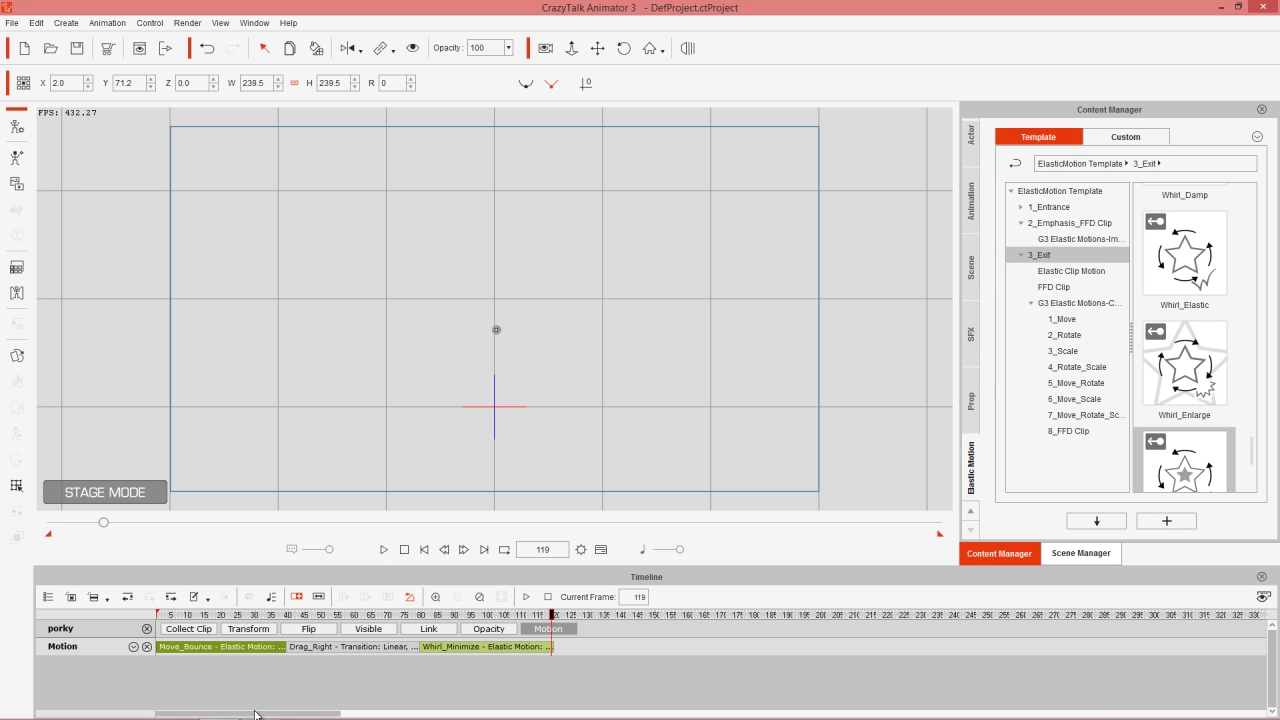
left_click_drag(210, 615, 251, 625)
key("space")
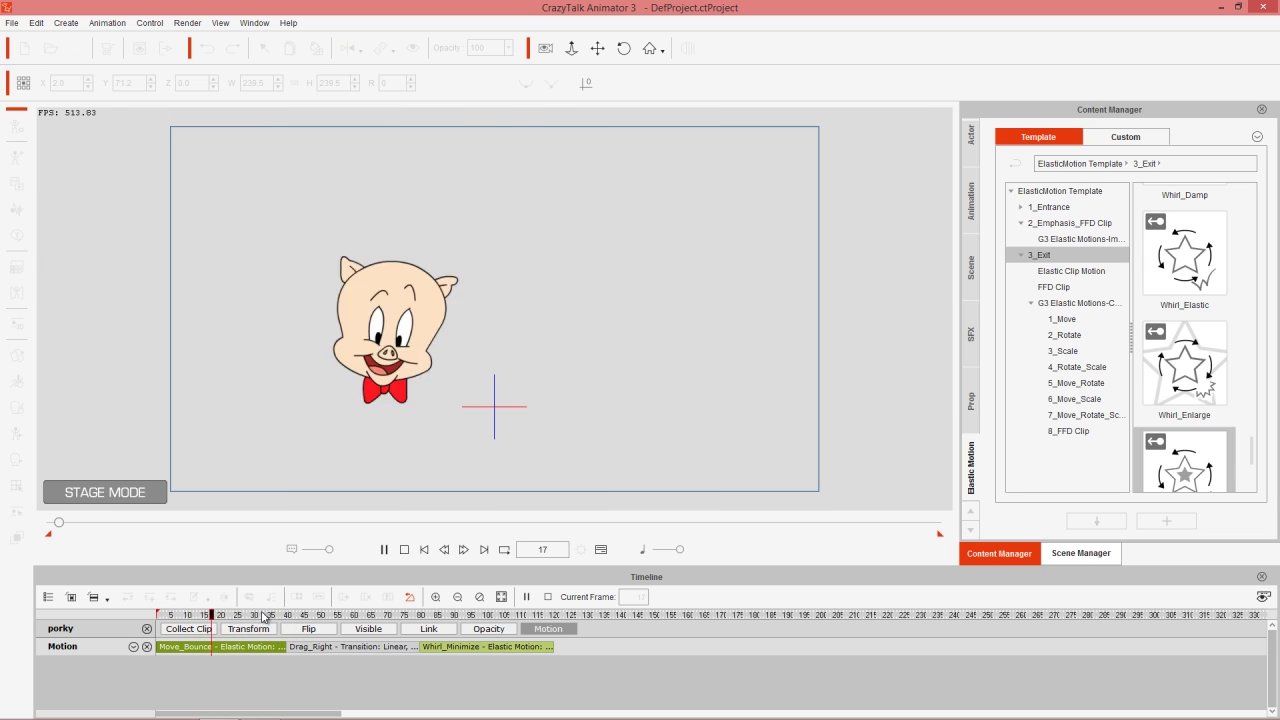
key("space")
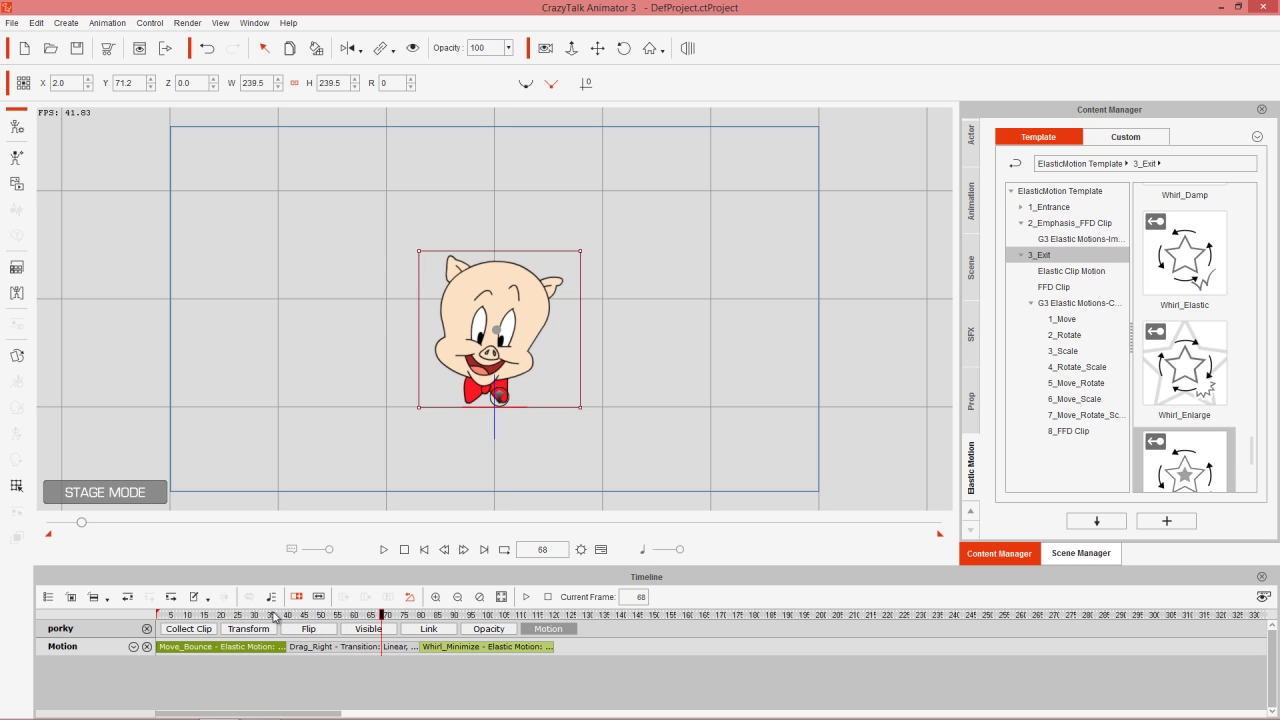
Move the Drag_Right clip earlier to start at about frame 15, cutting into the Move_Bounce clip, and play the result.
mouse_move(226, 617)
left_mouse_down()
mouse_move(186, 630)
mouse_move(207, 632)
left_mouse_up()
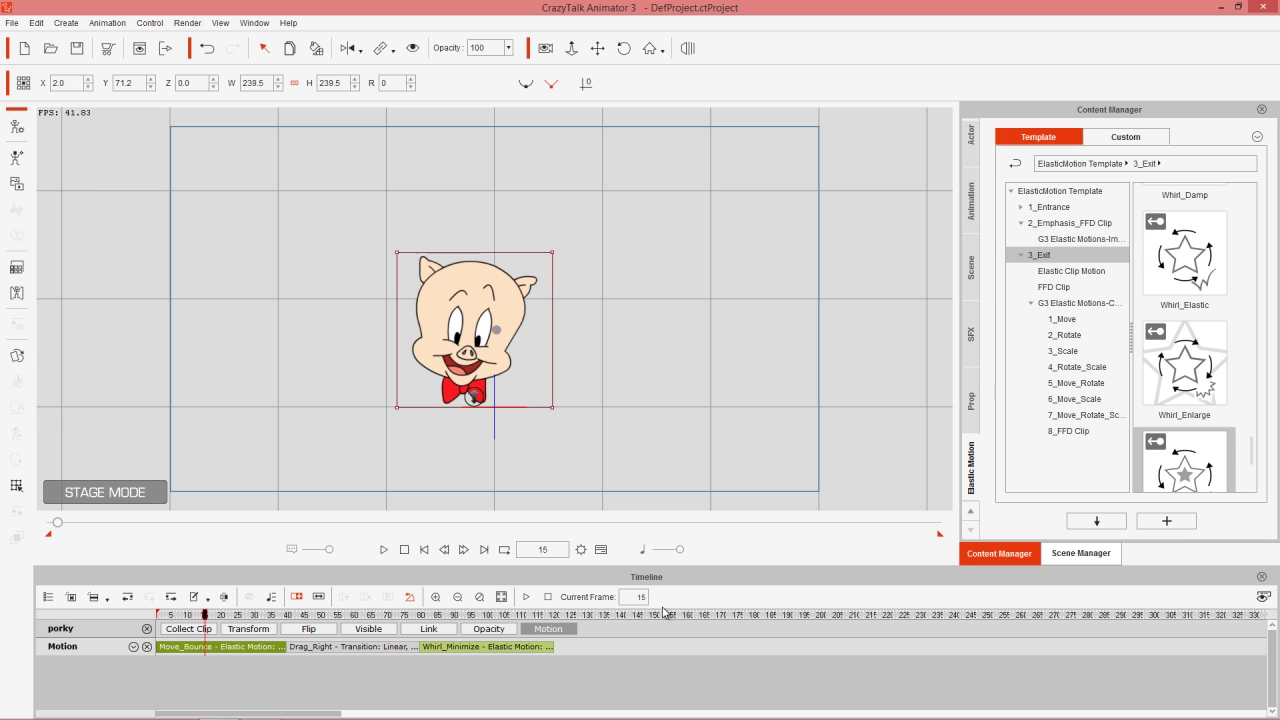
left_click_drag(371, 647, 286, 652)
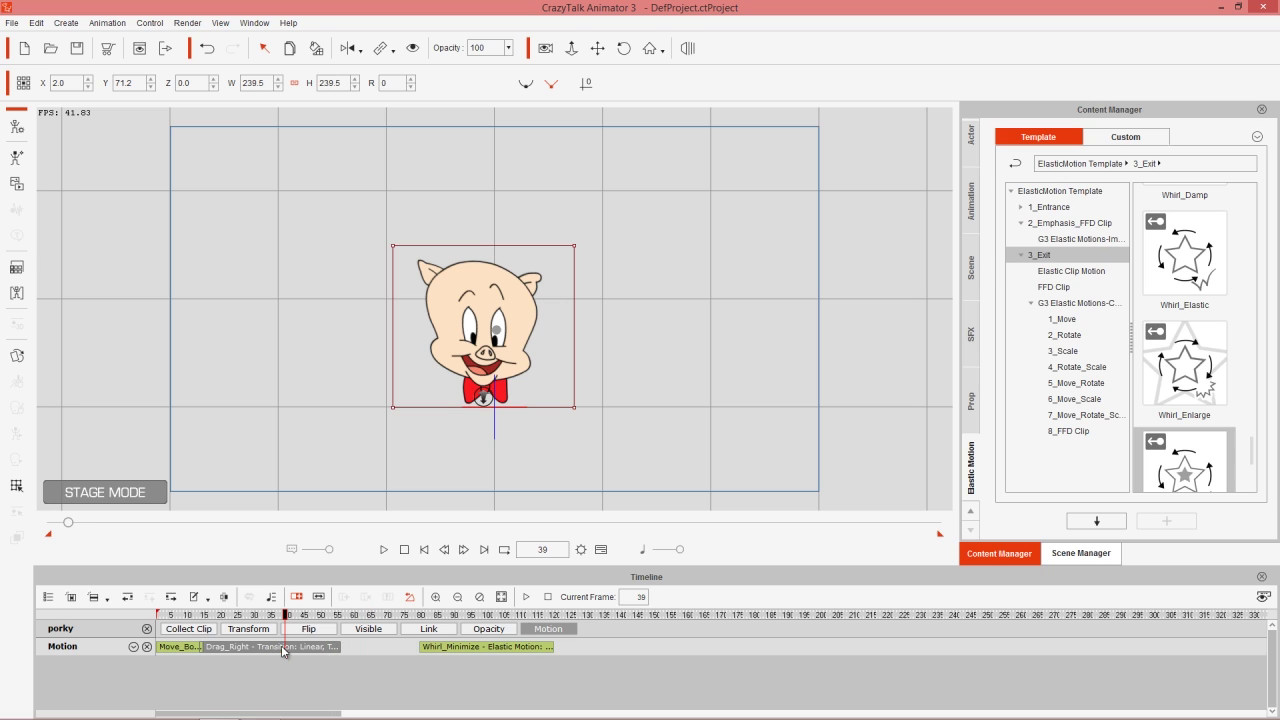
left_click_drag(198, 616, 158, 622)
key("space")
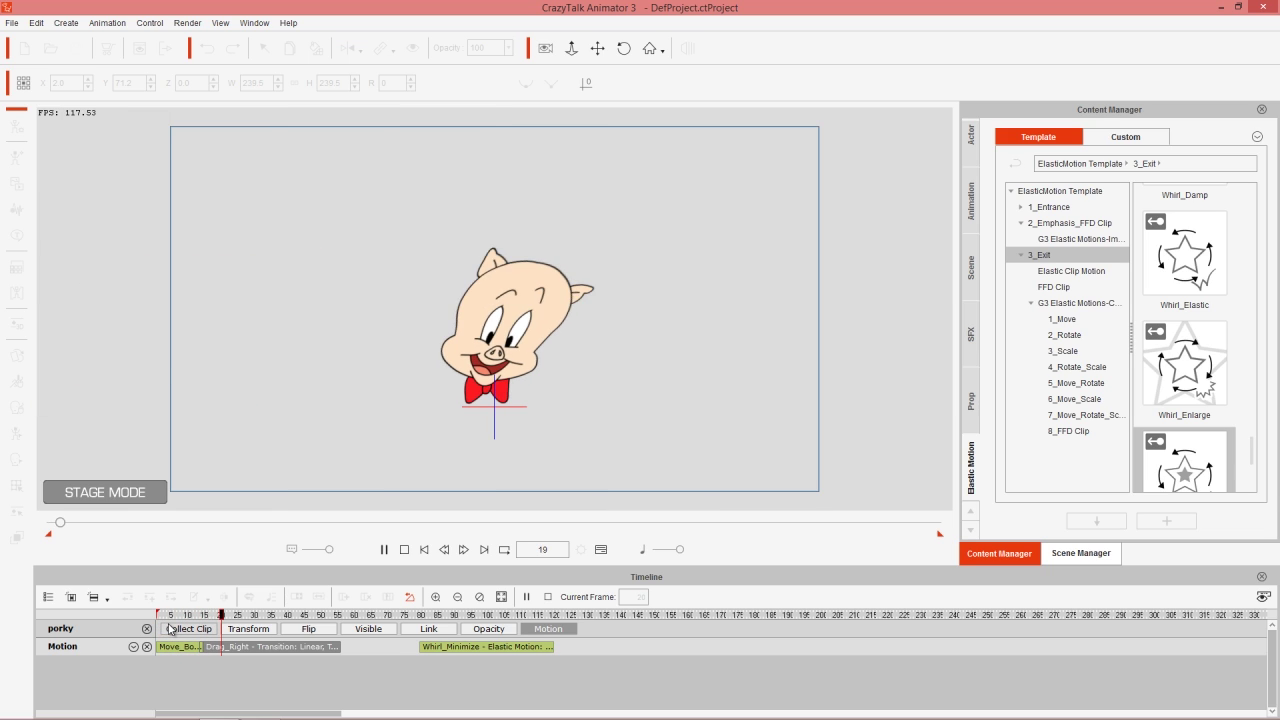
key("space")
Move the Whirl_Minimize clip earlier so it starts where the Drag_Right clip ends, and play the animation.
left_click_drag(509, 646, 138, 614)
key("space")
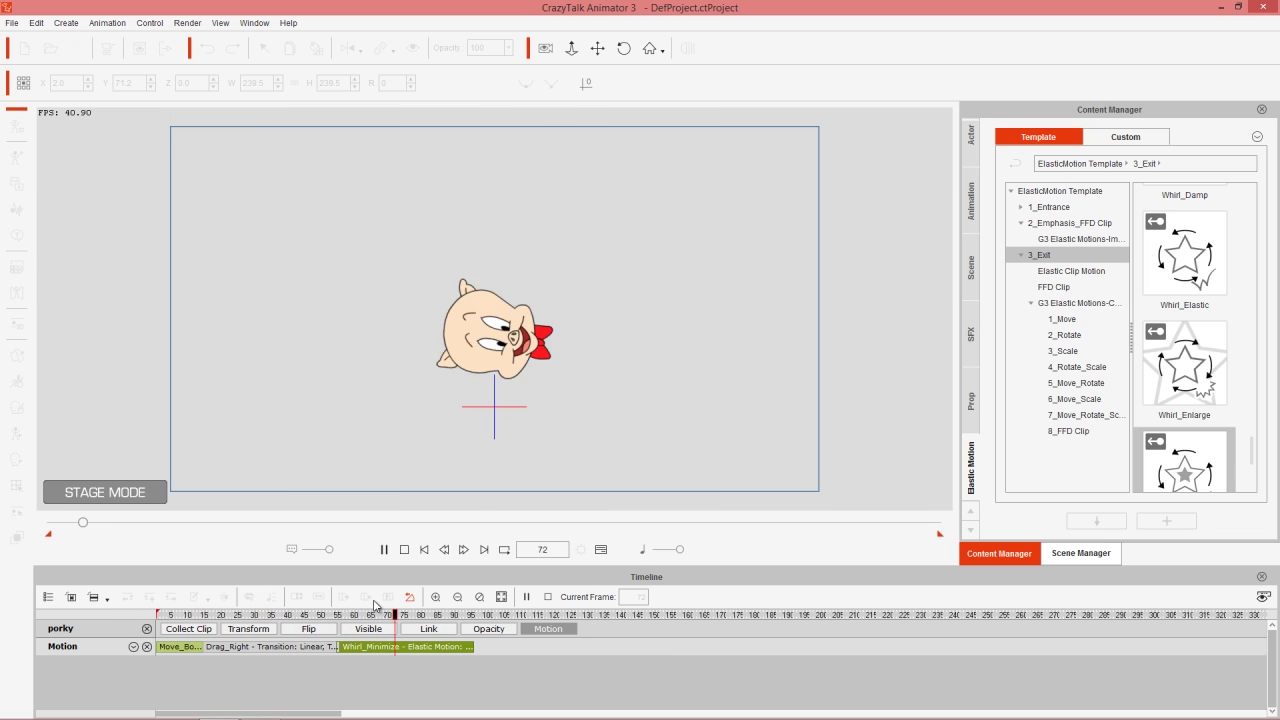
key("space")
left_click_drag(277, 618, 140, 622)
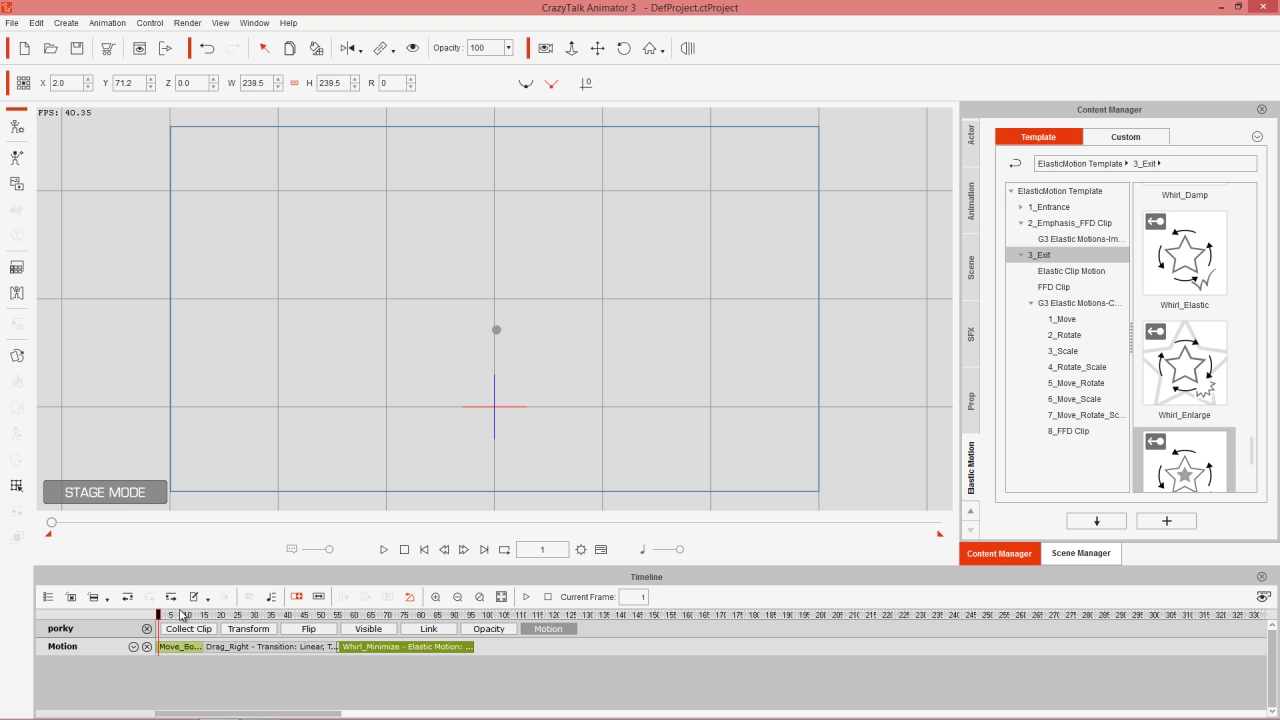
Open the Move_Bounce clip in the Elastic Motion Editor.
left_click(185, 616)
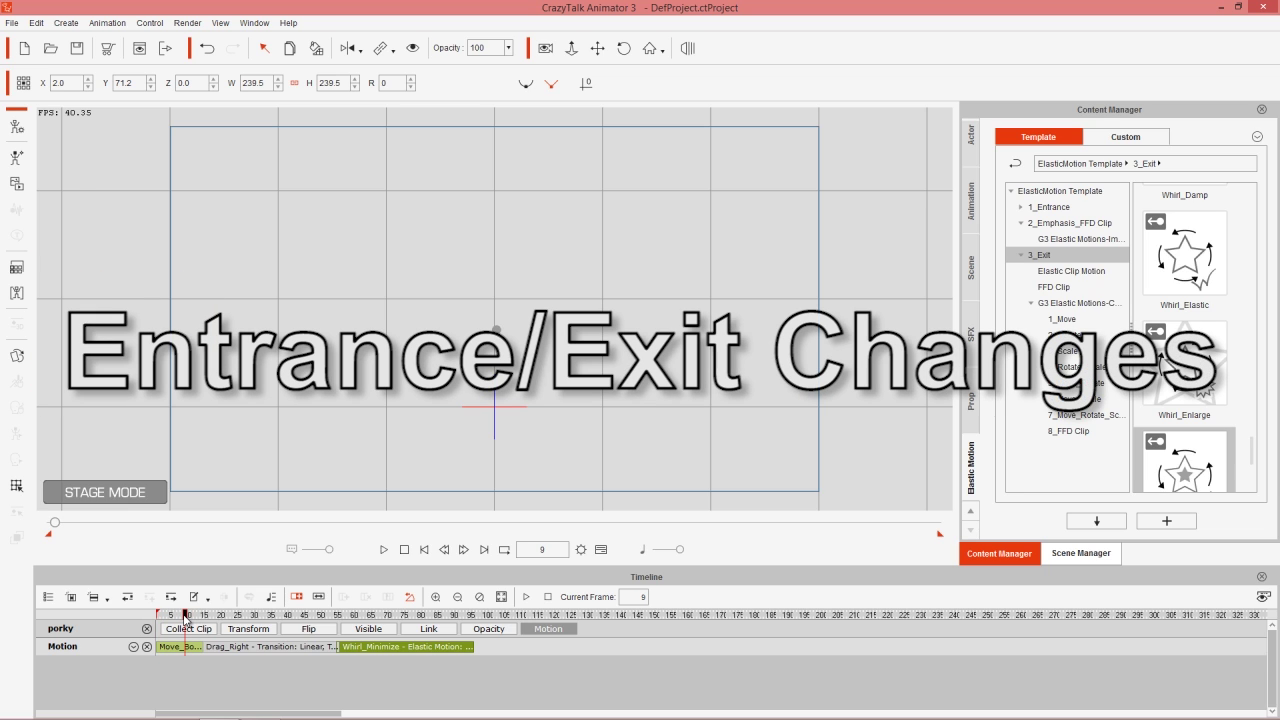
scroll(185, 620, "up", 2)
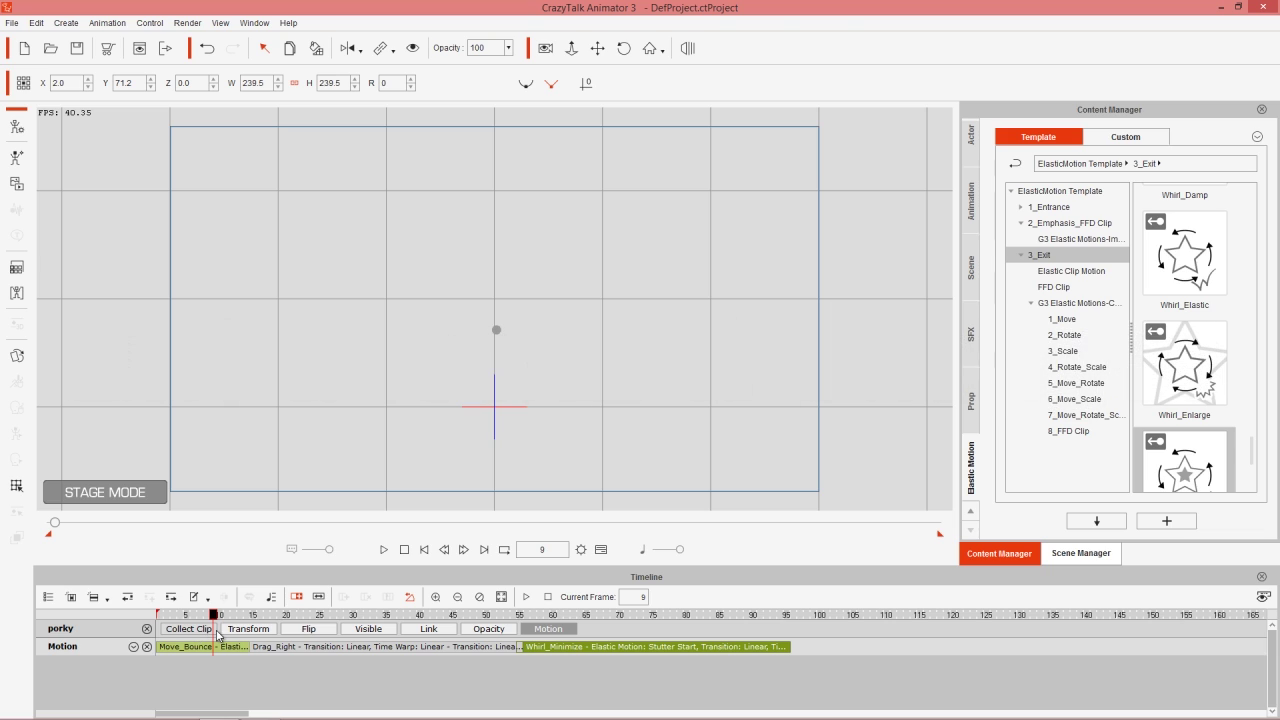
left_click(189, 615)
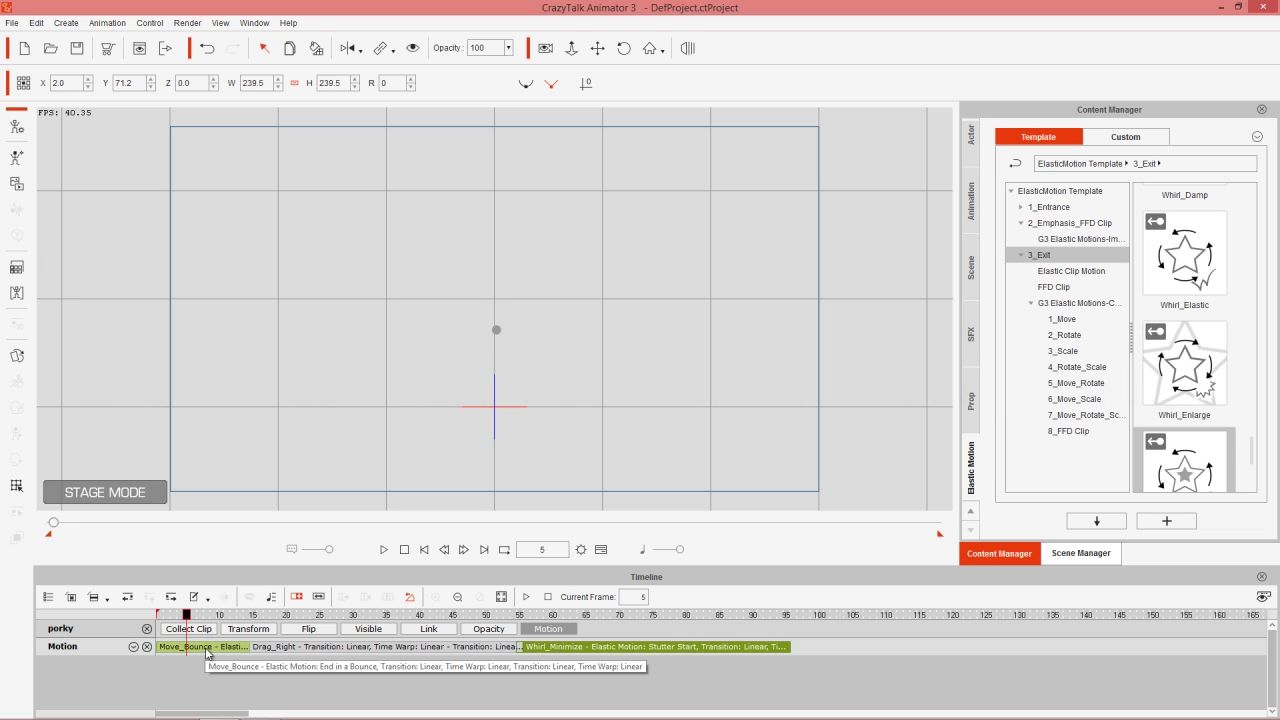
left_click(208, 650)
double_click(210, 650)
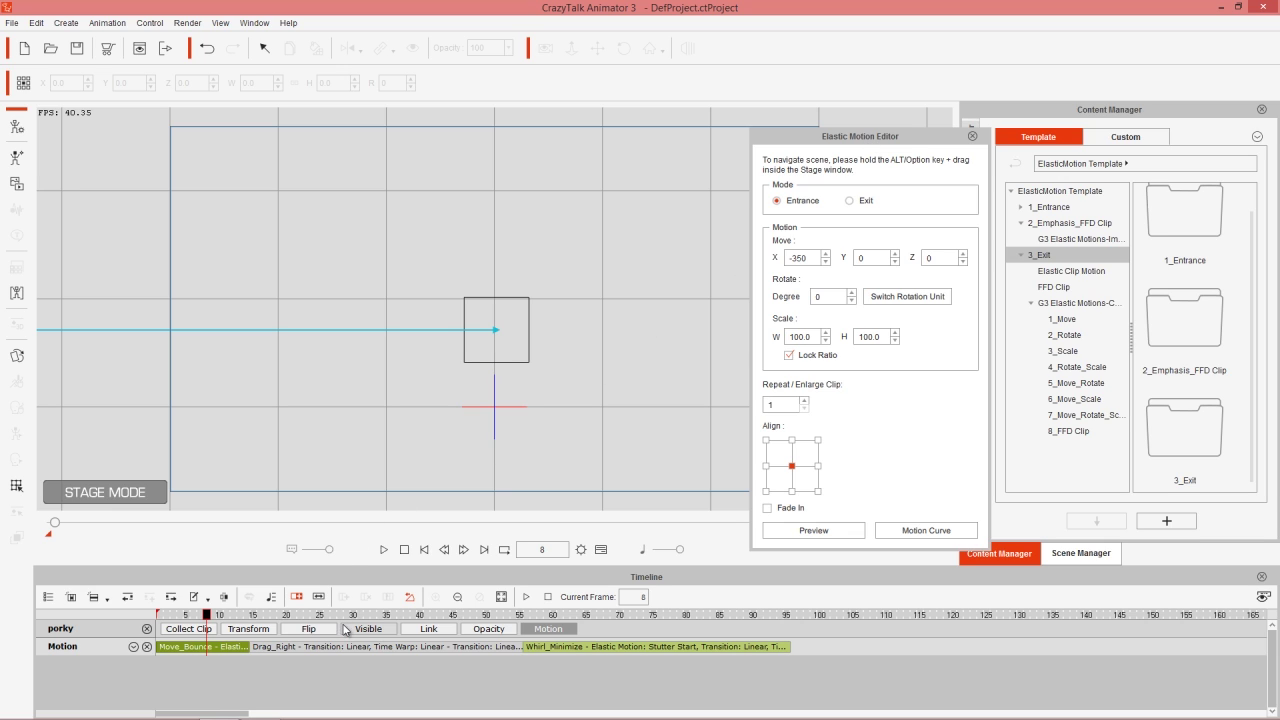
Scrub through the three motion clips with the Elastic Motion Editor open to examine their mode settings and the entrance path.
left_click_drag(234, 615, 393, 613)
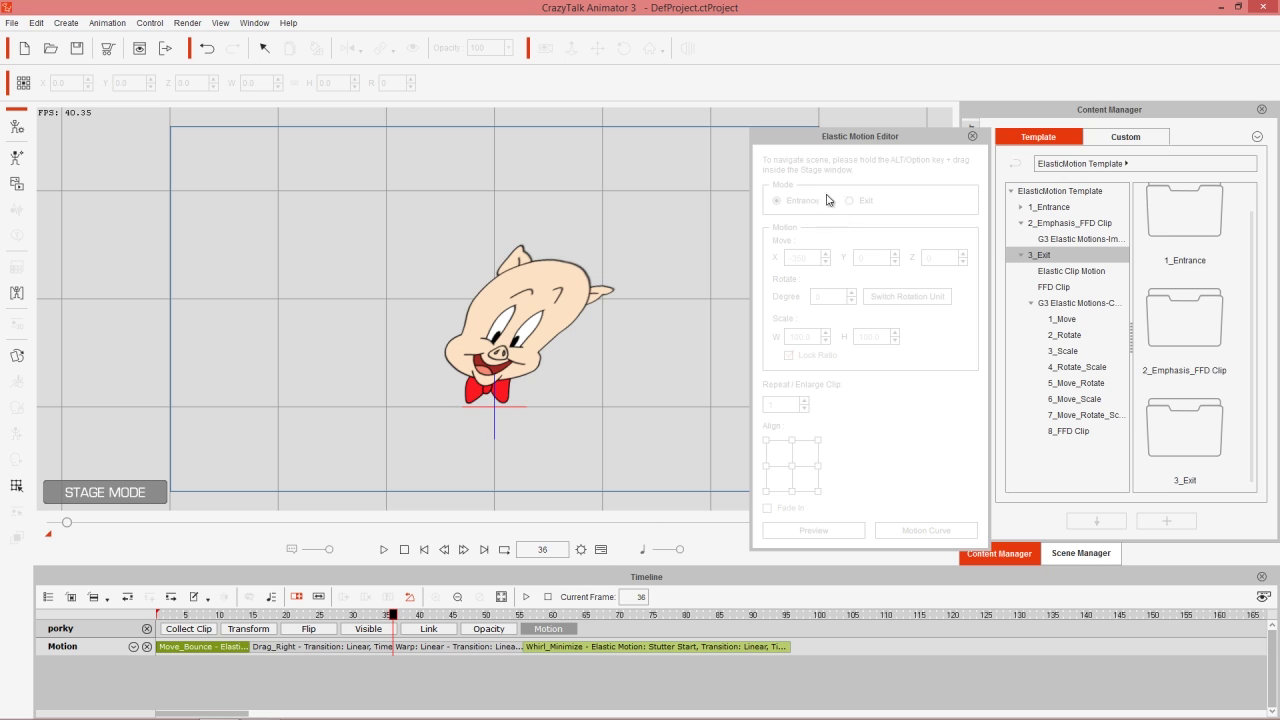
left_click_drag(485, 615, 642, 616)
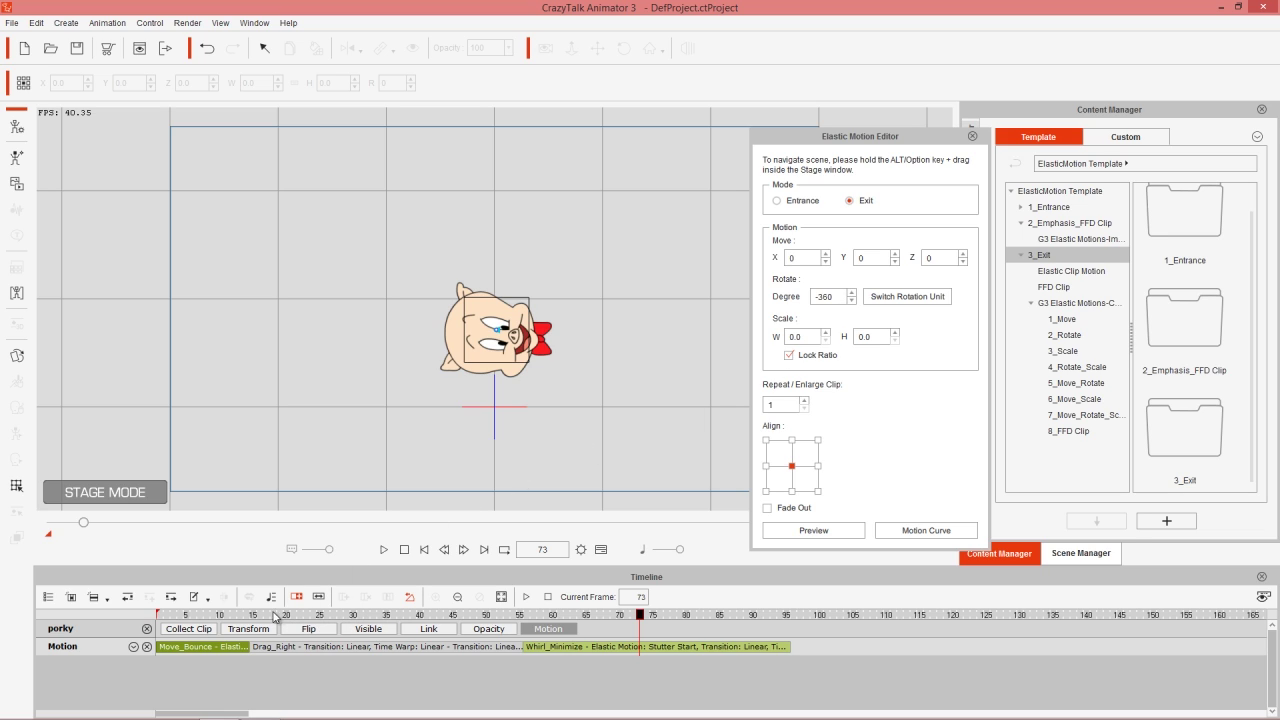
left_click_drag(196, 615, 146, 620)
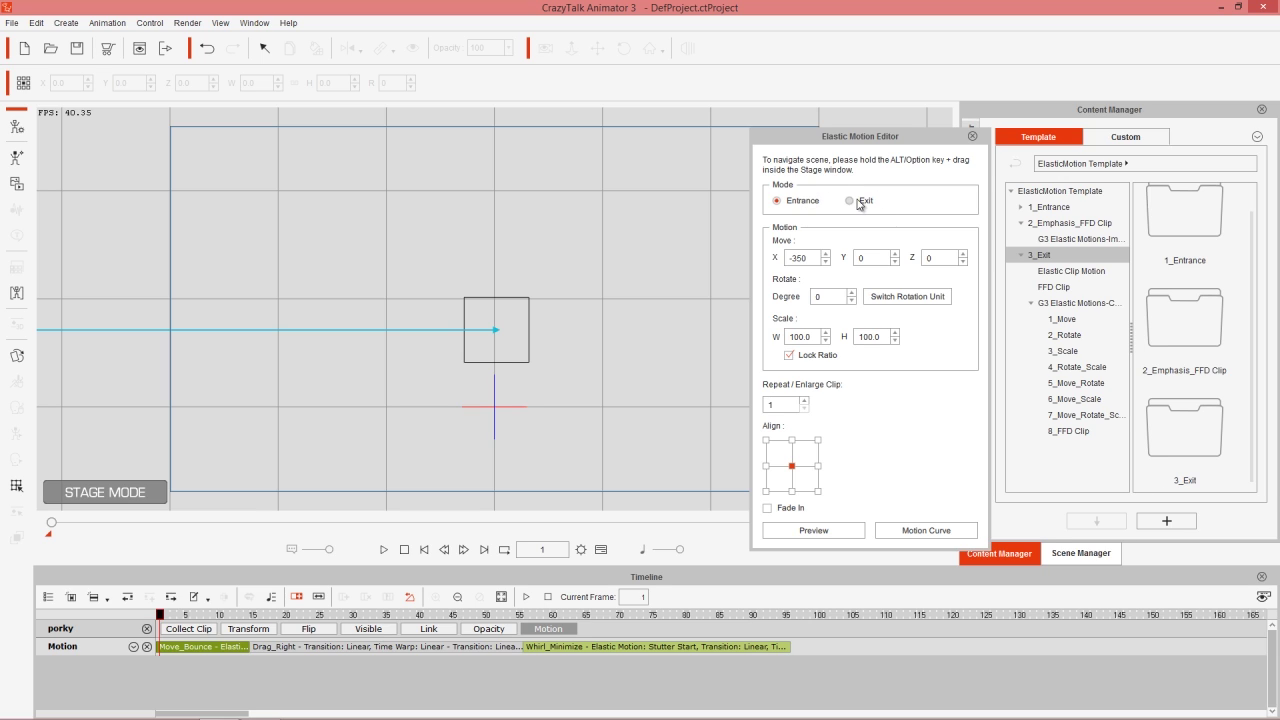
left_click_drag(380, 285, 251, 365)
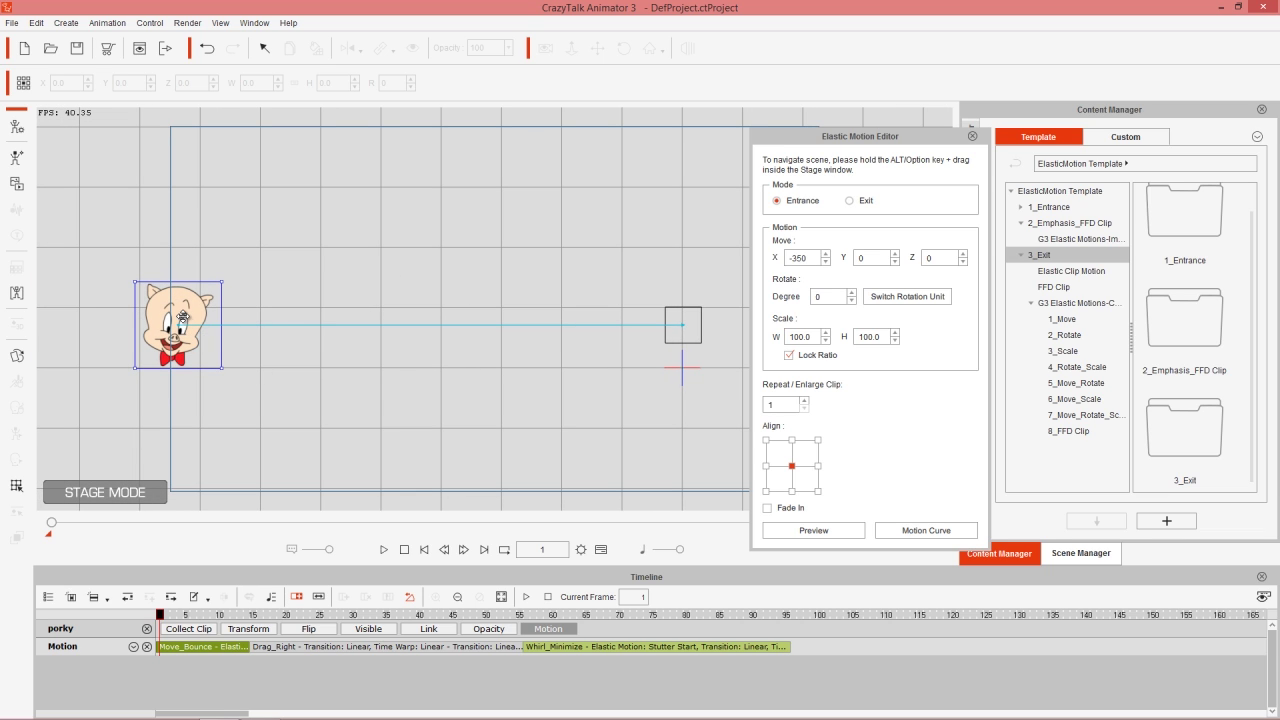
left_click_drag(205, 615, 165, 621)
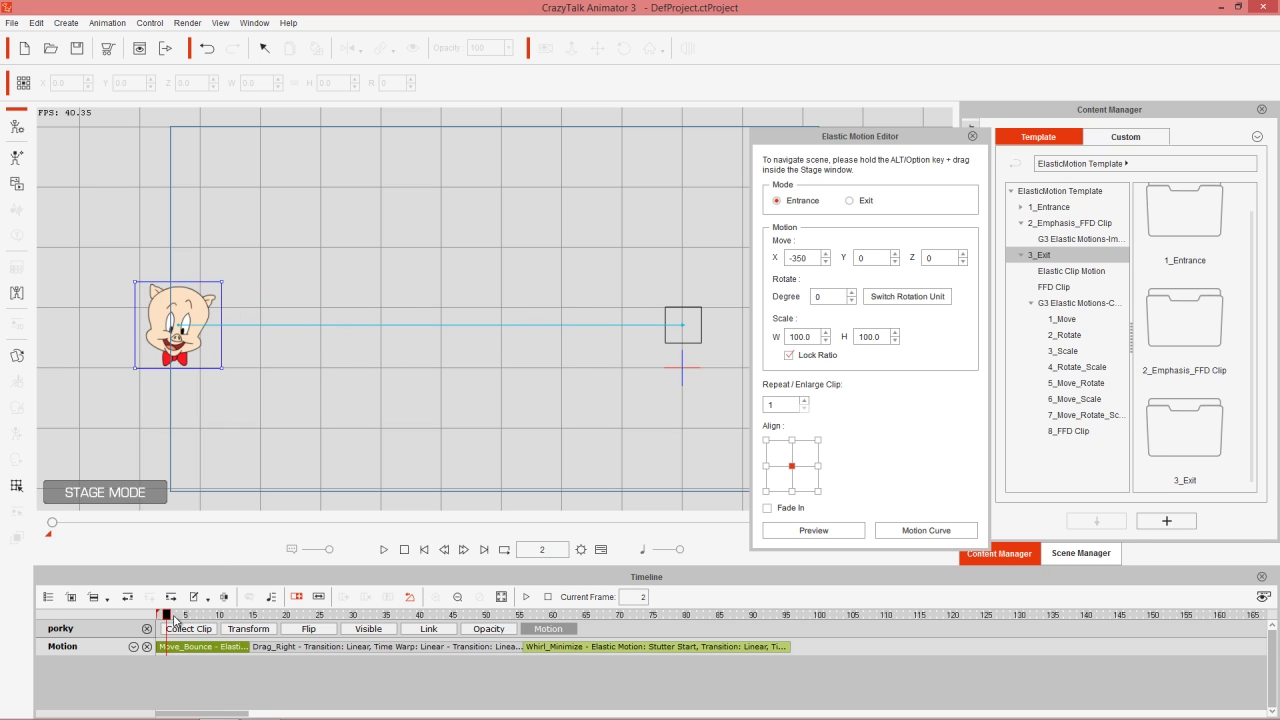
Switch the Move_Bounce clip's mode to Exit, scrub through its first frames and close the Elastic Motion Editor.
left_click(850, 201)
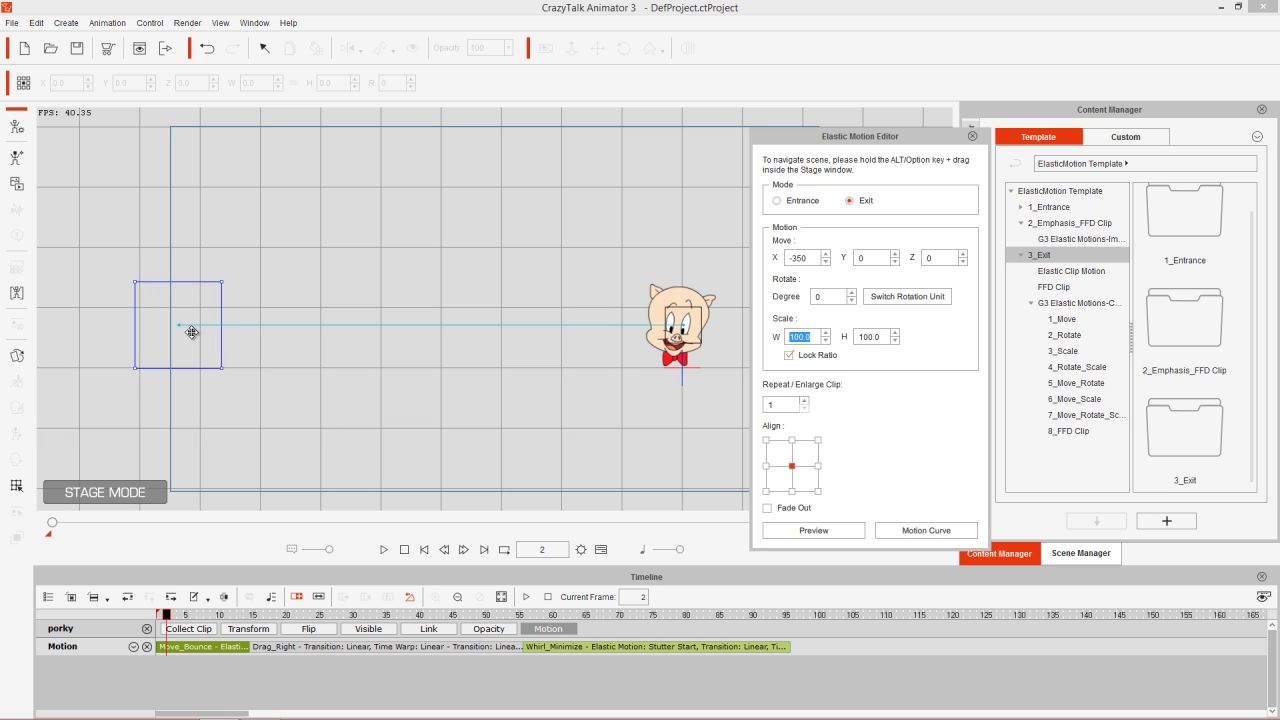
left_click_drag(186, 616, 158, 630)
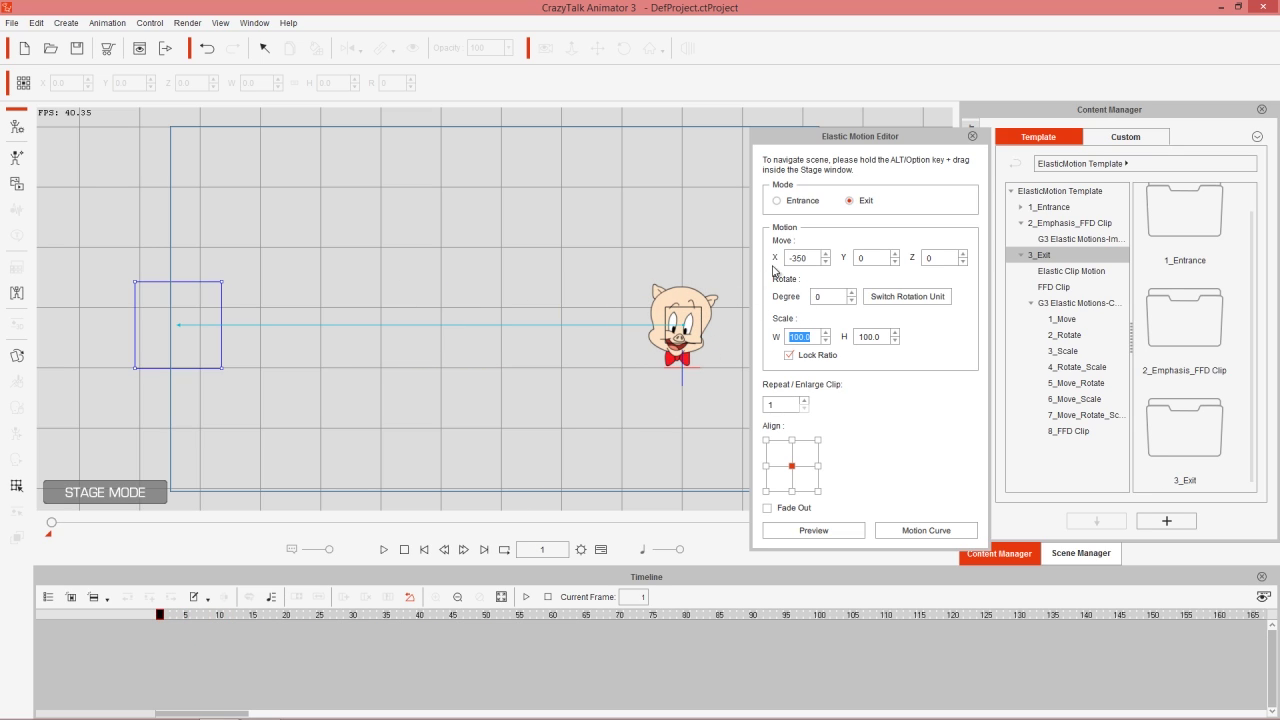
left_click(973, 136)
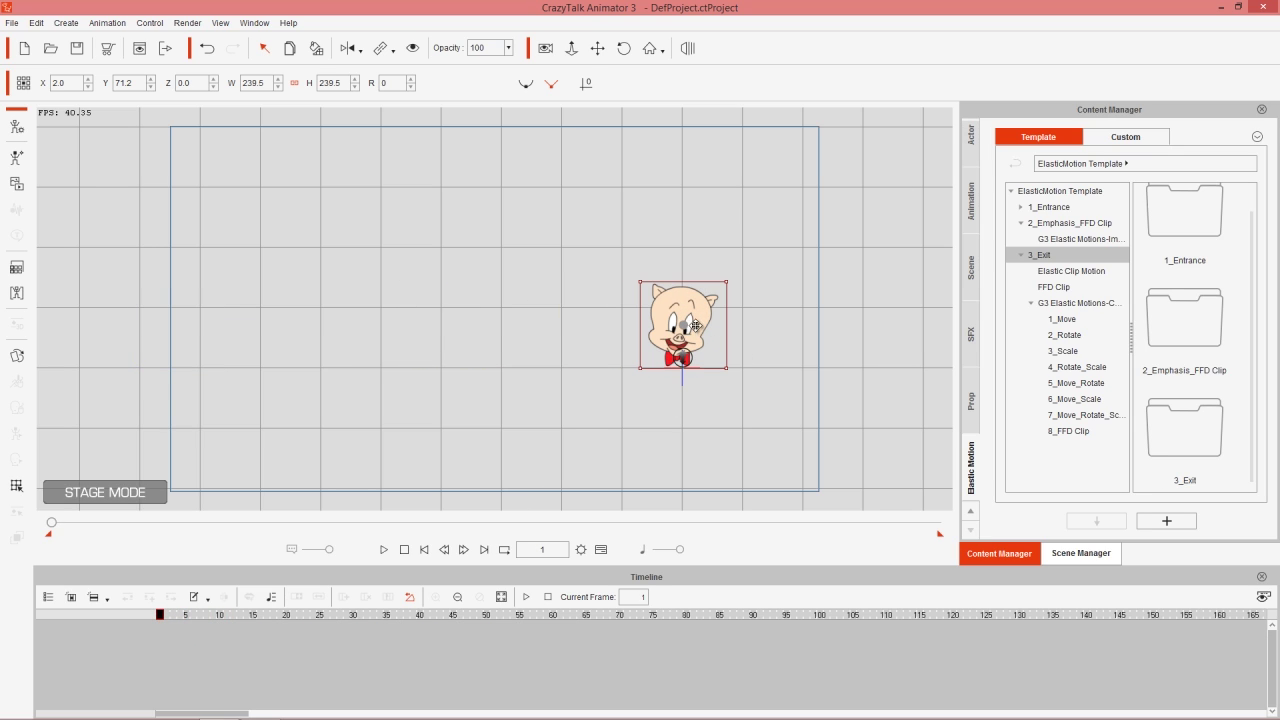
Reopen the Move_Bounce clip in the Elastic Motion Editor and set its mode back to Entrance.
left_click(547, 629)
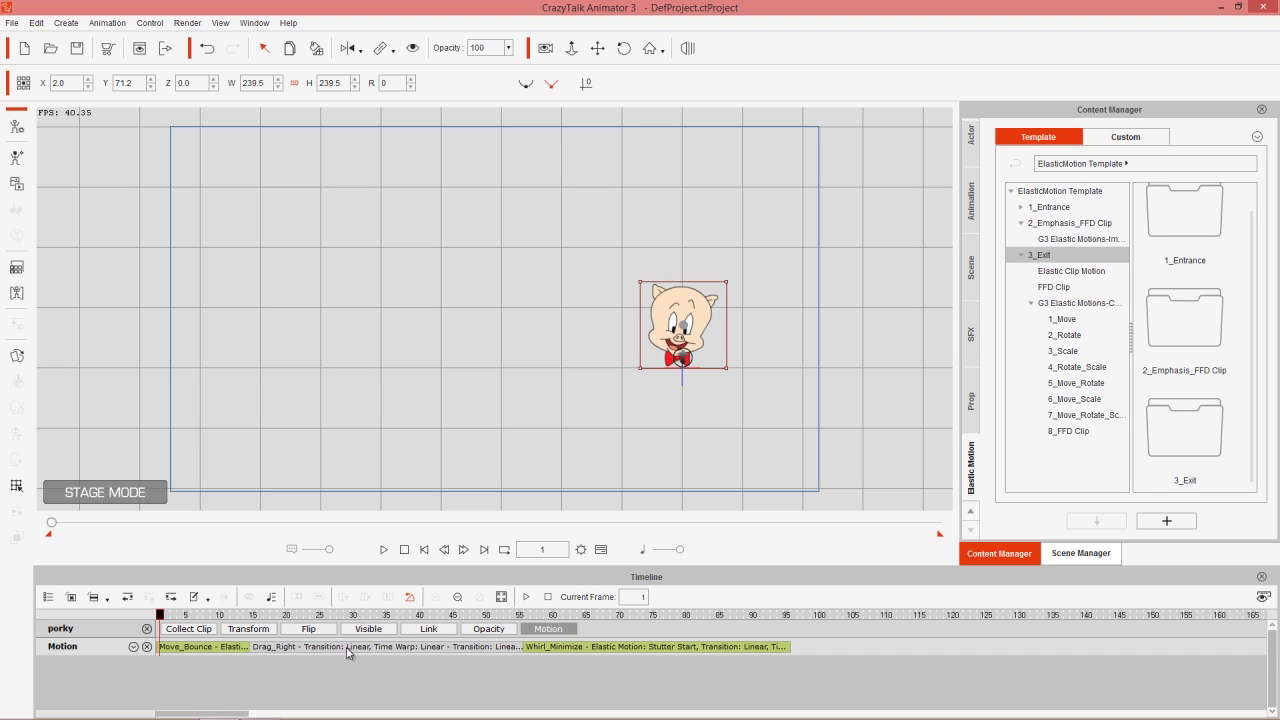
right_click(185, 650)
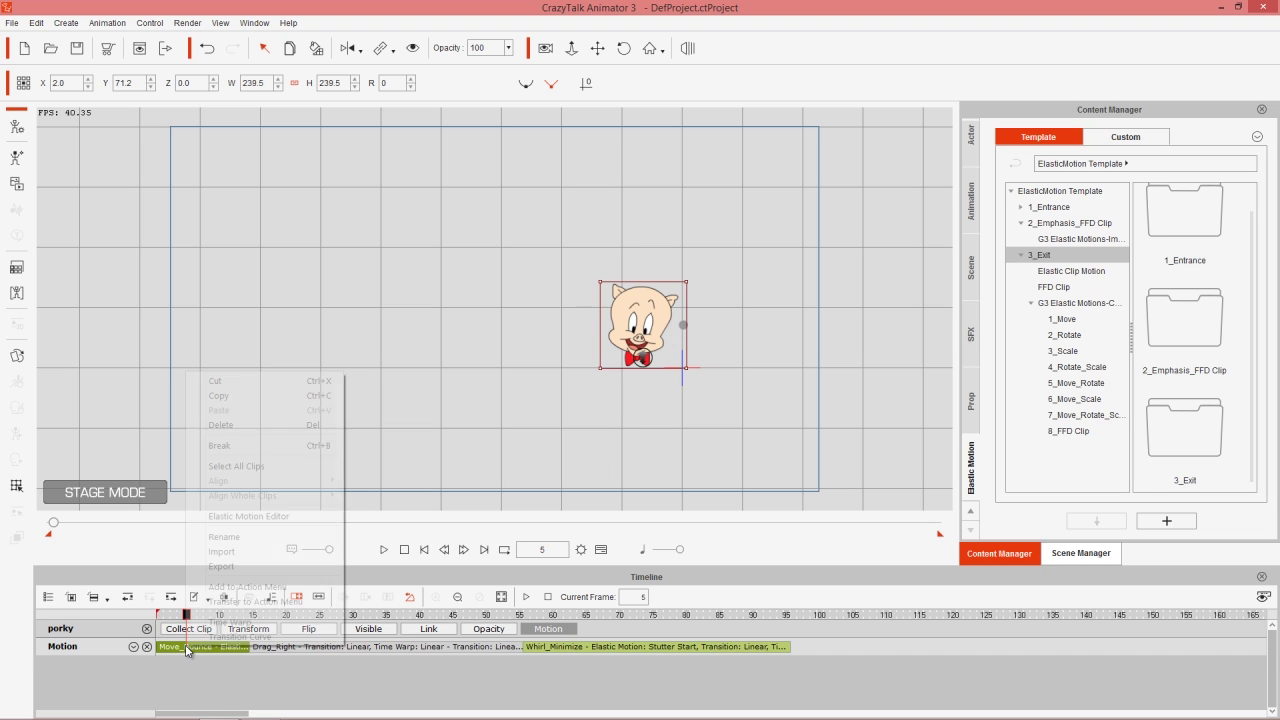
left_click(266, 515)
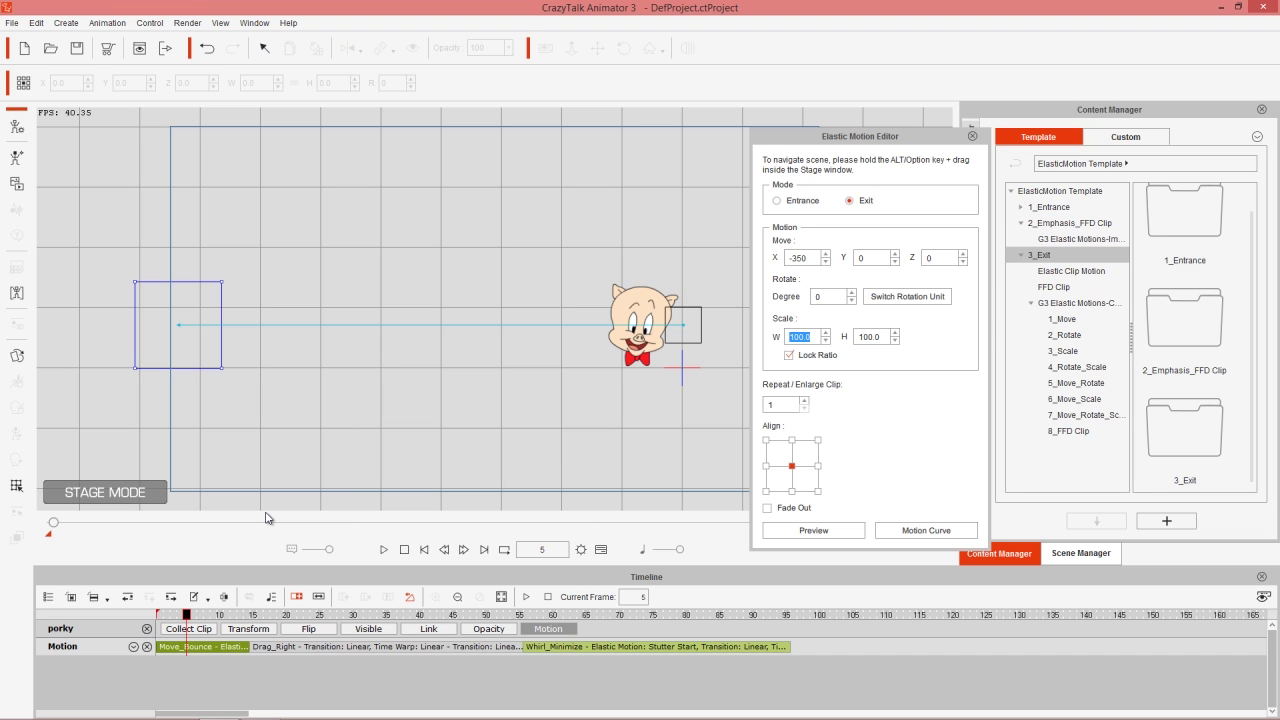
left_click(778, 201)
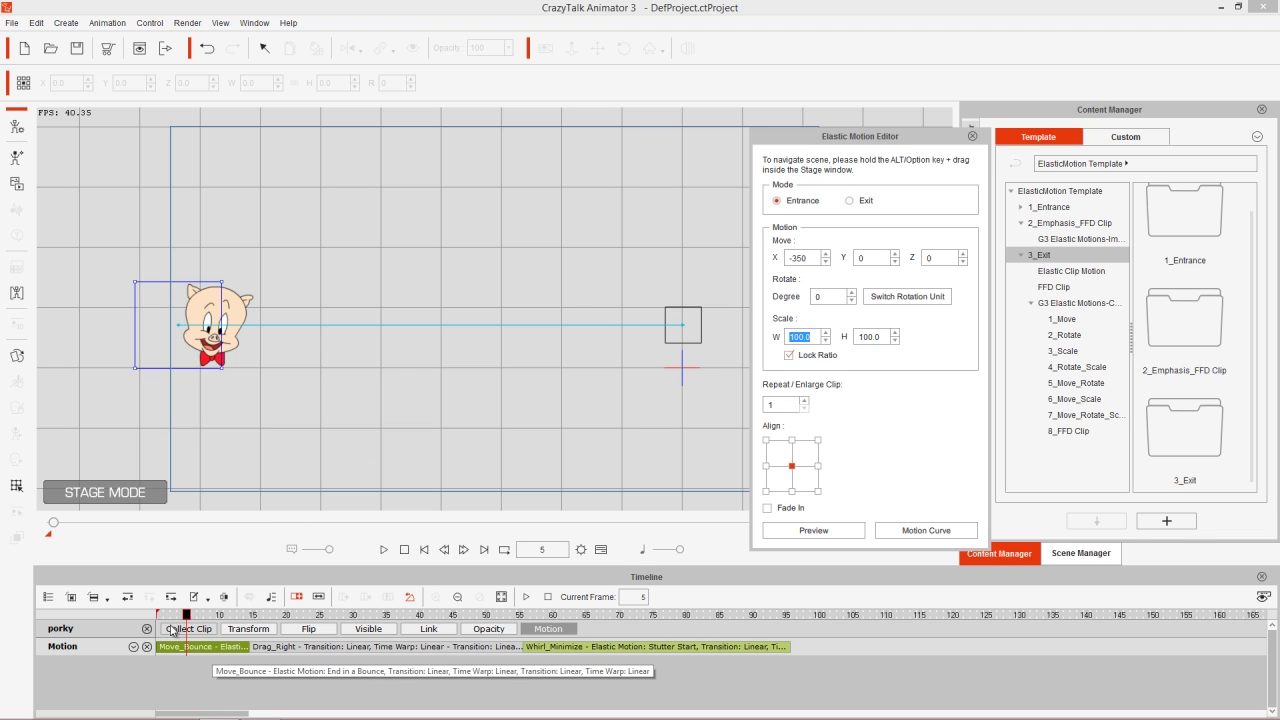
Try moving the pig's entrance start point above the stage to X -153, Y 171, and scrub through the motion.
left_click_drag(184, 615, 165, 628)
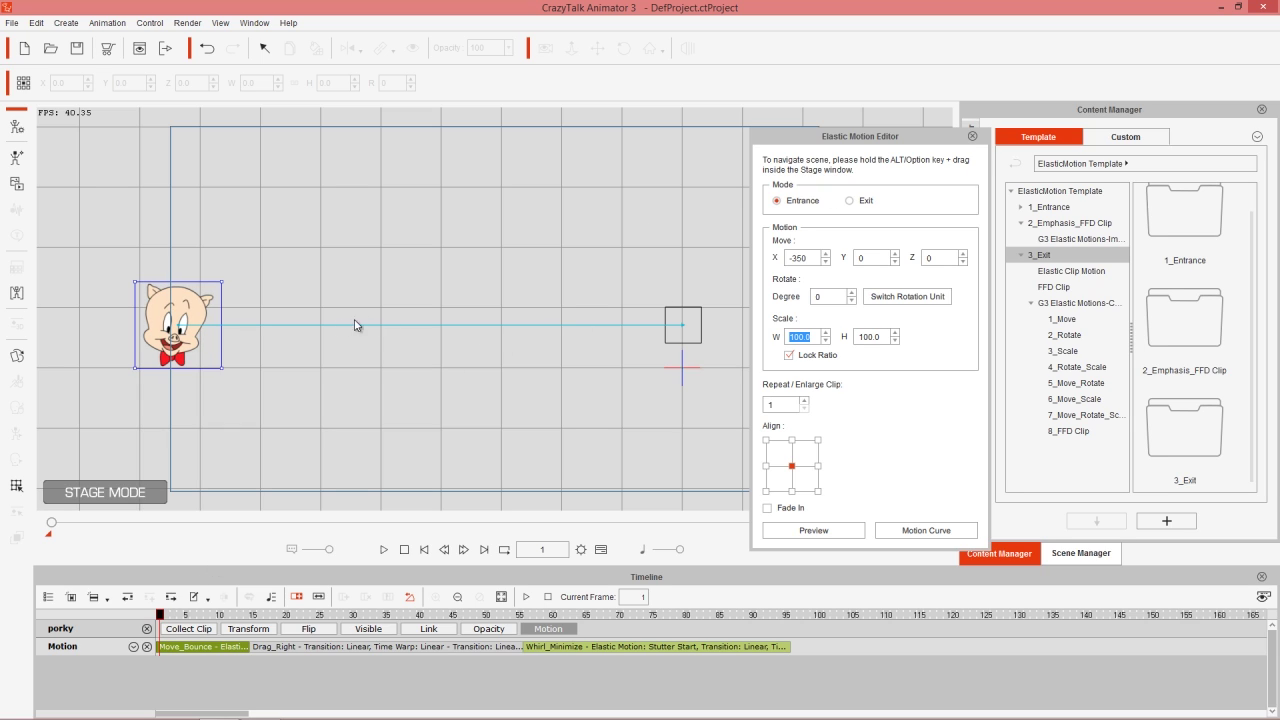
left_click_drag(189, 327, 464, 84)
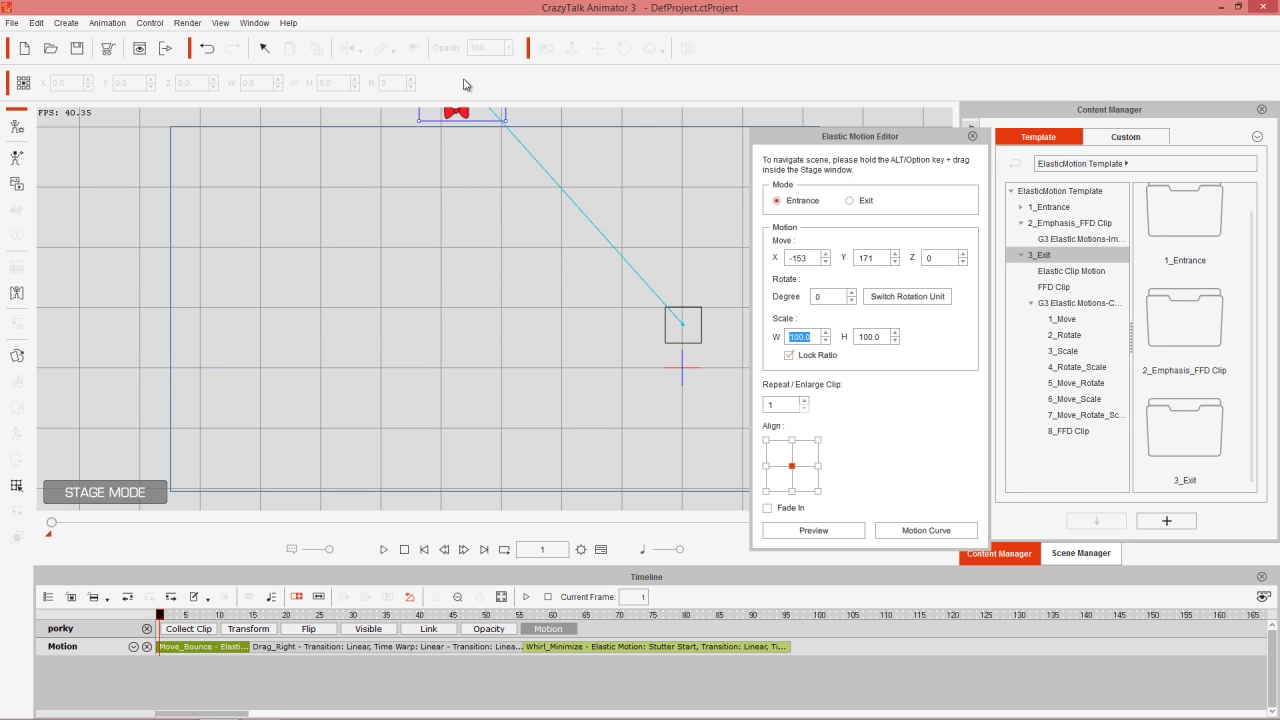
left_click_drag(668, 268, 529, 391)
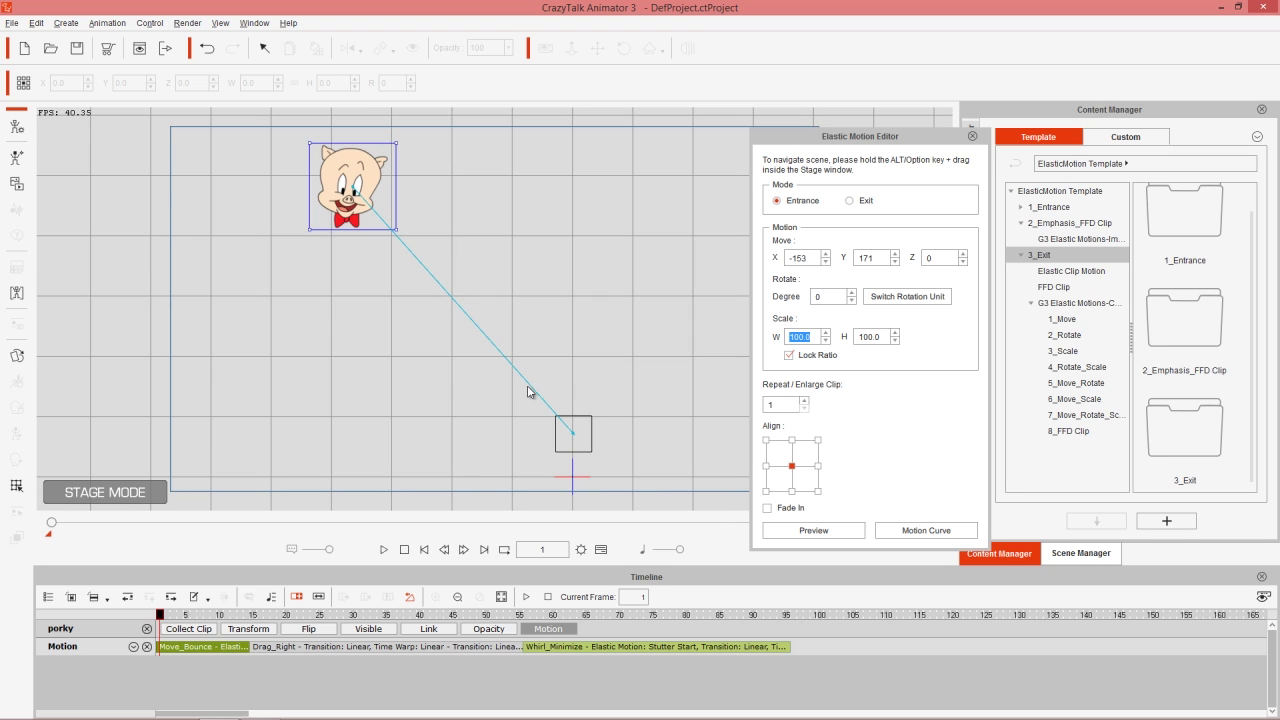
left_click_drag(162, 620, 132, 644)
Reposition the pig's entrance start point level with its end point, at X -251, Y 0.
left_click_drag(370, 169, 403, 390)
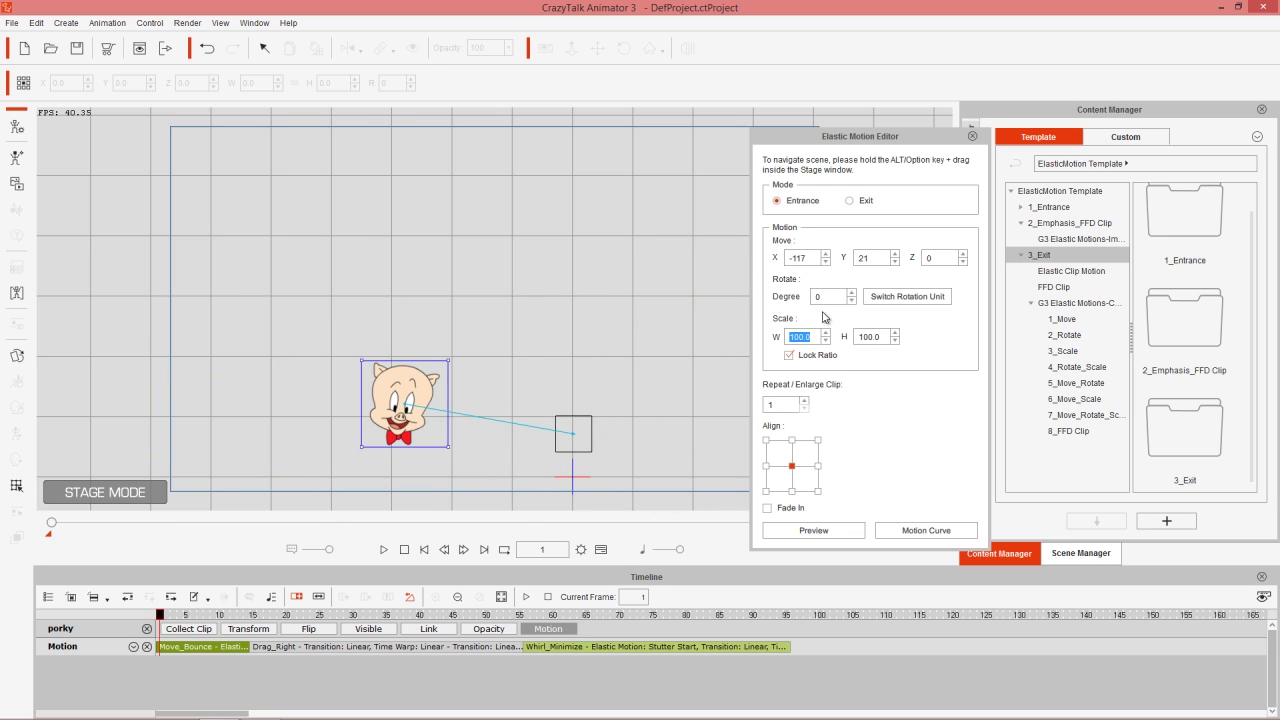
left_click_drag(429, 392, 233, 421)
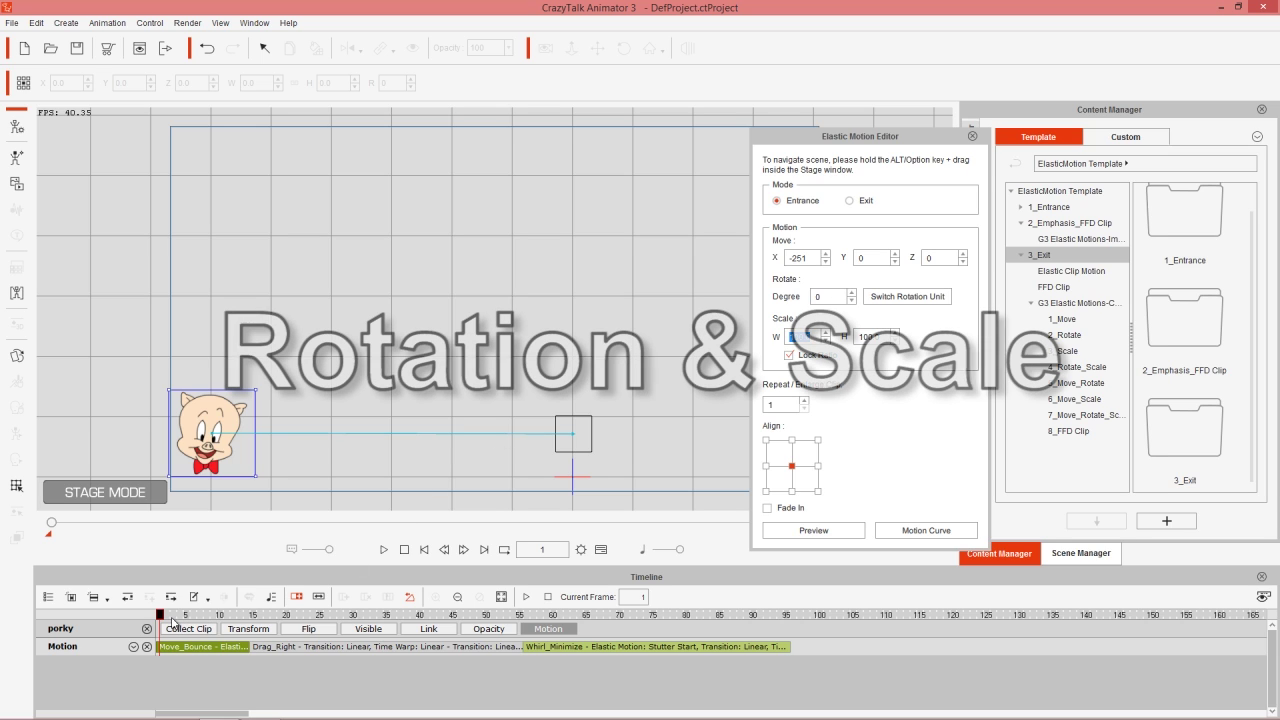
Try a 360-degree rotation on the Move_Bounce entrance and scrub through the motion from its first frame.
mouse_move(171, 621)
left_mouse_down()
mouse_move(218, 621)
mouse_move(160, 622)
left_mouse_up()
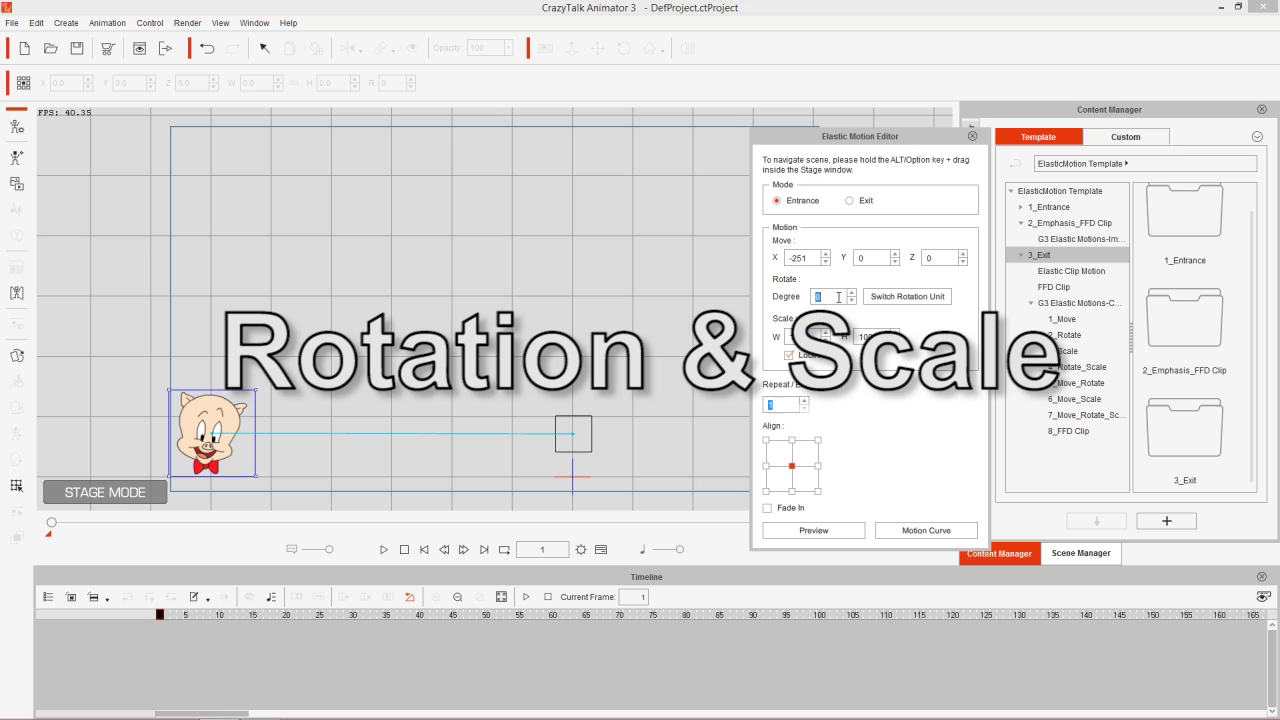
key("Tab")
key("Tab")
key("Tab")
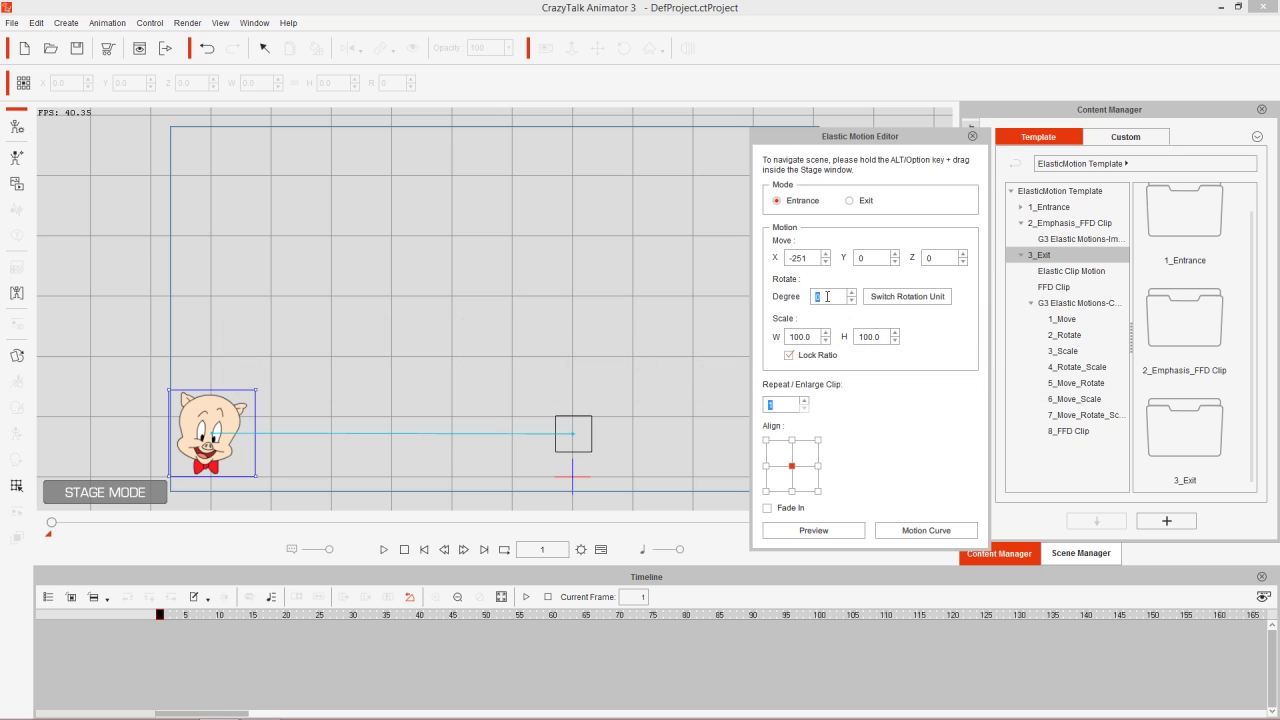
type("360")
mouse_move(159, 615)
left_mouse_down()
mouse_move(270, 617)
mouse_move(160, 621)
left_mouse_up()
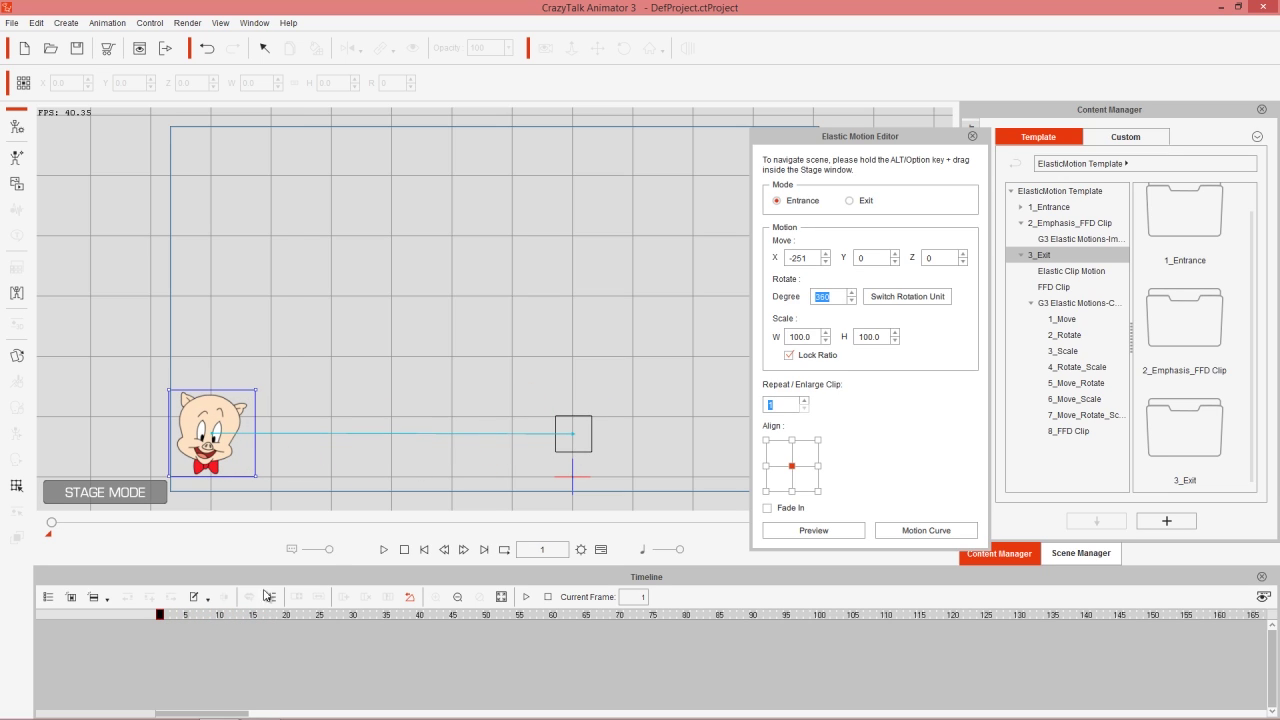
Switch the rotation unit to turns, try 3 turns for the entrance and scrub through it.
left_click(908, 297)
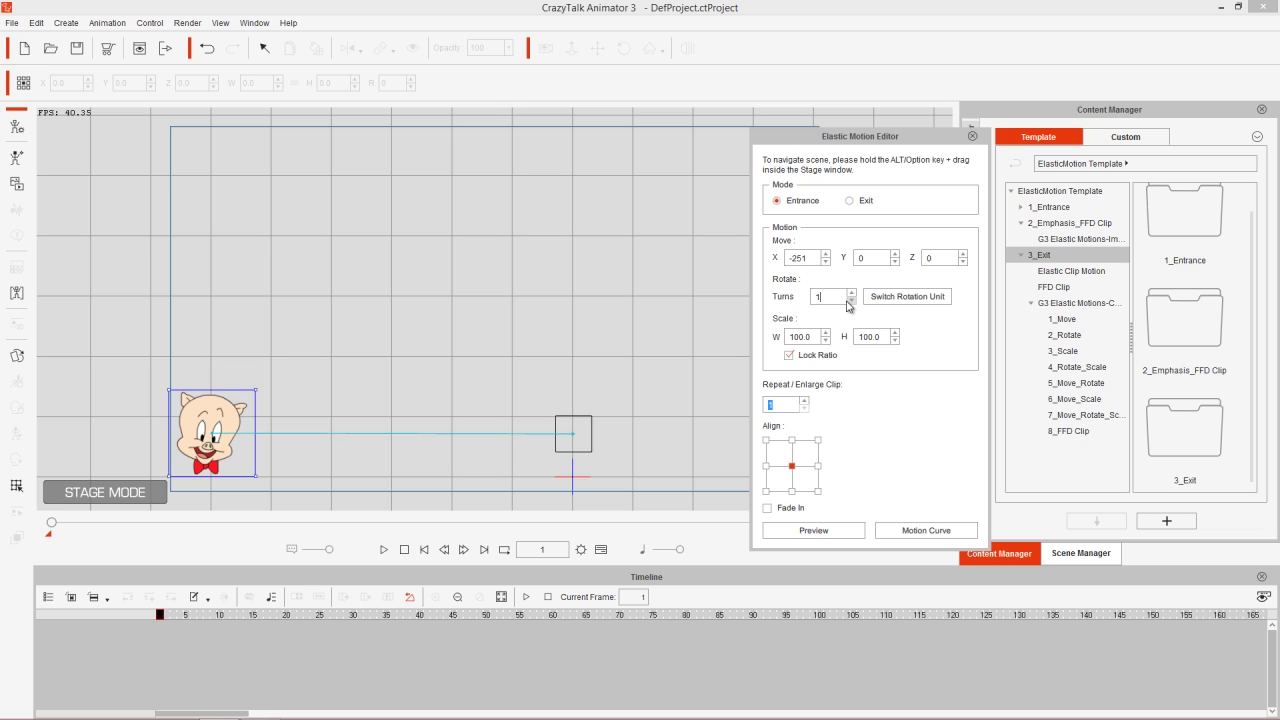
key("Return")
left_click_drag(841, 297, 793, 302)
left_click_drag(174, 616, 141, 627)
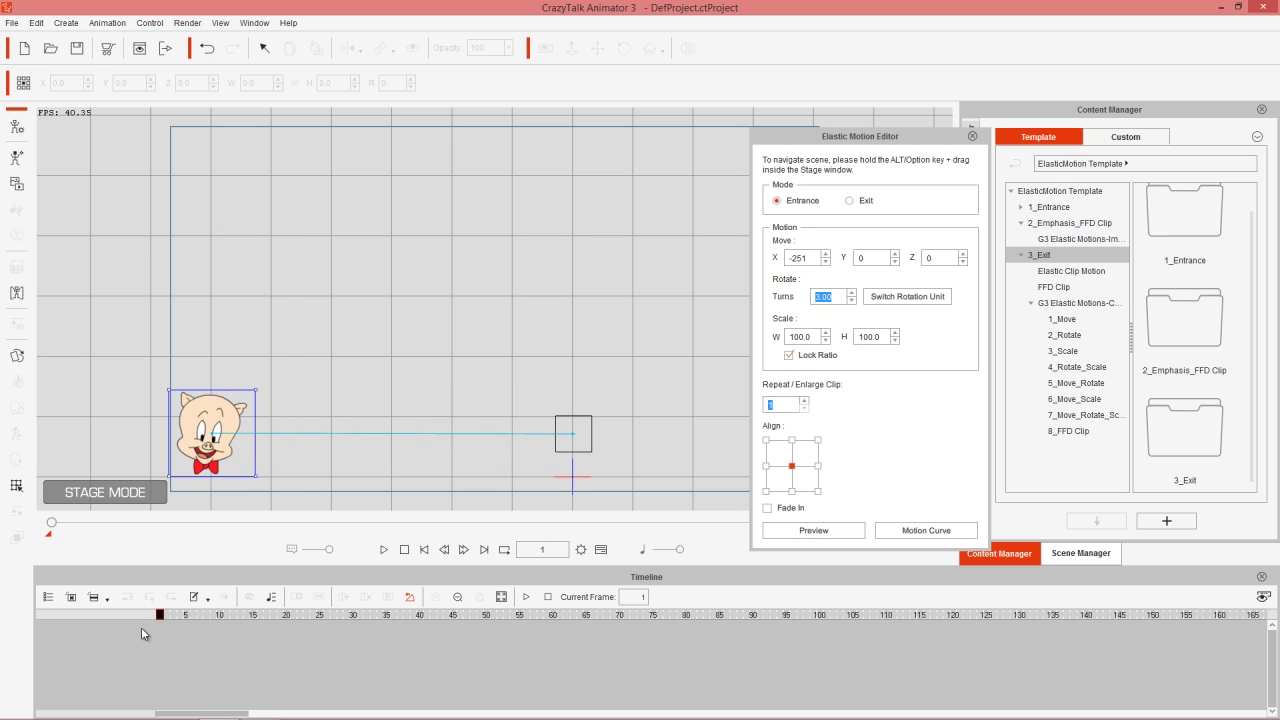
Set the entrance rotation back to 0 turns and scrub the first frames.
left_click(838, 299)
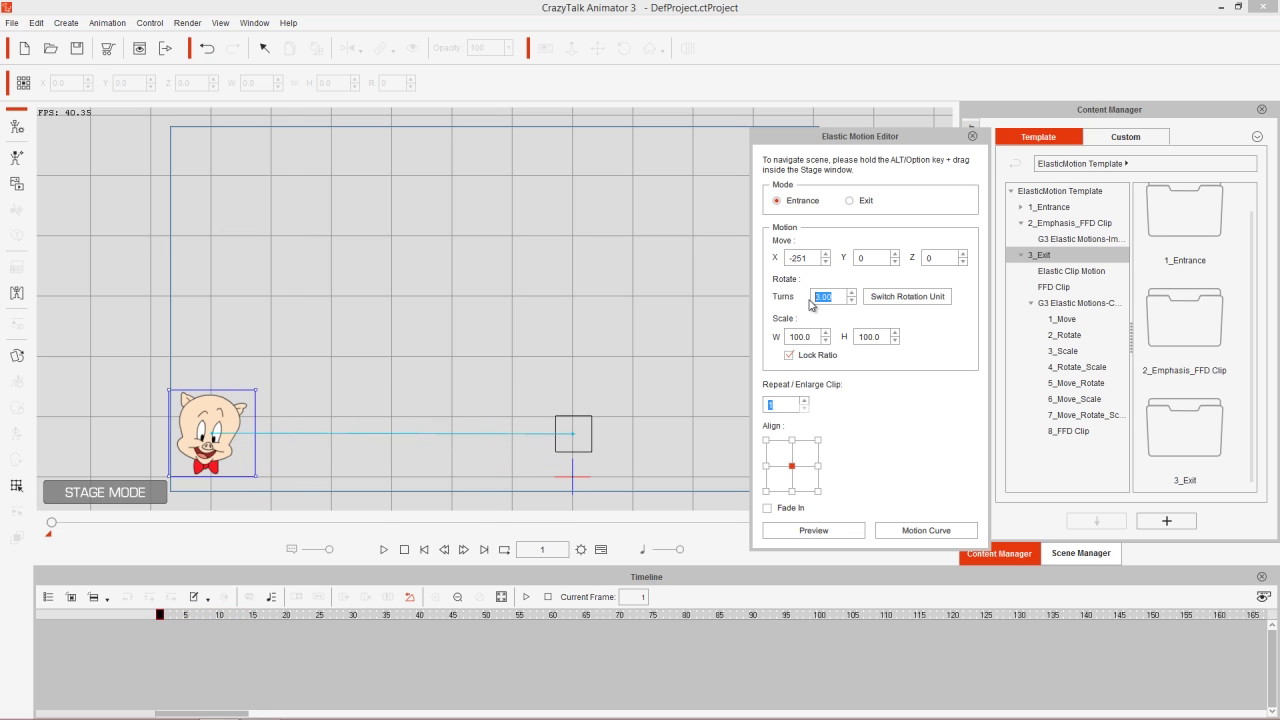
type("0")
mouse_move(189, 617)
left_mouse_down()
mouse_move(176, 616)
mouse_move(246, 616)
mouse_move(174, 614)
left_mouse_up()
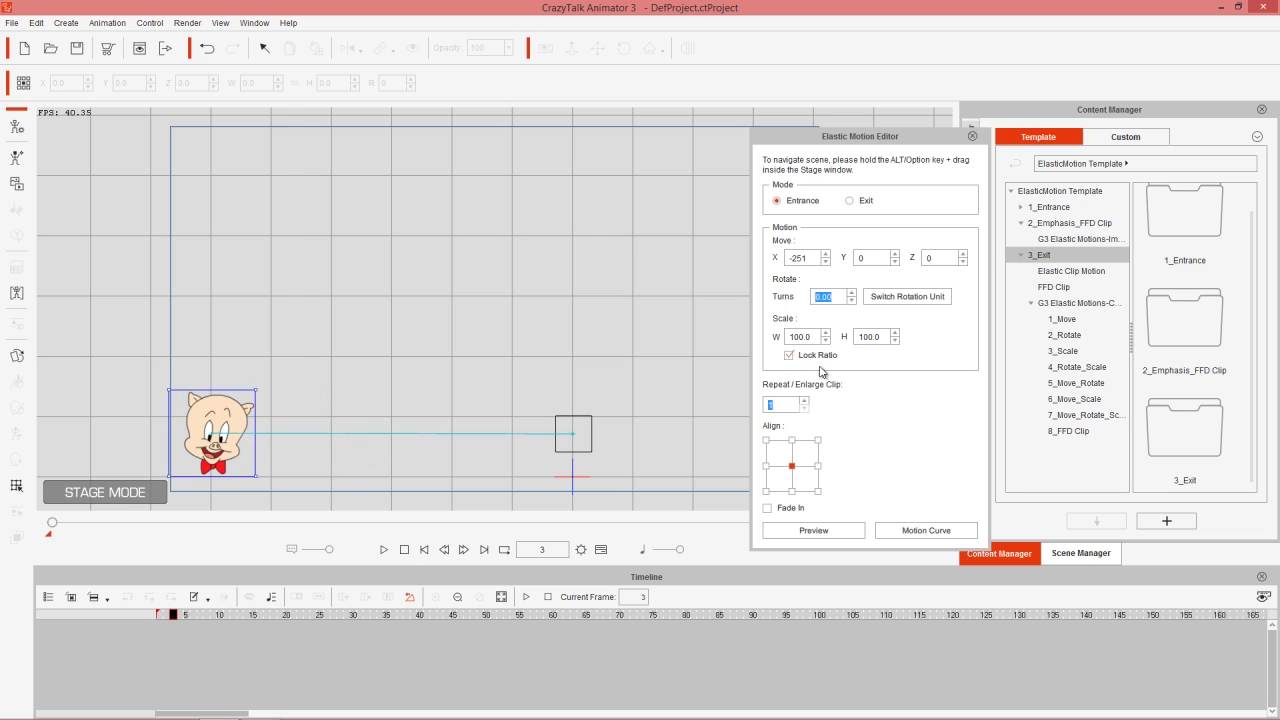
Set the entrance's scale width and height to 0 with the ratio locked, scrub through the motion and close the Elastic Motion Editor.
left_click(817, 356)
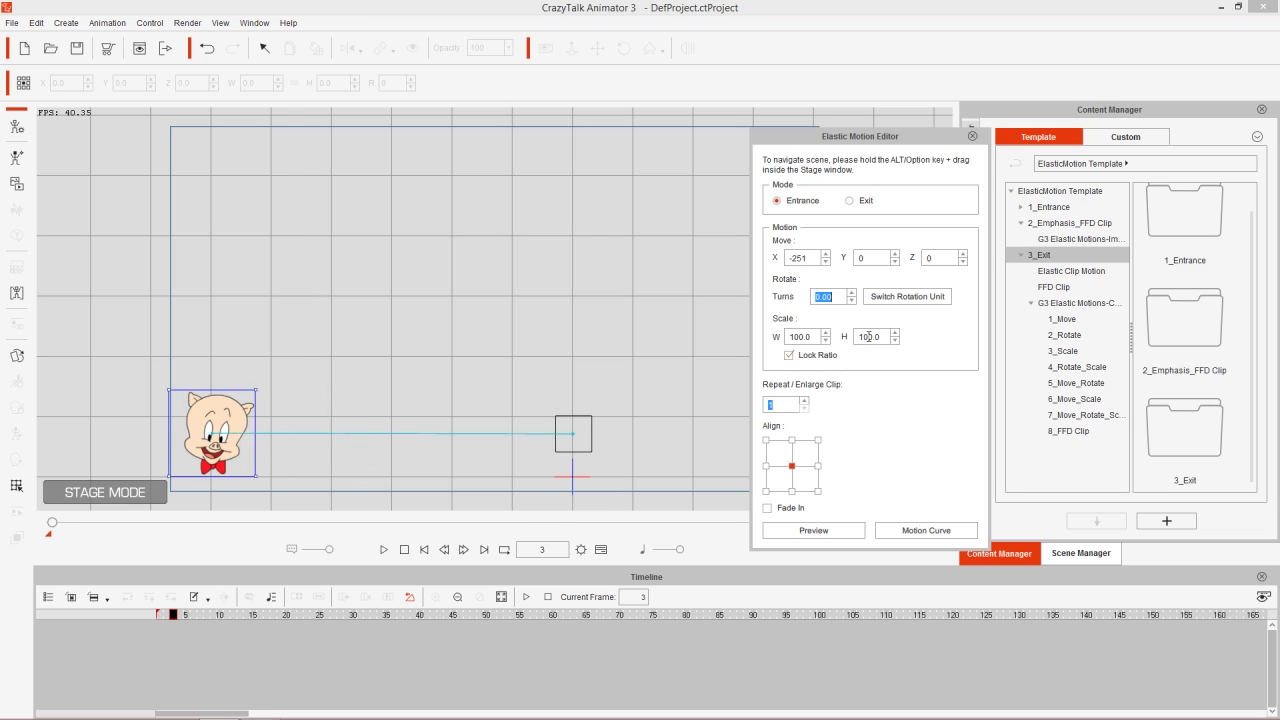
left_click(808, 337)
type("0")
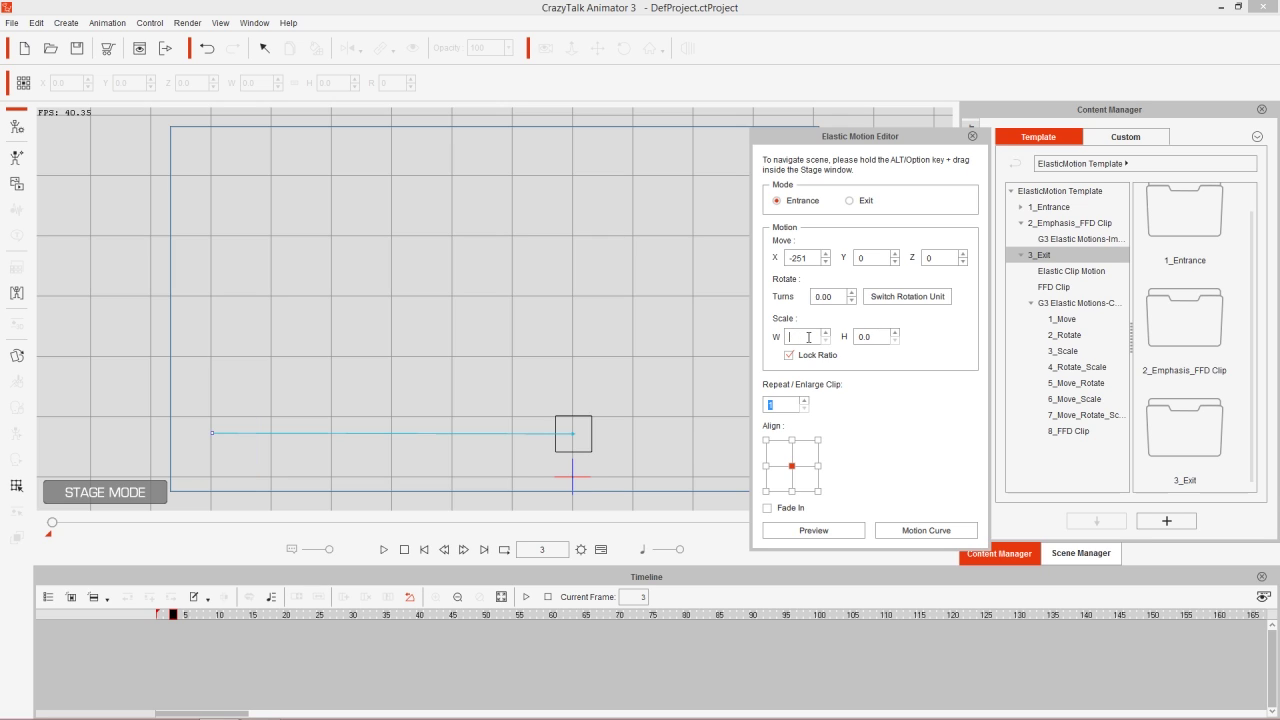
left_click_drag(183, 621, 232, 615)
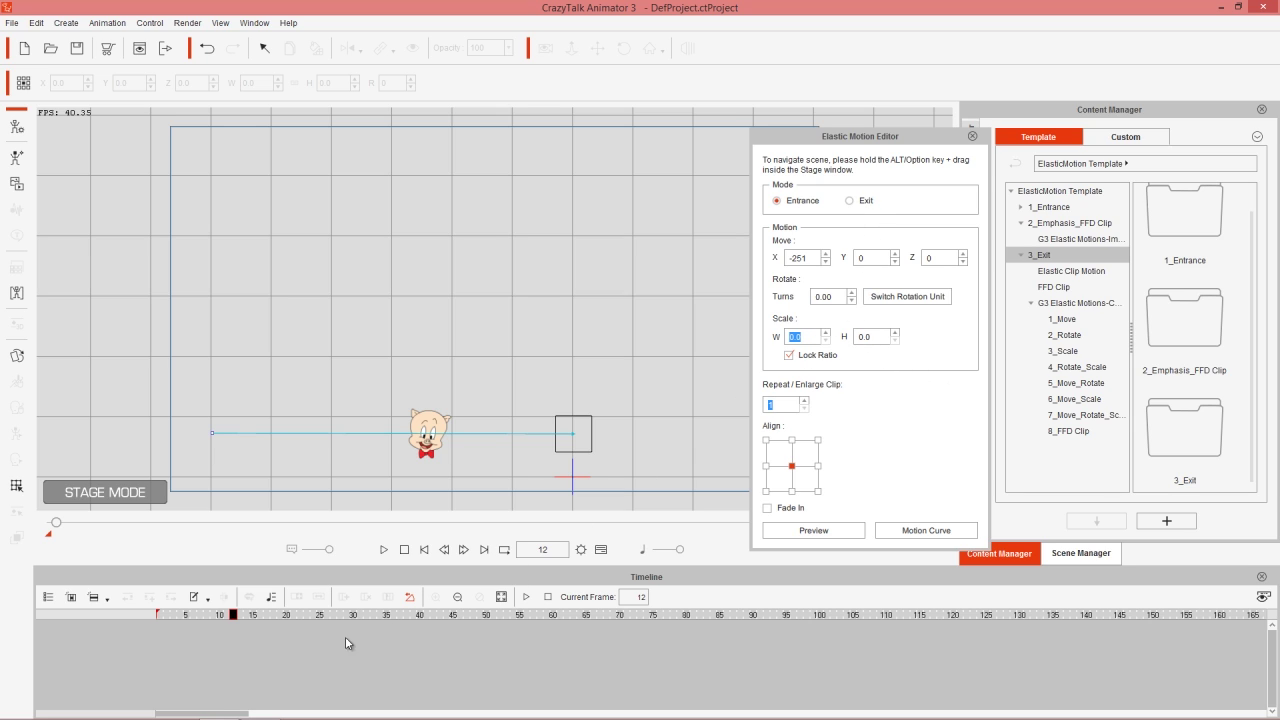
left_click_drag(209, 612, 242, 615)
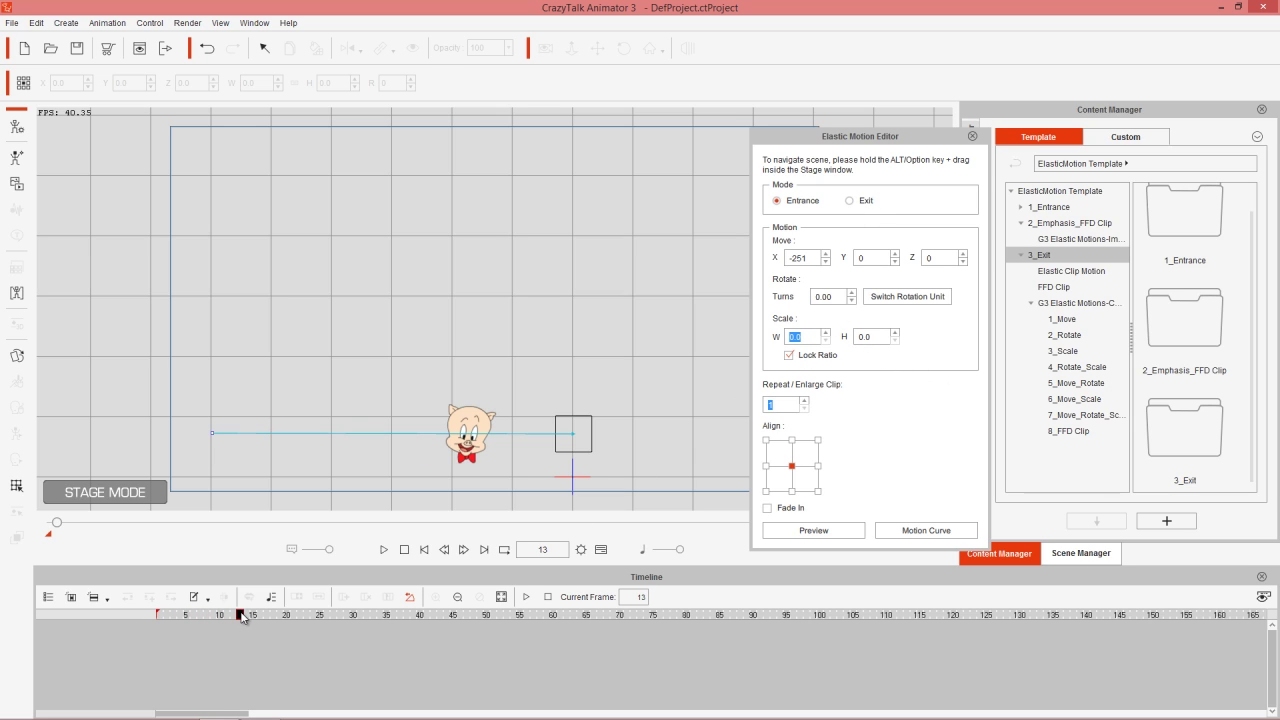
left_click(972, 136)
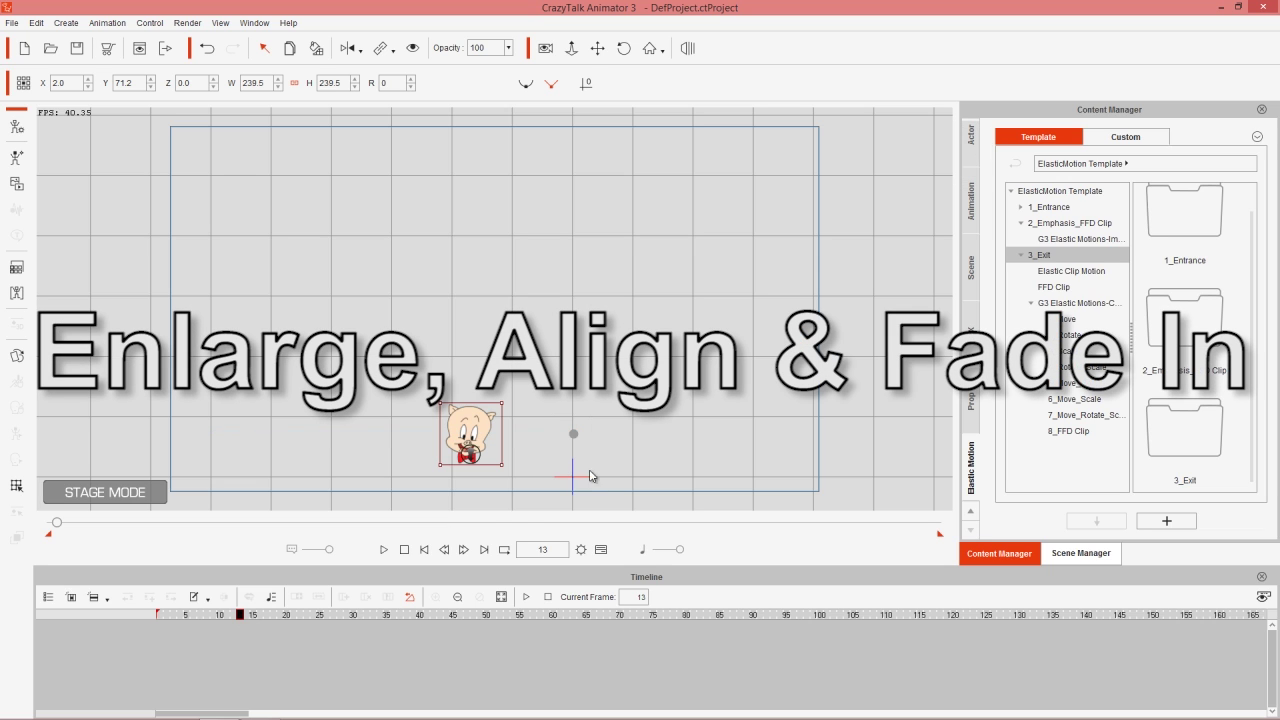
Select the pig, show its Motion track and reopen the Move_Bounce clip in the Elastic Motion Editor.
left_click(466, 437)
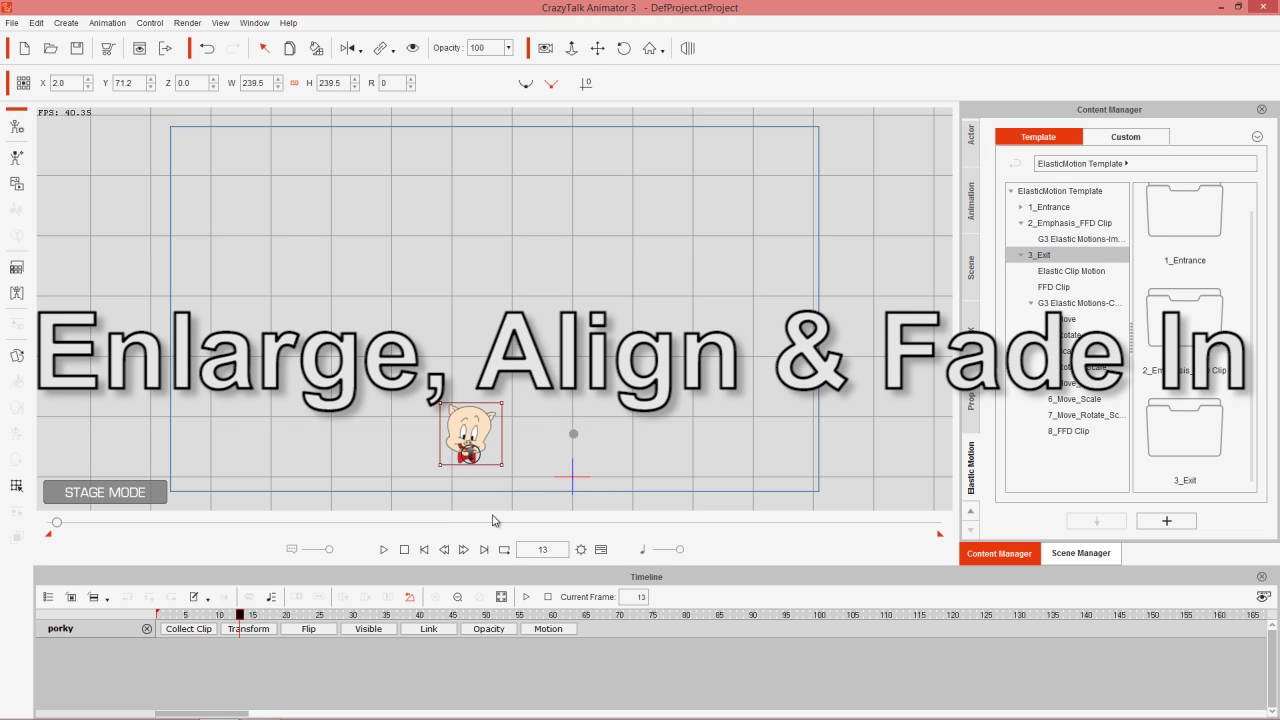
left_click(547, 629)
left_click(196, 647)
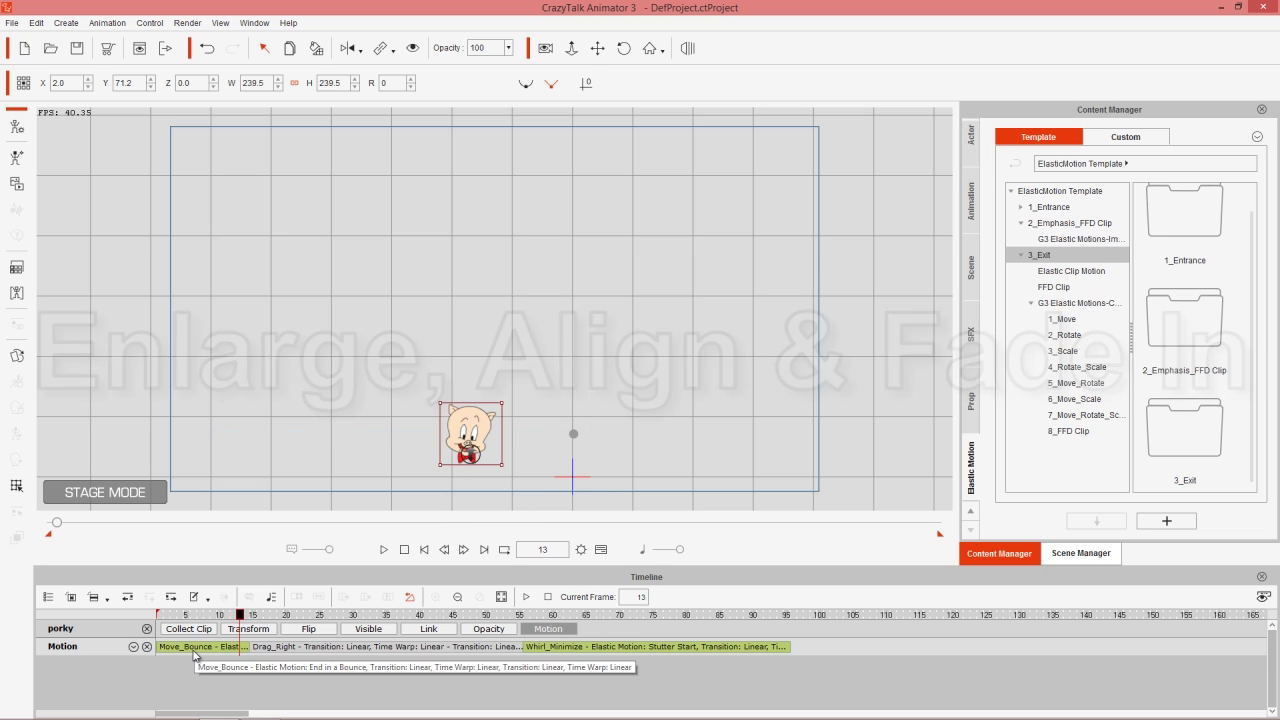
double_click(196, 647)
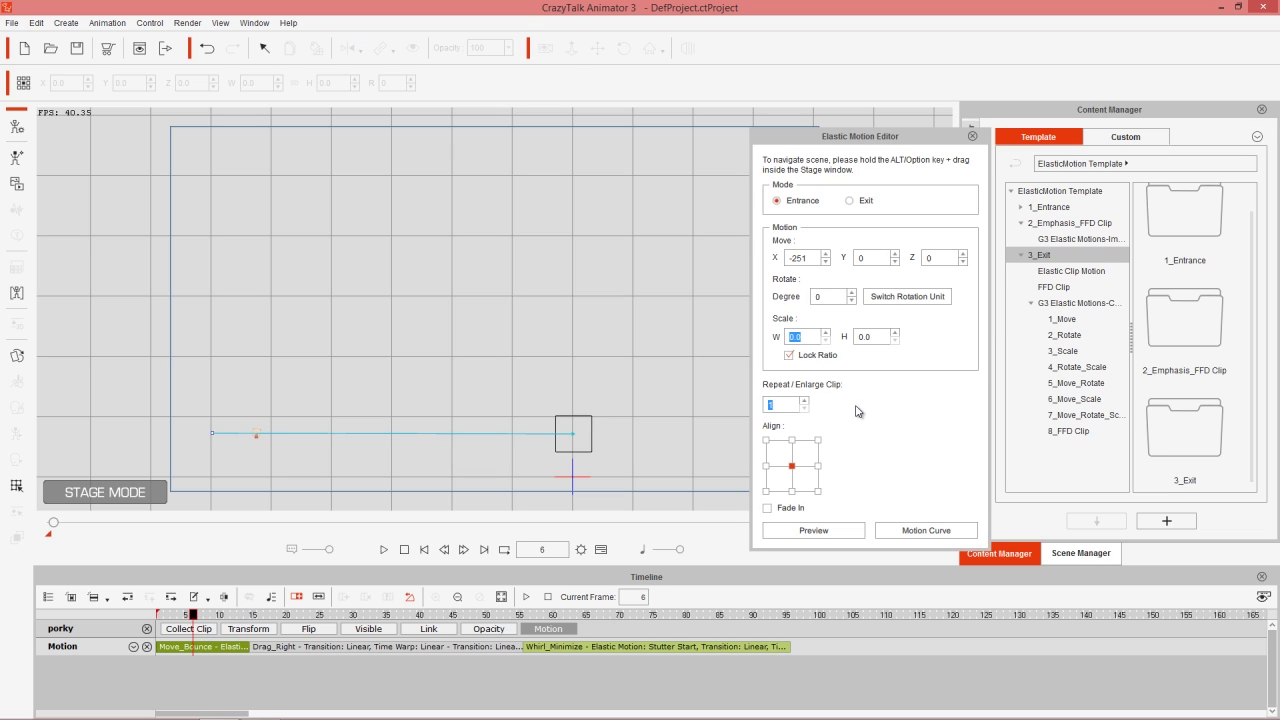
Move the Drag_Right and Whirl_Minimize clips together along the timeline so that Drag_Right starts at about frame 90.
left_click(477, 651)
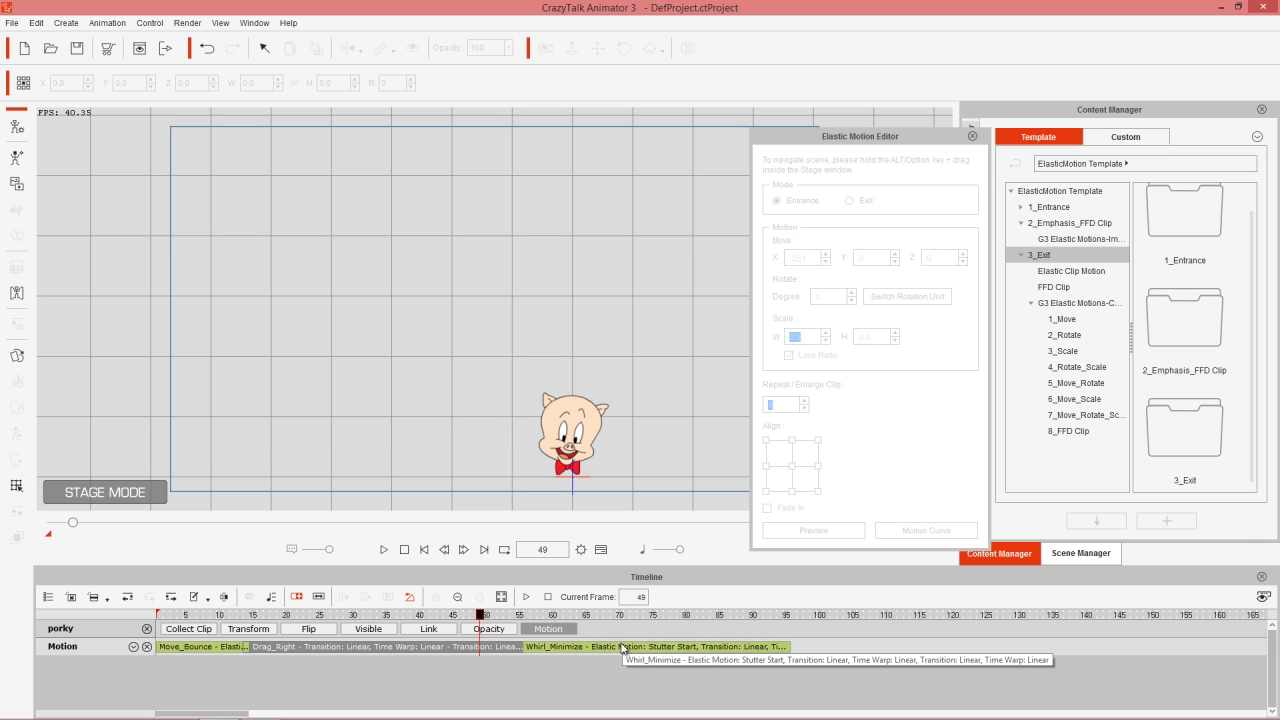
left_click(621, 648)
left_click_drag(388, 651, 912, 655)
Select the Move_Bounce clip, try a Repeat / Enlarge Clip value of 2 and play the entrance from its start.
left_click(258, 615)
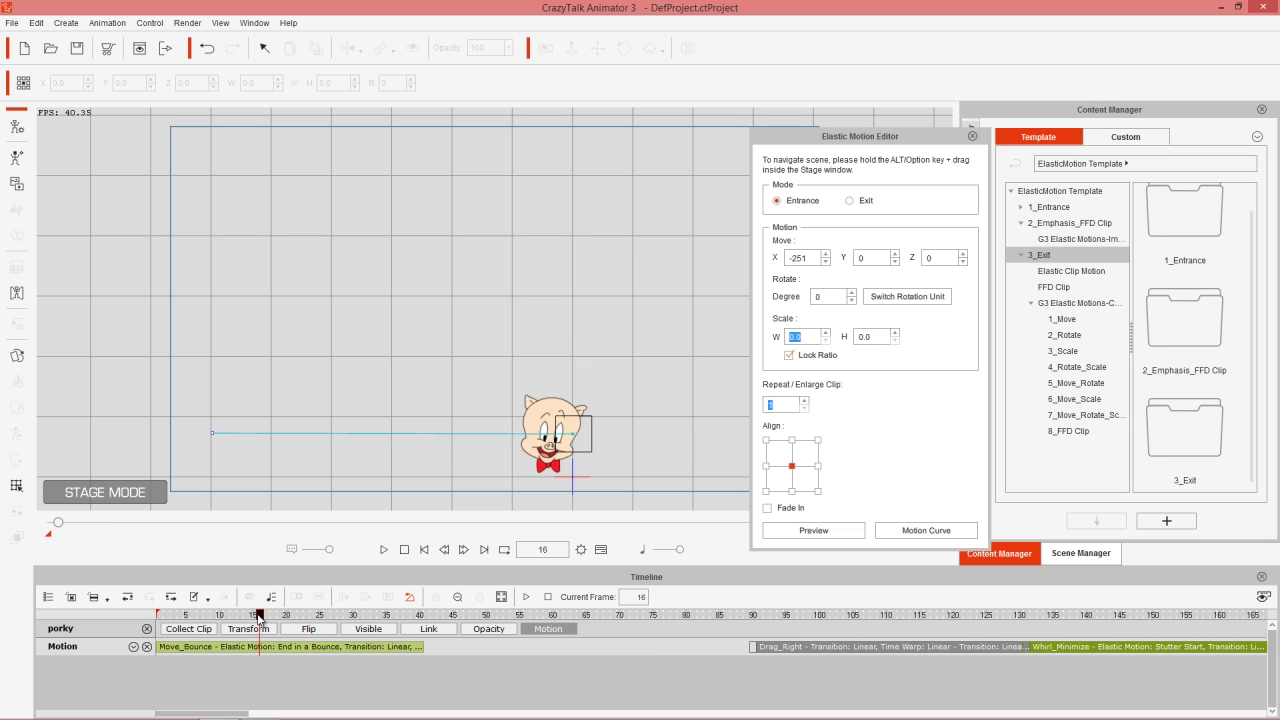
left_click(296, 647)
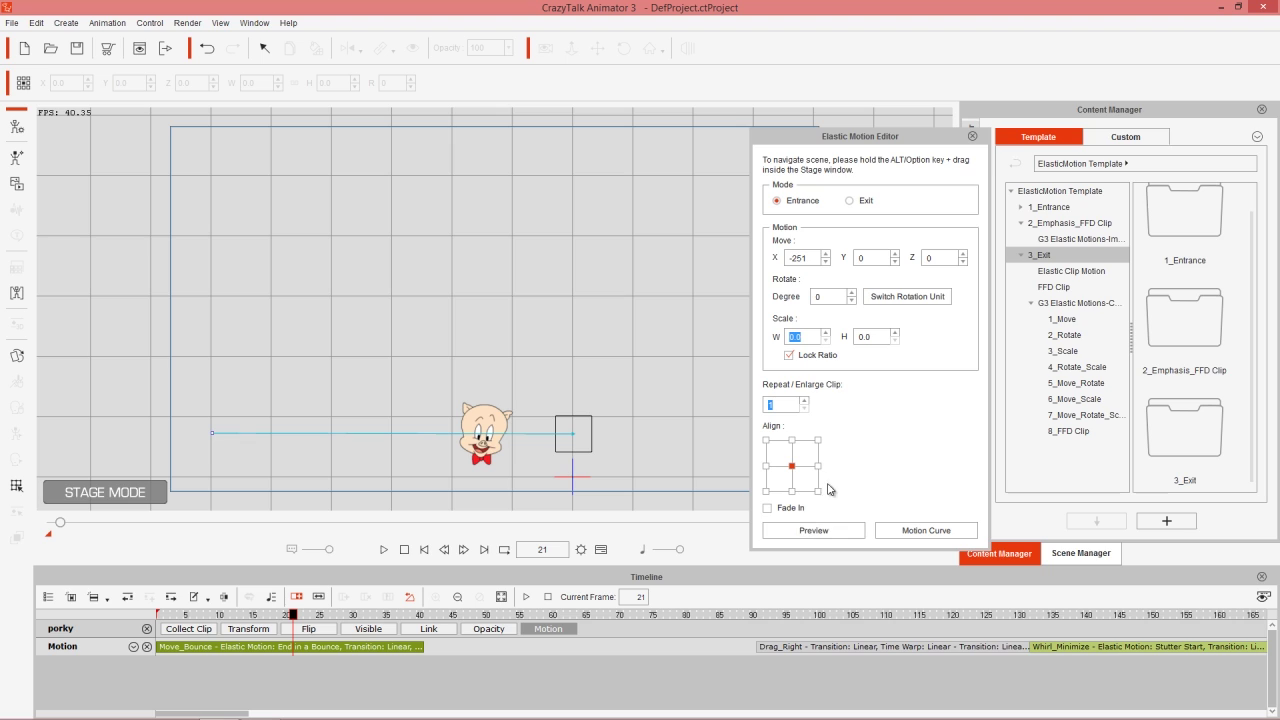
left_click(806, 401)
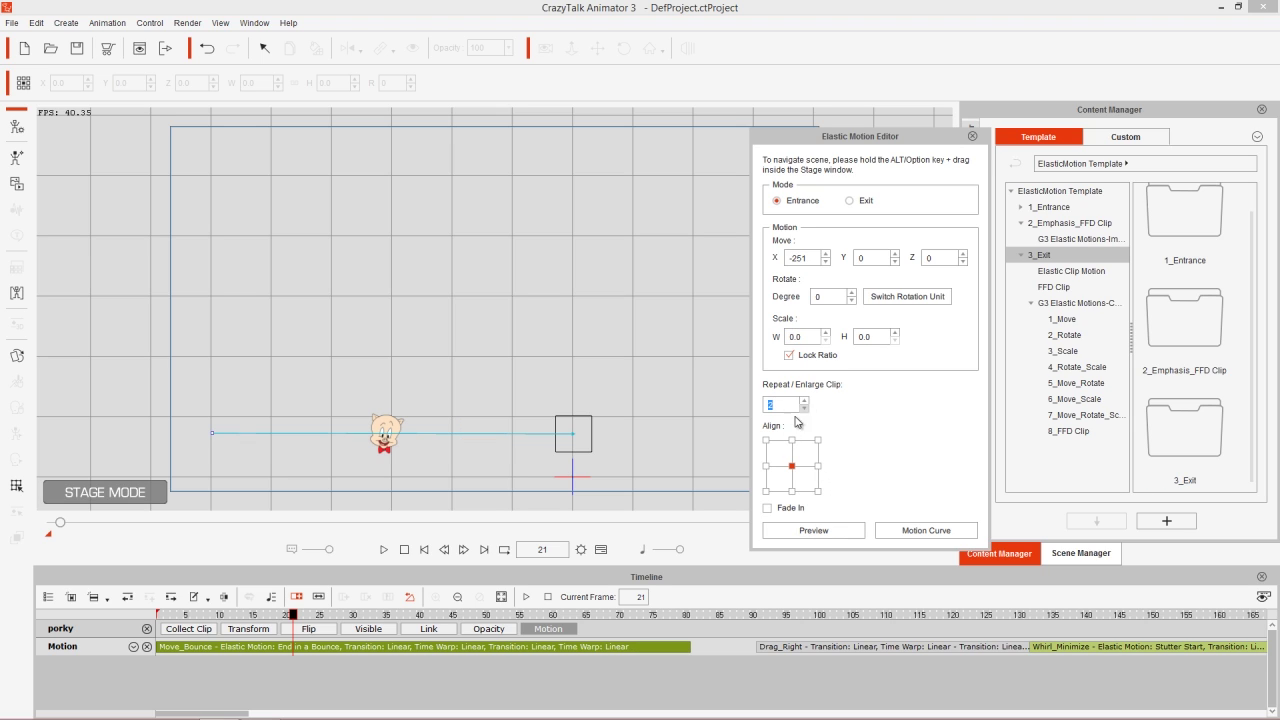
left_click_drag(265, 614, 132, 632)
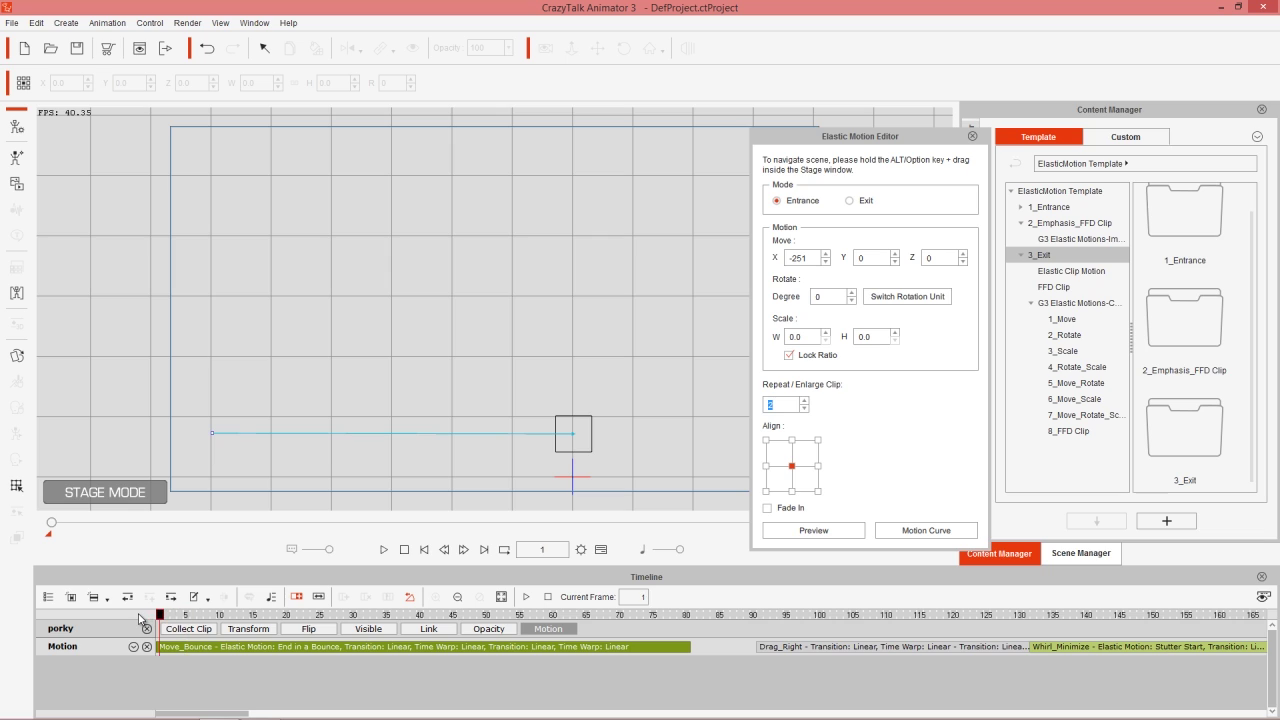
key("space")
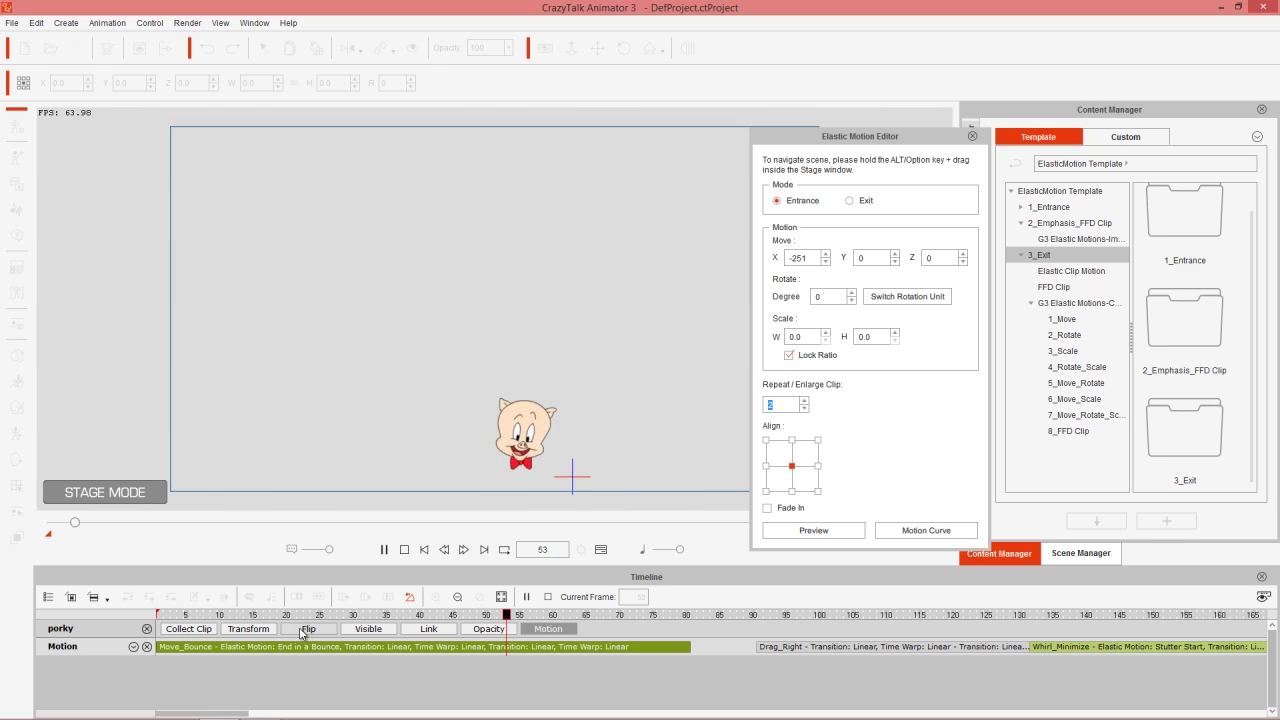
key("space")
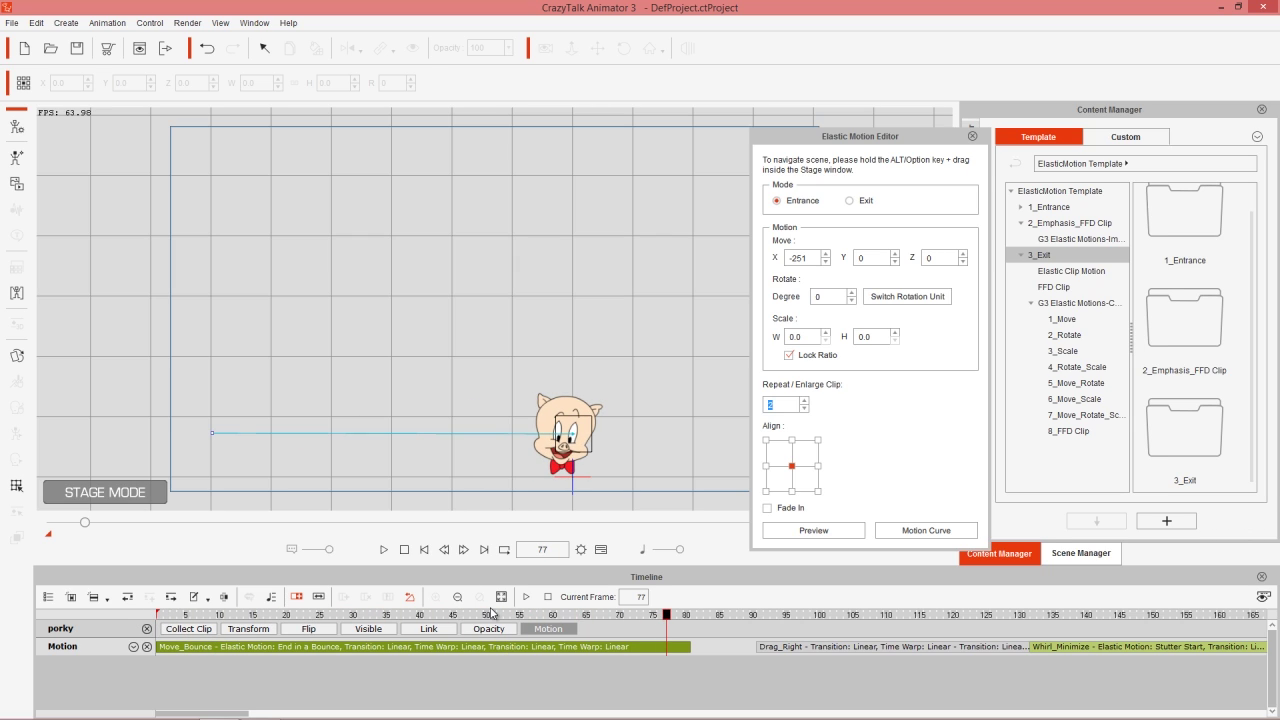
Set Move_Bounce's Repeat / Enlarge Clip value back to 1 and replay the entrance from frame 1.
left_click(803, 408)
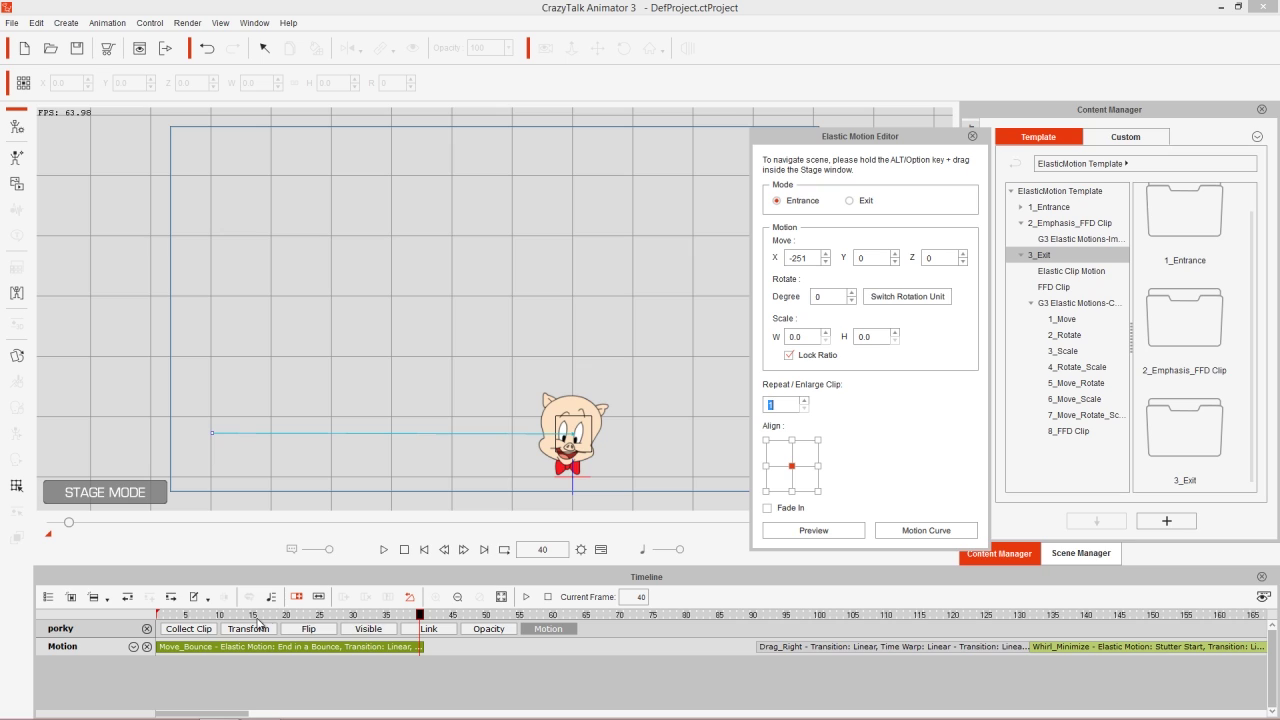
left_click_drag(258, 624, 153, 628)
key("space")
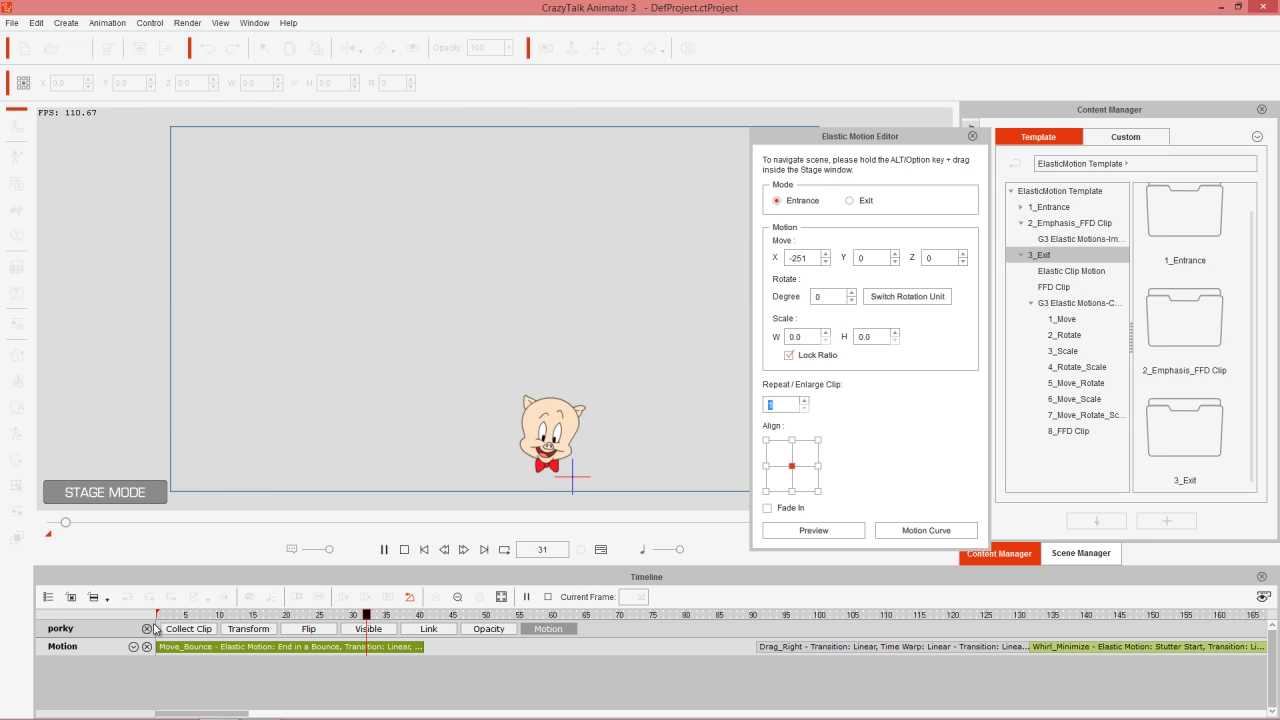
key("ctrl+space")
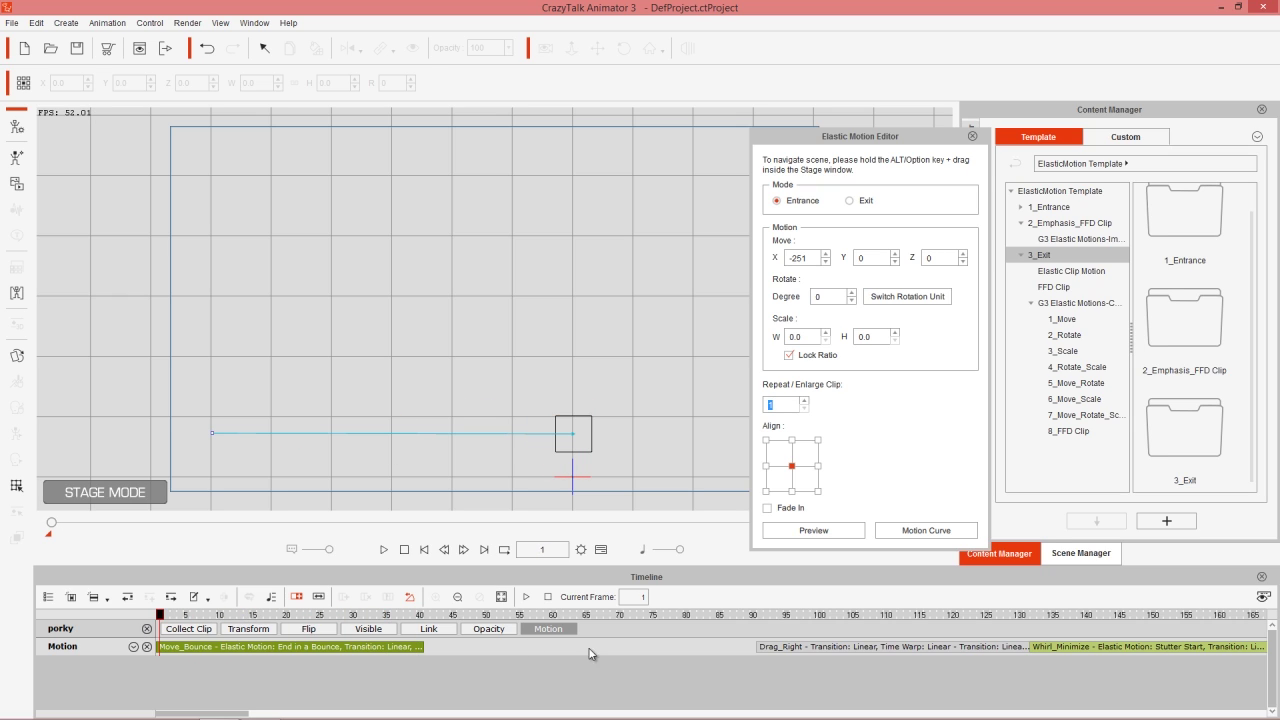
Move the Drag_Right and Whirl_Minimize clips back to about frame 15, behind Move_Bounce, and play the full animation.
left_click(858, 648)
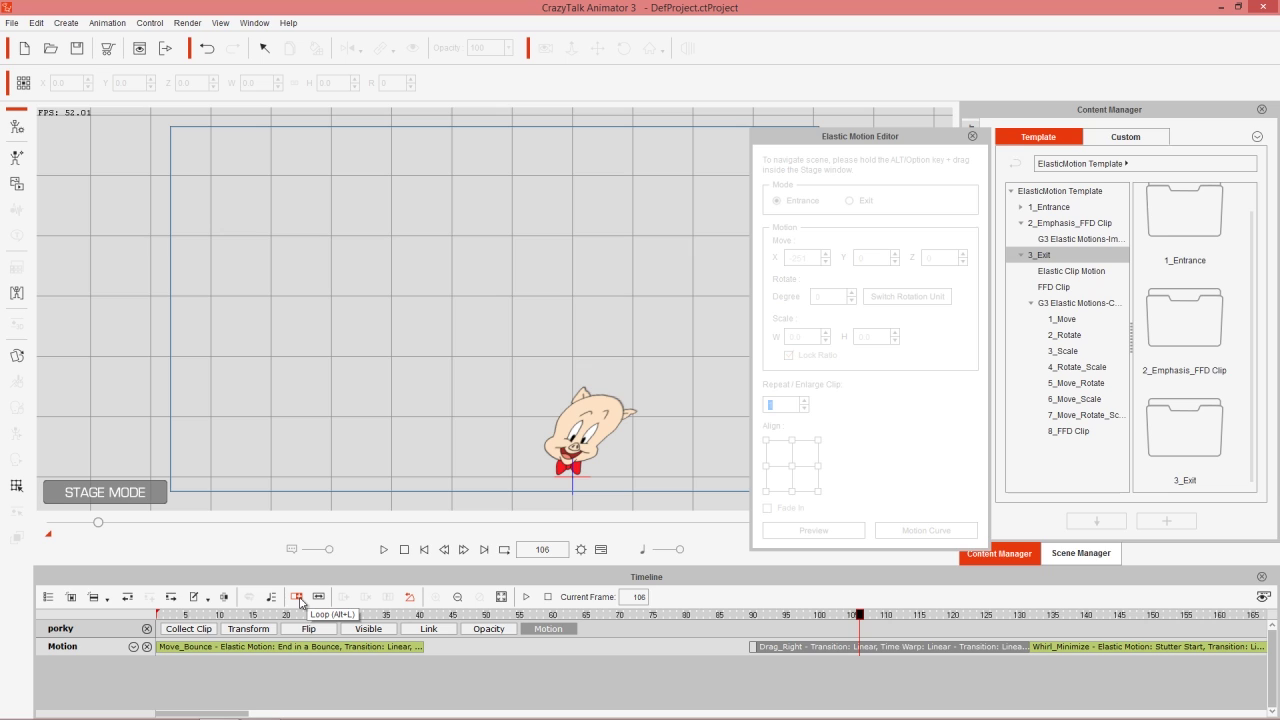
left_click(720, 647)
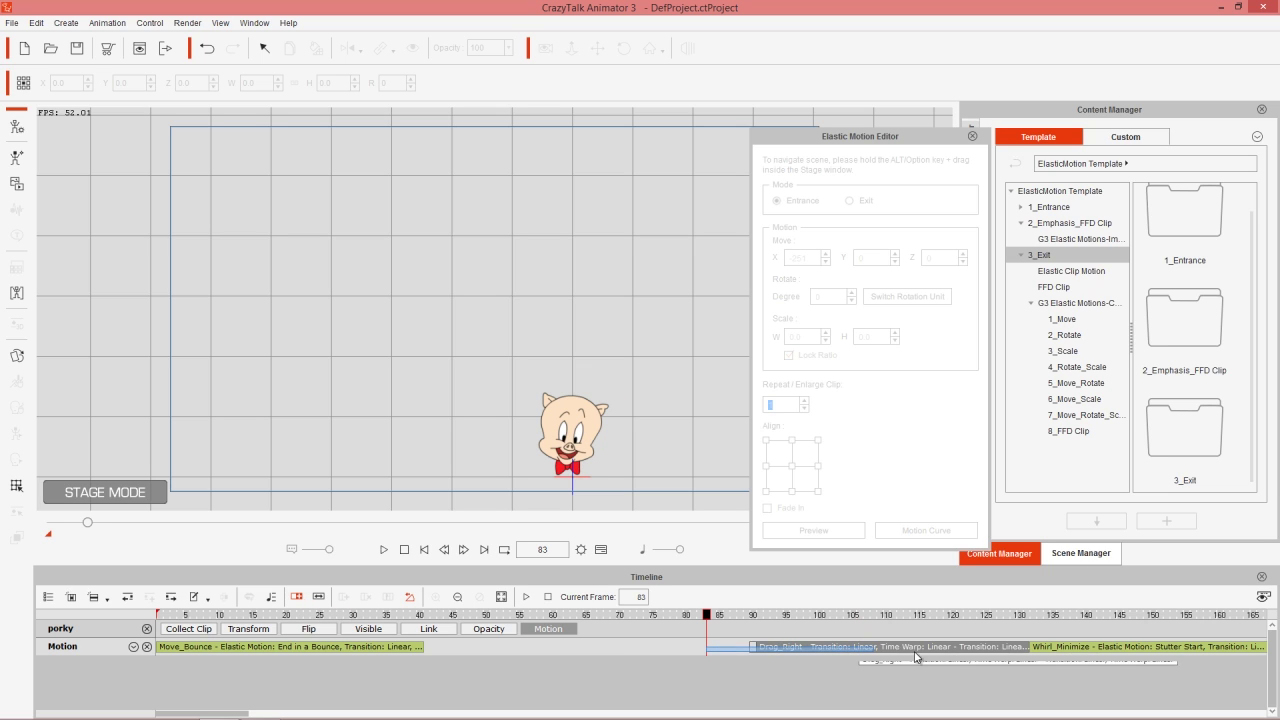
left_click(1095, 647)
left_click_drag(910, 654, 405, 662)
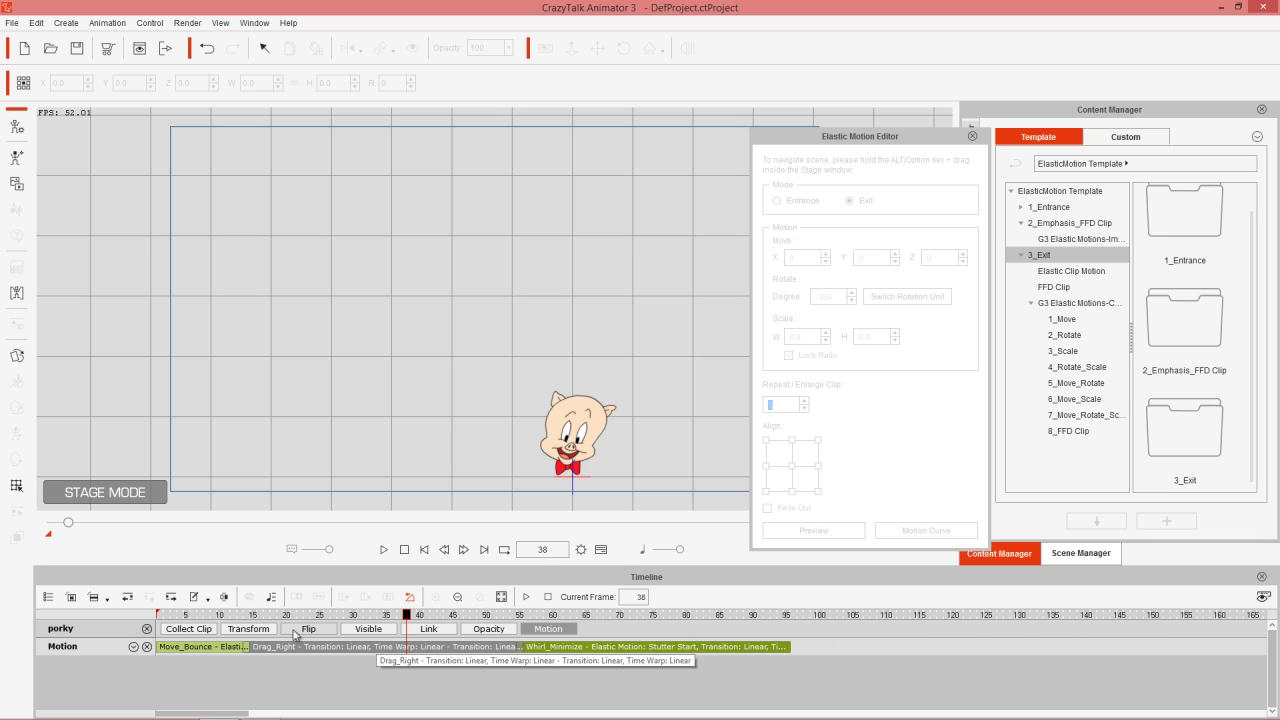
left_click(224, 617)
left_click_drag(224, 617, 128, 622)
key("space")
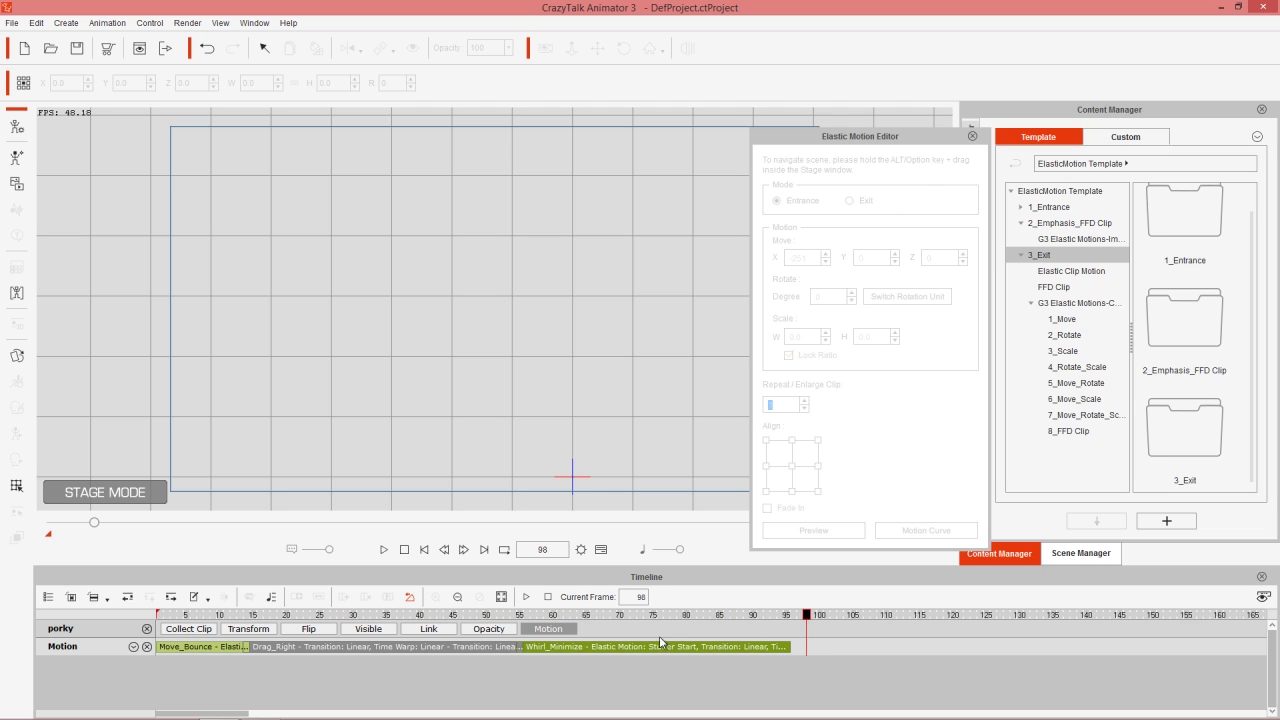
Scrub through the Whirl_Minimize exit's rotation about its centre and set the clip's alignment point to the upper-right corner.
left_click(624, 613)
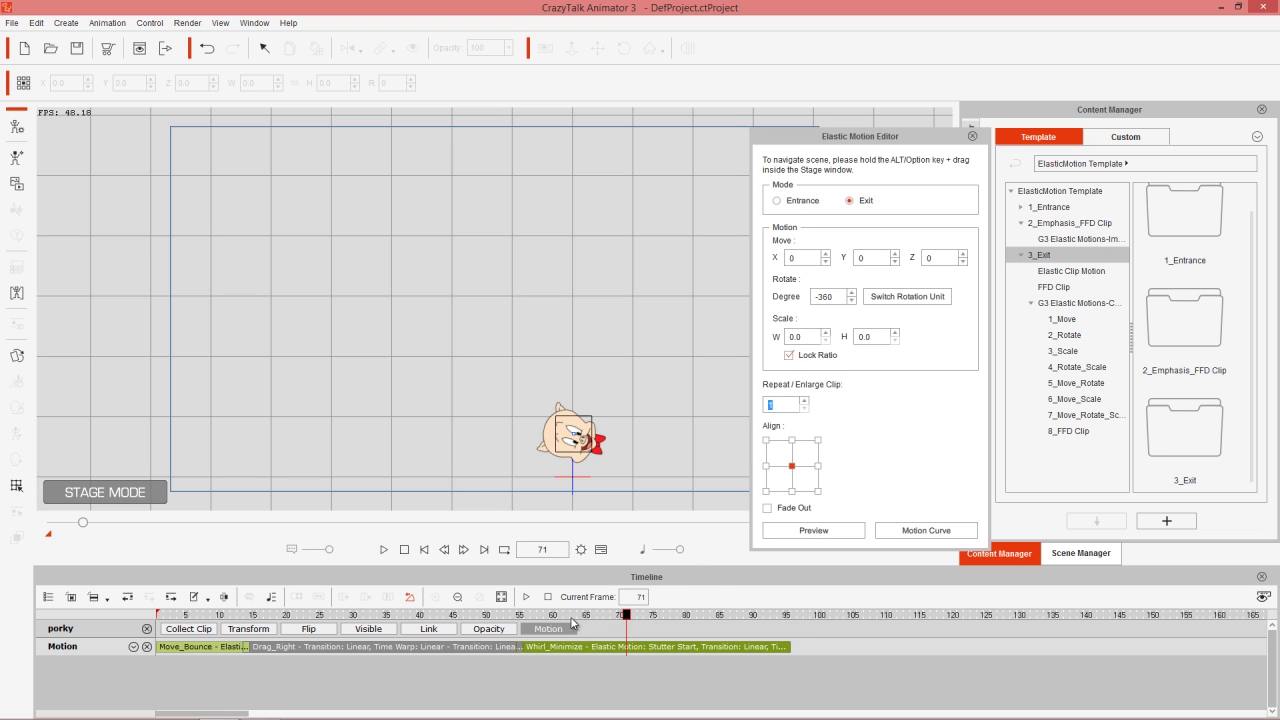
left_click(547, 614)
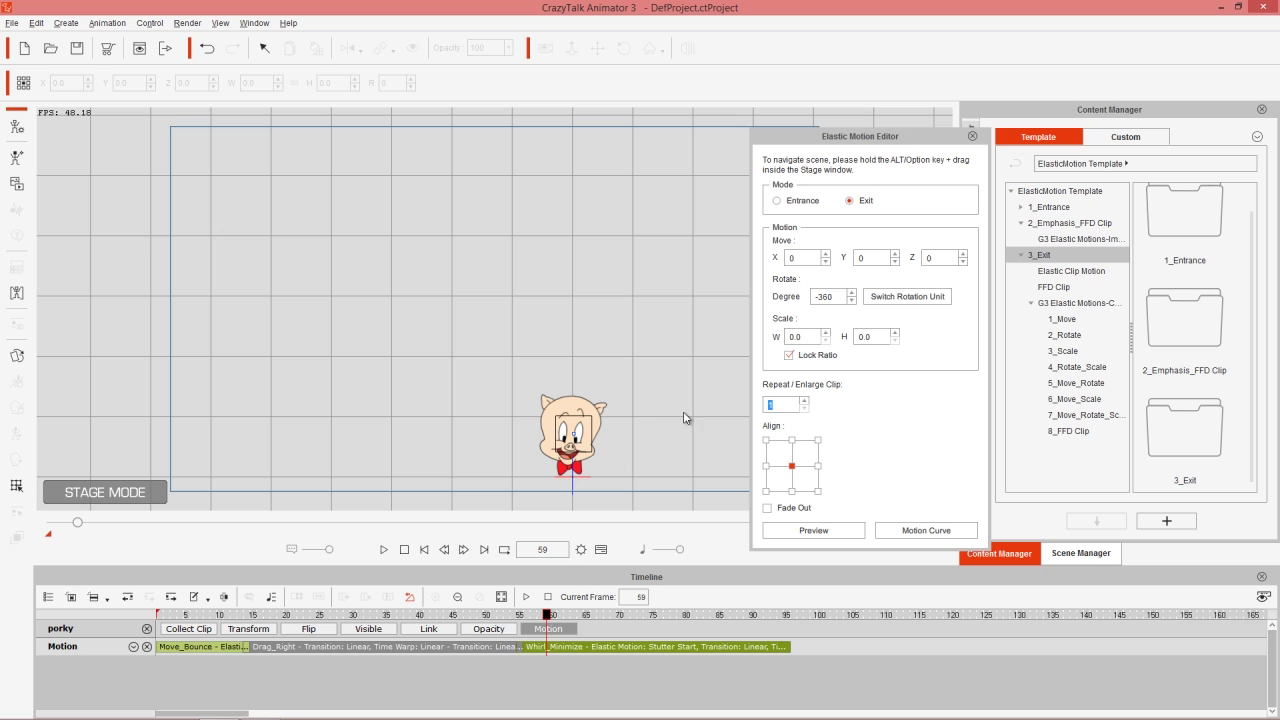
scroll(684, 418, "up", 3)
scroll(688, 337, "up", 3)
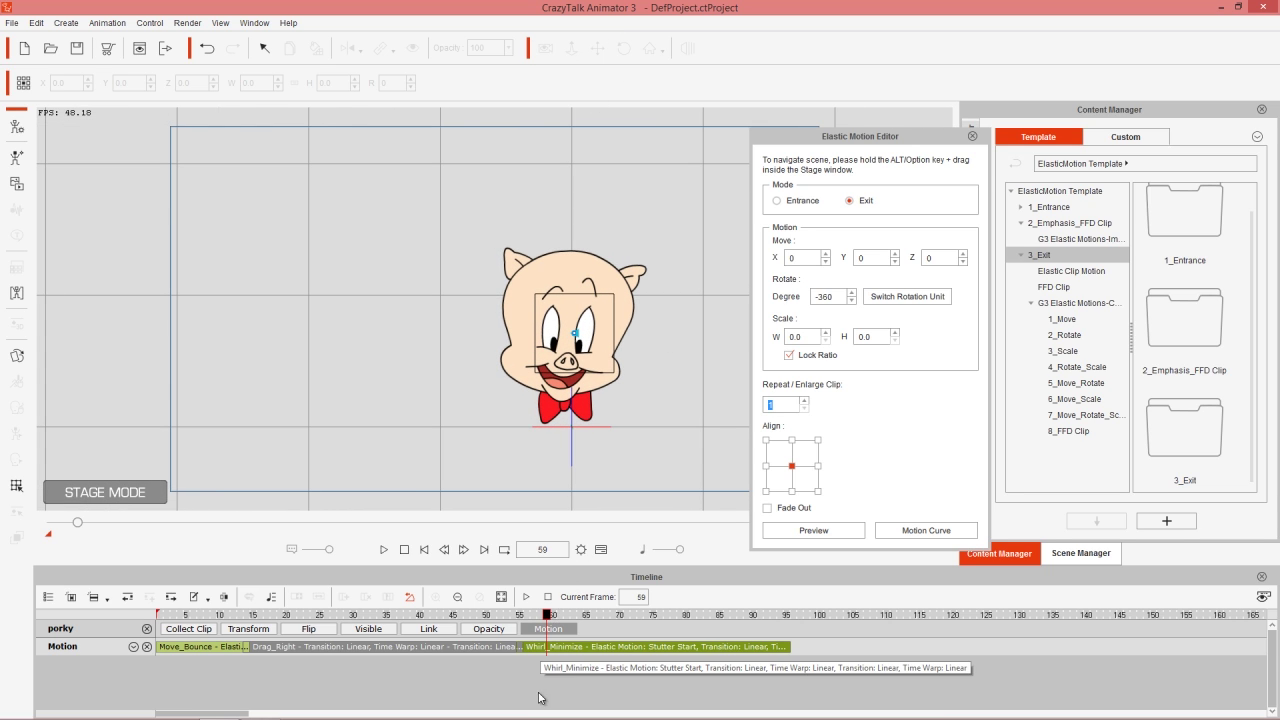
left_click_drag(576, 614, 726, 610)
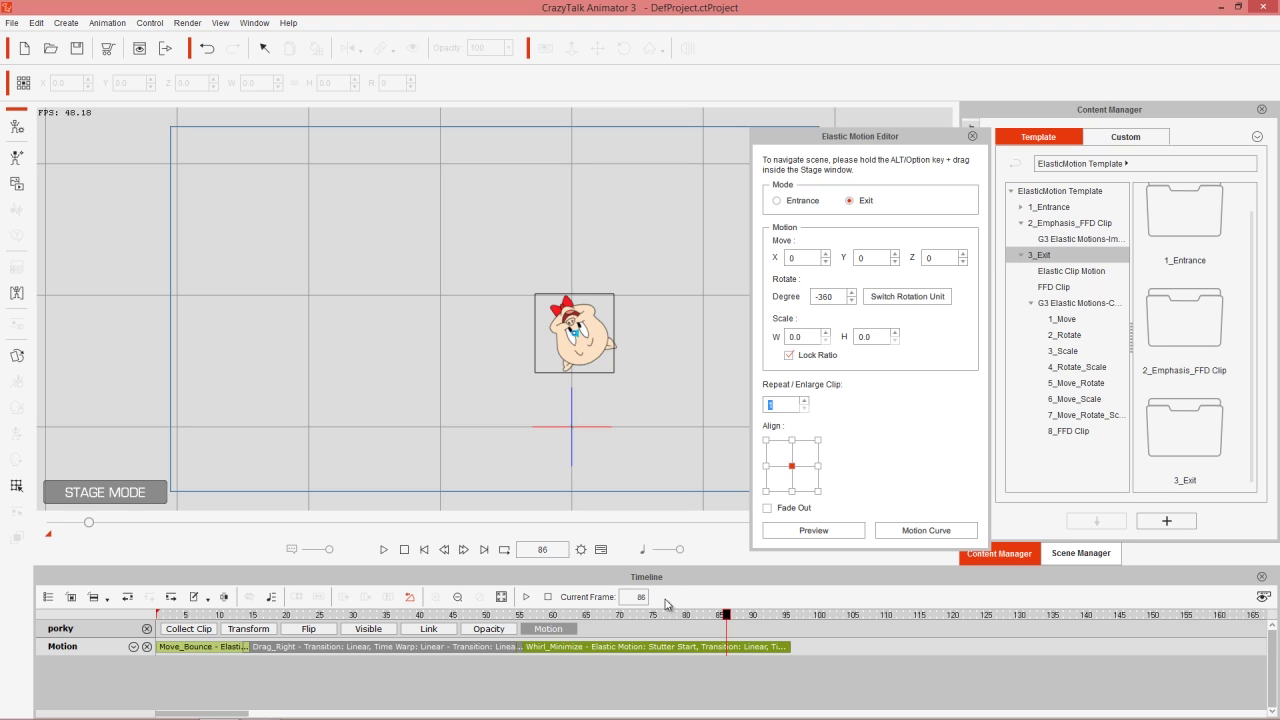
left_click_drag(663, 614, 604, 608)
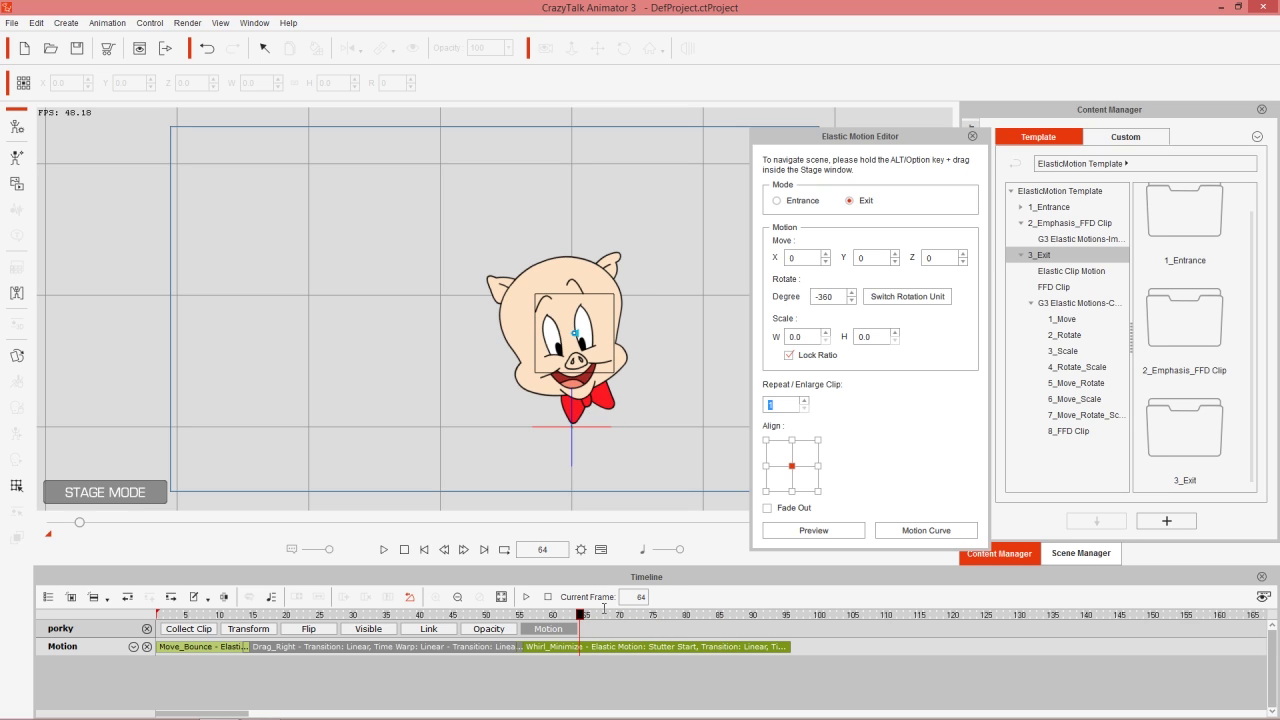
left_click(818, 440)
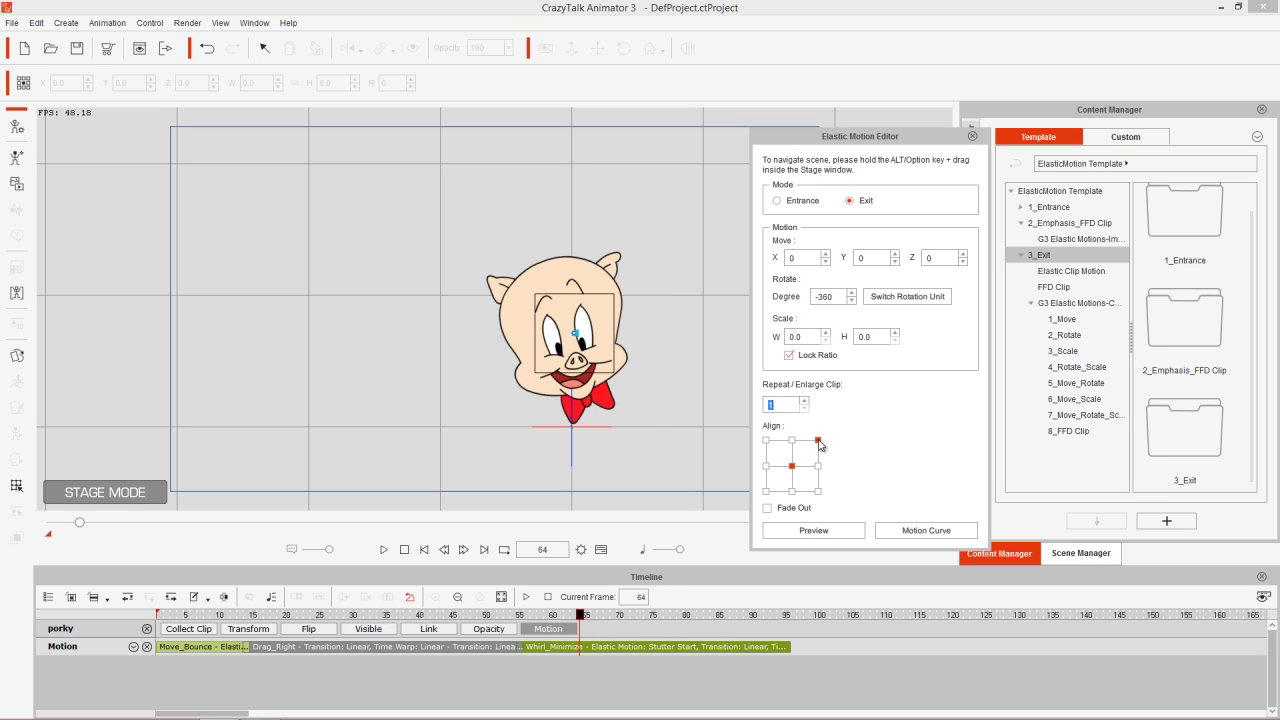
Scrub through the Whirl_Minimize exit around the upper-right corner and try the upper-left and bottom-centre alignment points the same way.
left_click_drag(522, 614, 586, 610)
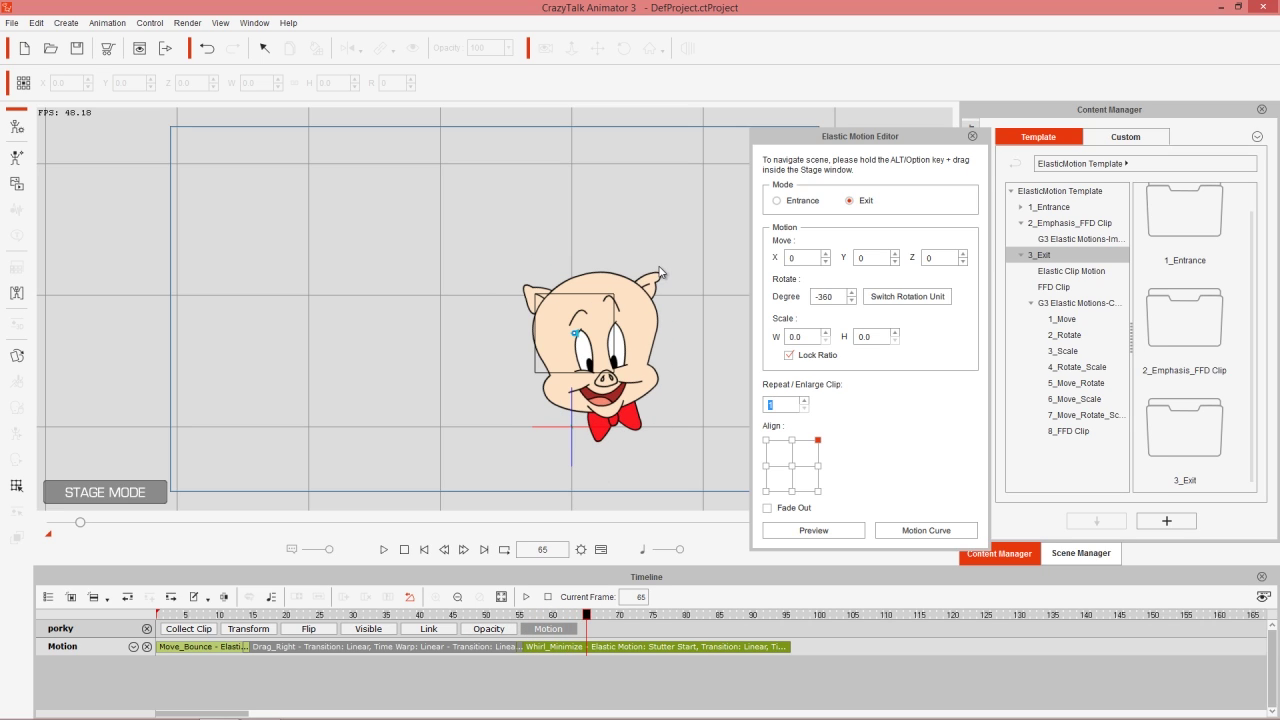
left_click_drag(519, 617, 666, 597)
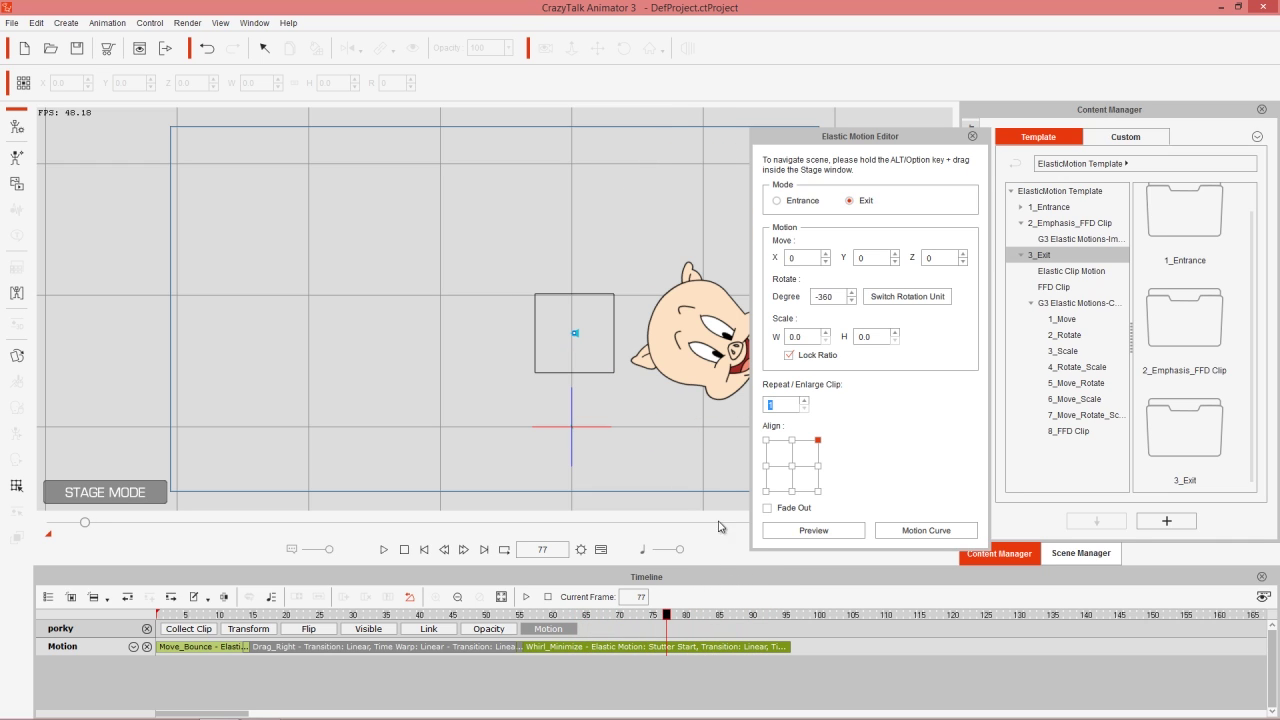
left_click(766, 440)
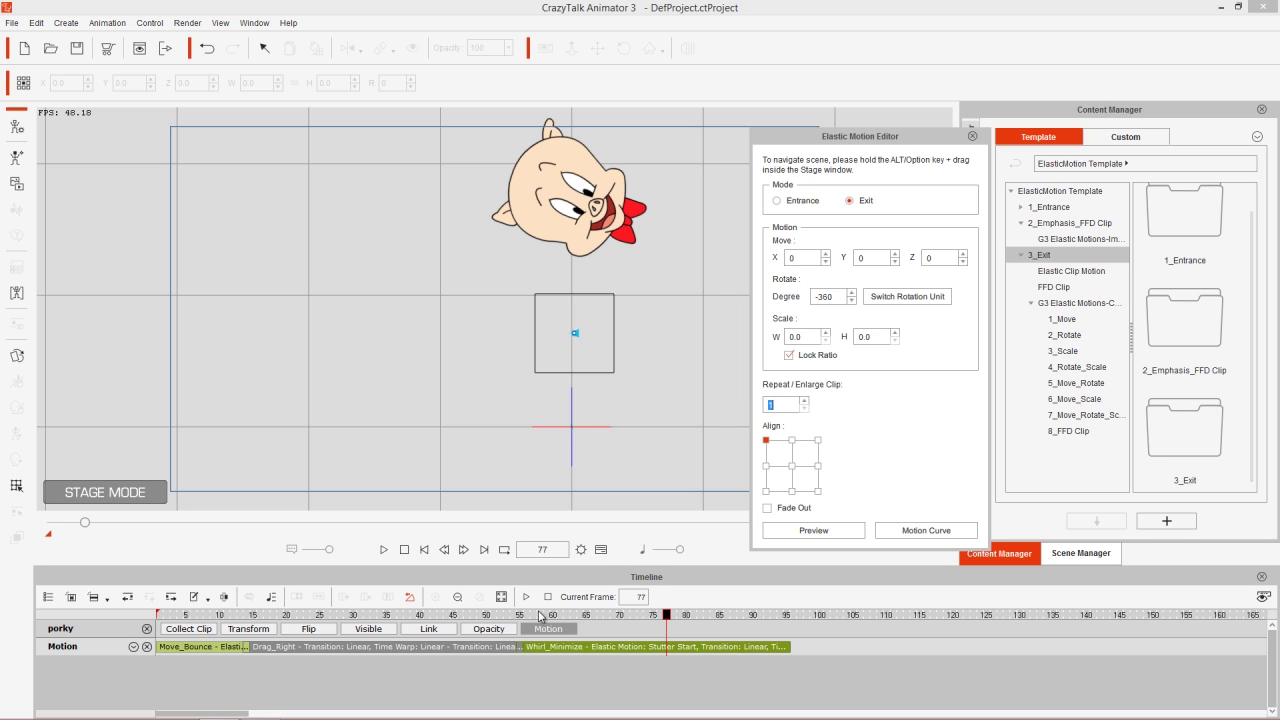
left_click_drag(540, 615, 580, 608)
left_click(792, 490)
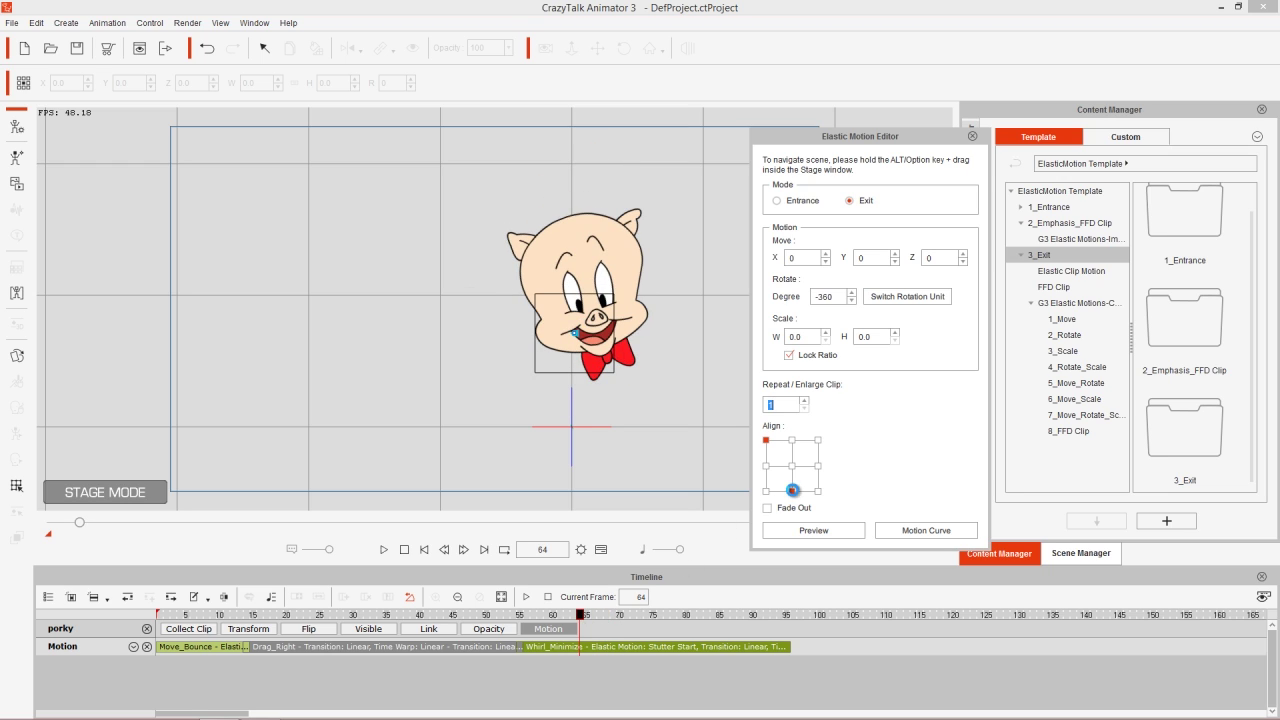
left_click_drag(527, 620, 691, 588)
left_click_drag(580, 614, 553, 606)
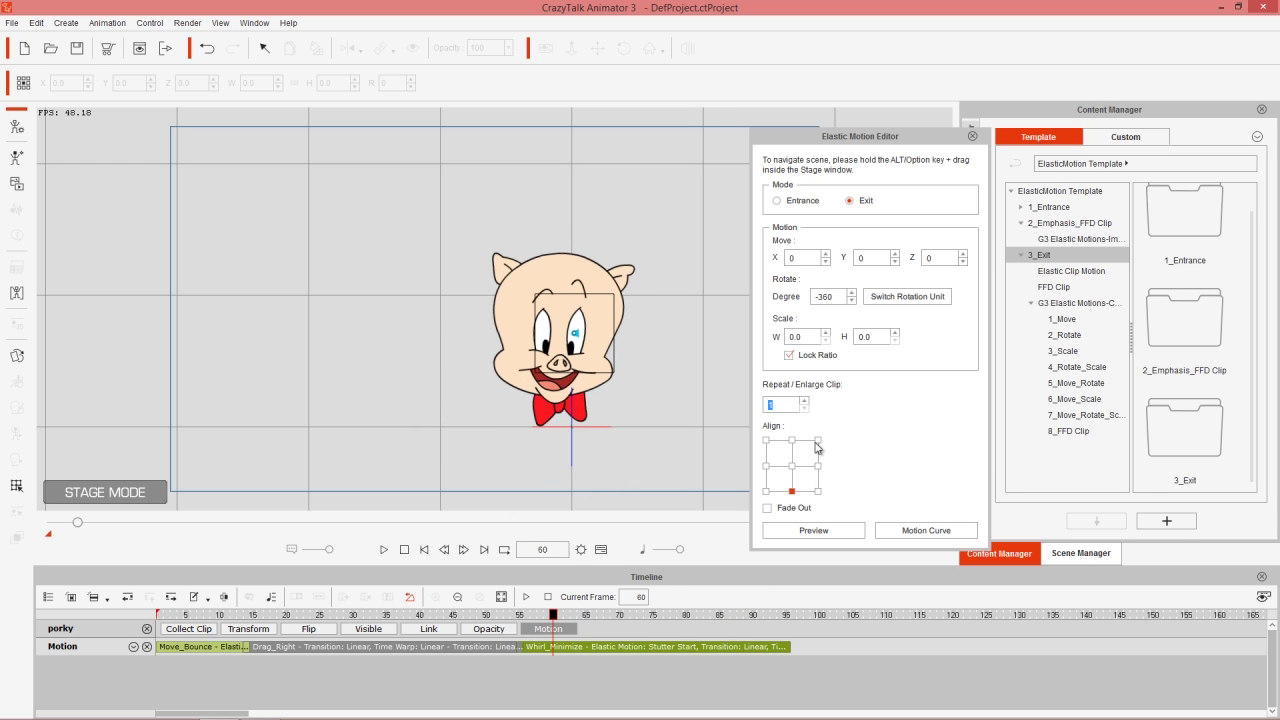
Set Whirl_Minimize's alignment point back to the centre, scrub through the exit, and try Fade Out before turning it off again.
left_click(792, 466)
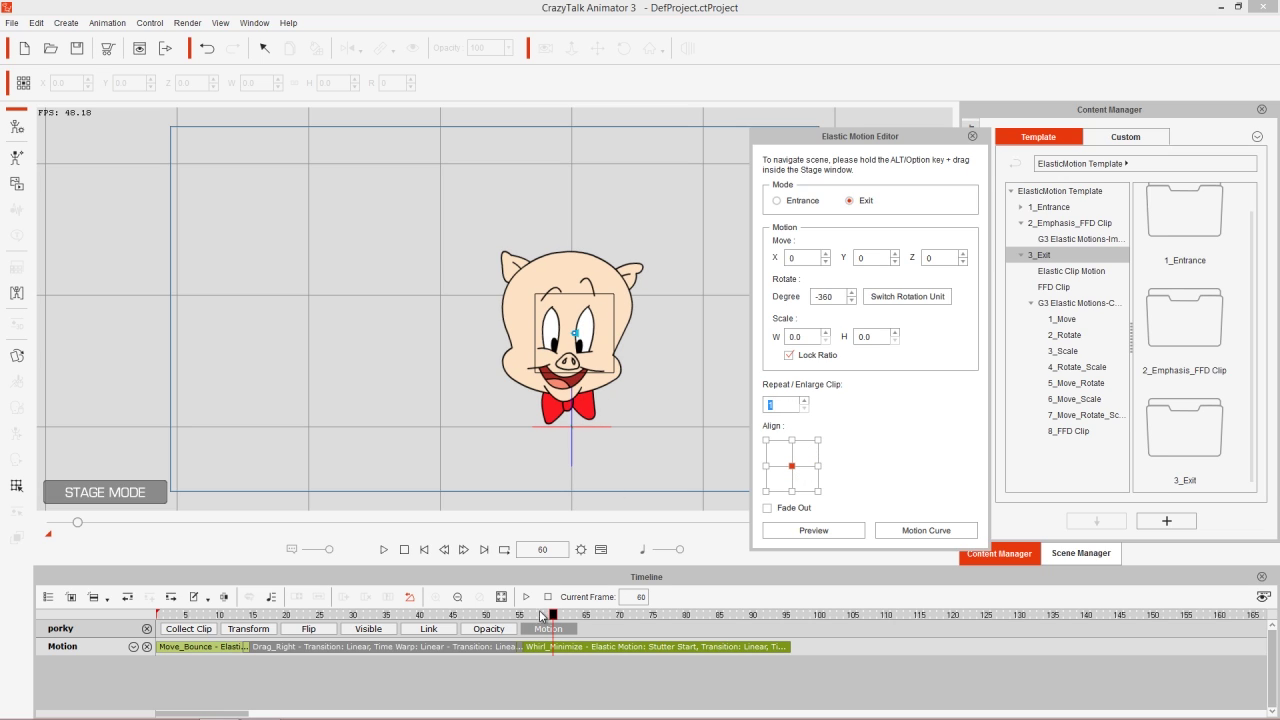
left_click_drag(556, 614, 685, 624)
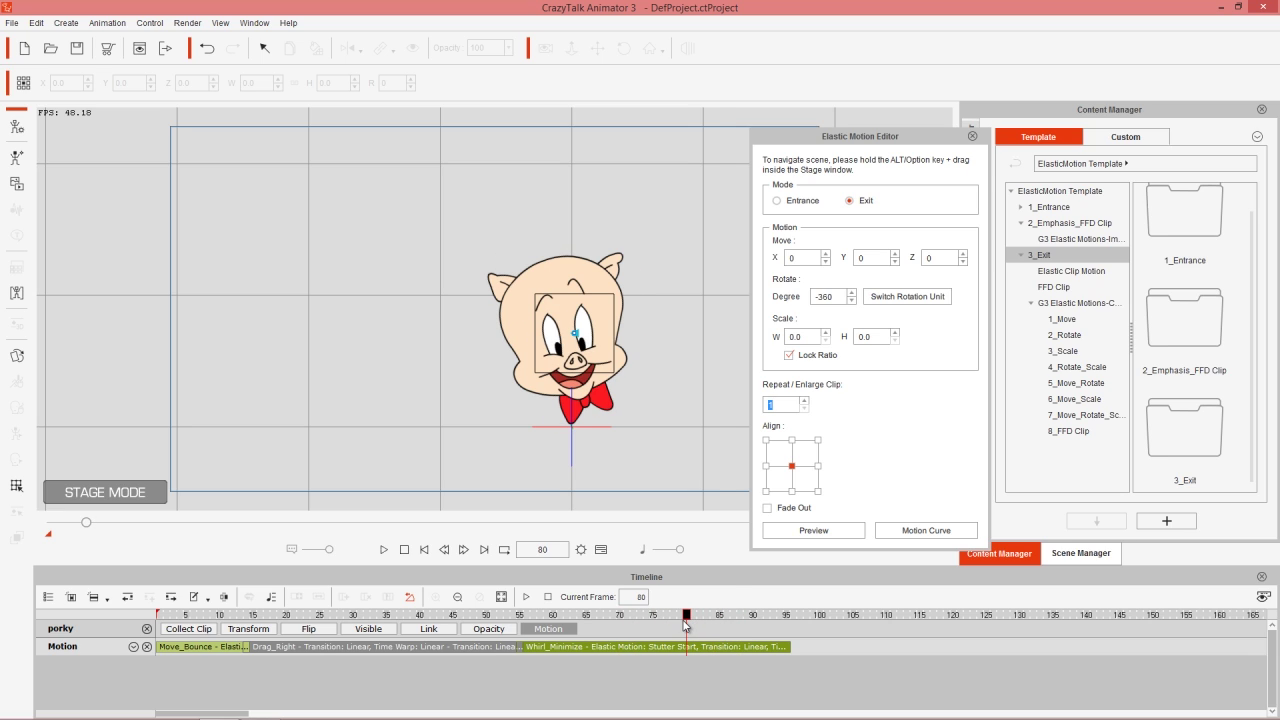
left_click(779, 510)
mouse_move(568, 614)
left_mouse_down()
mouse_move(556, 614)
mouse_move(659, 614)
mouse_move(550, 614)
mouse_move(760, 616)
mouse_move(540, 617)
mouse_move(533, 632)
mouse_move(580, 630)
left_mouse_up()
left_click(784, 507)
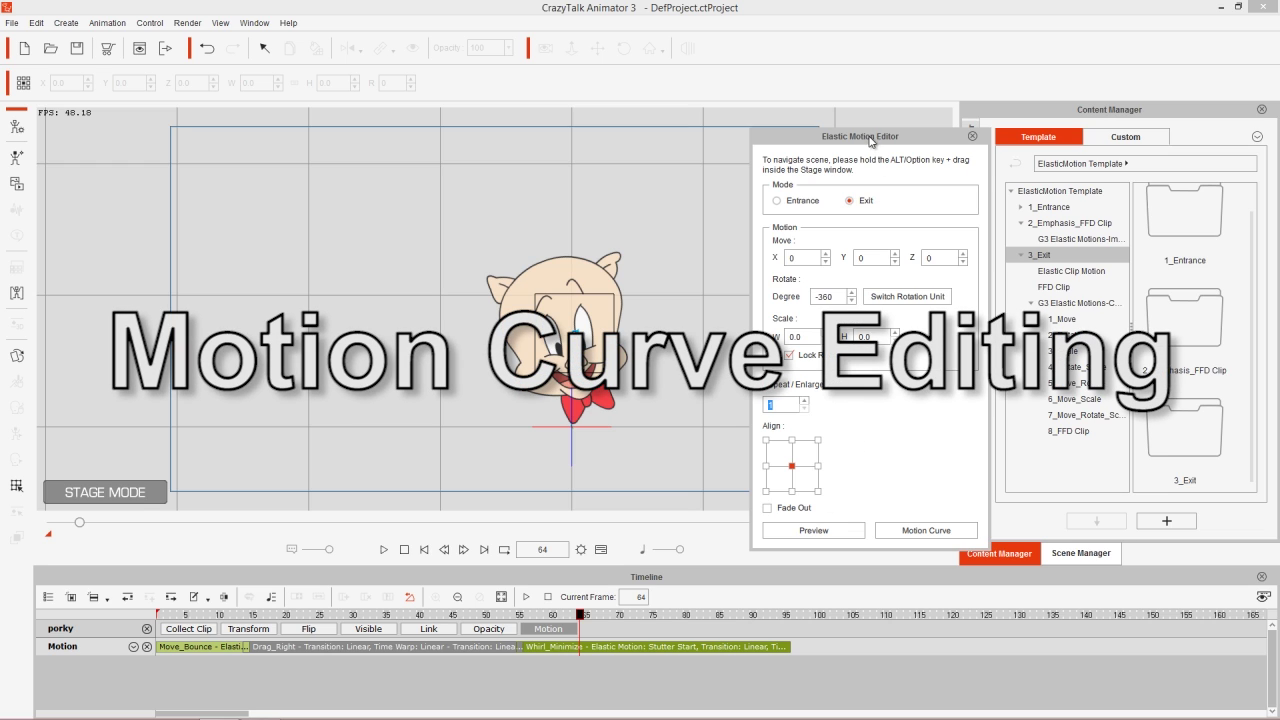
Open the Motion Curve presets for the Whirl_Minimize clip and play the exit from around frame 55 with its current curve.
left_click(928, 530)
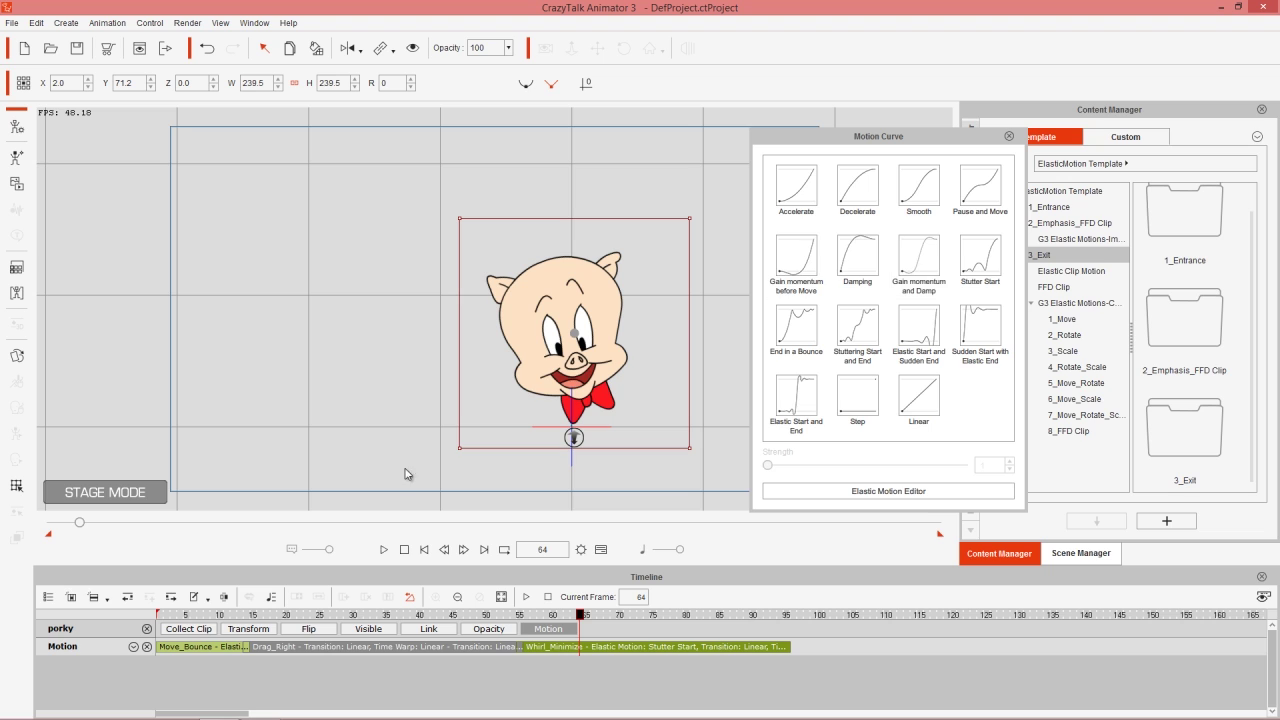
left_click_drag(548, 615, 520, 616)
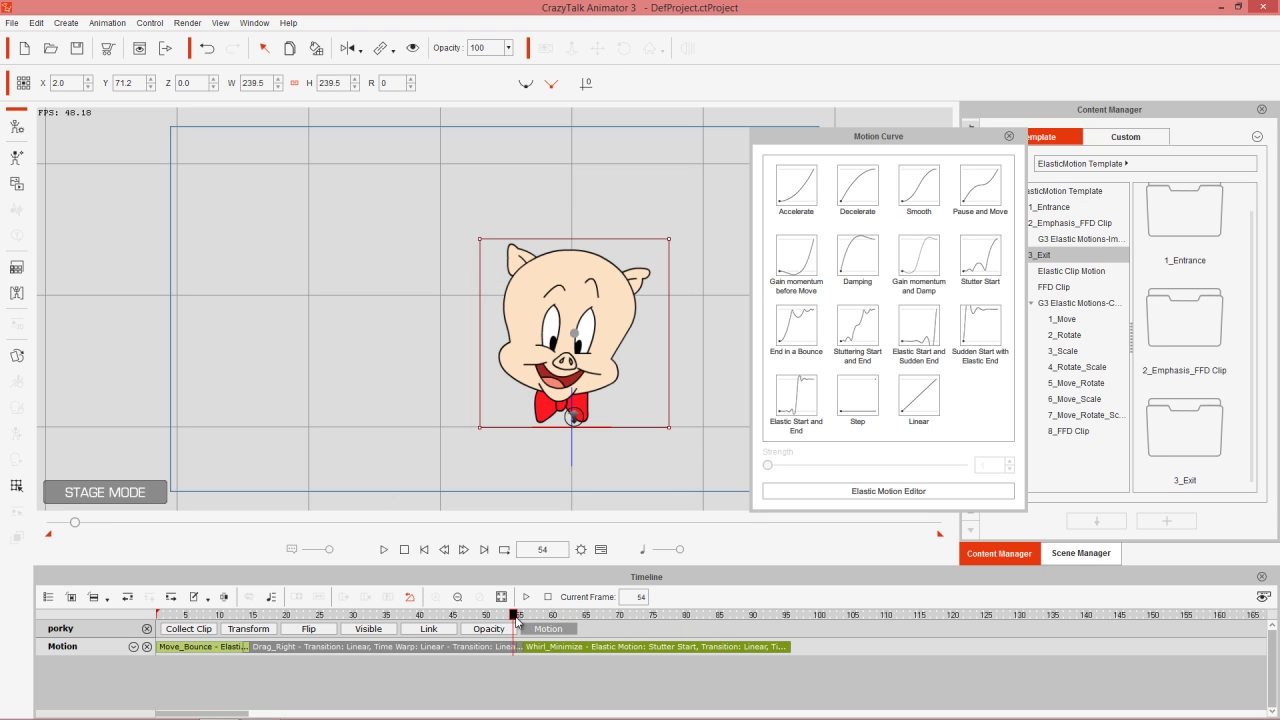
key("space")
key("space")
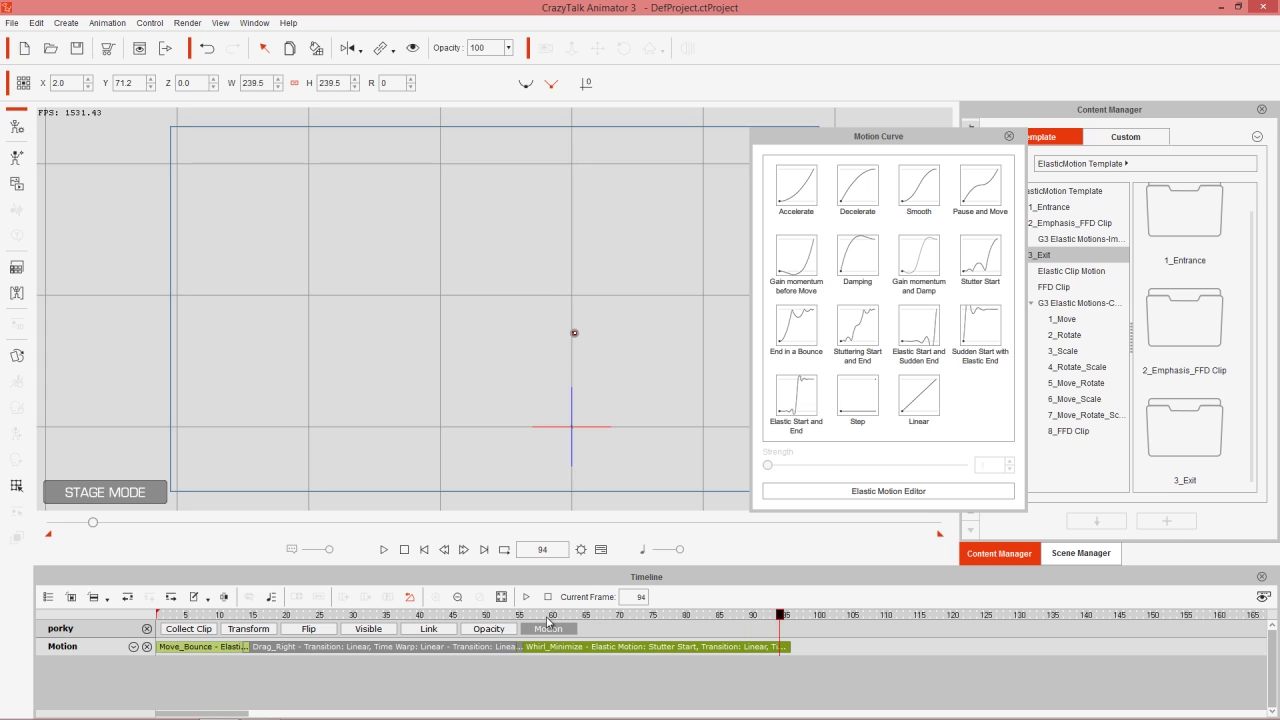
left_click(534, 616)
key("space")
key("space")
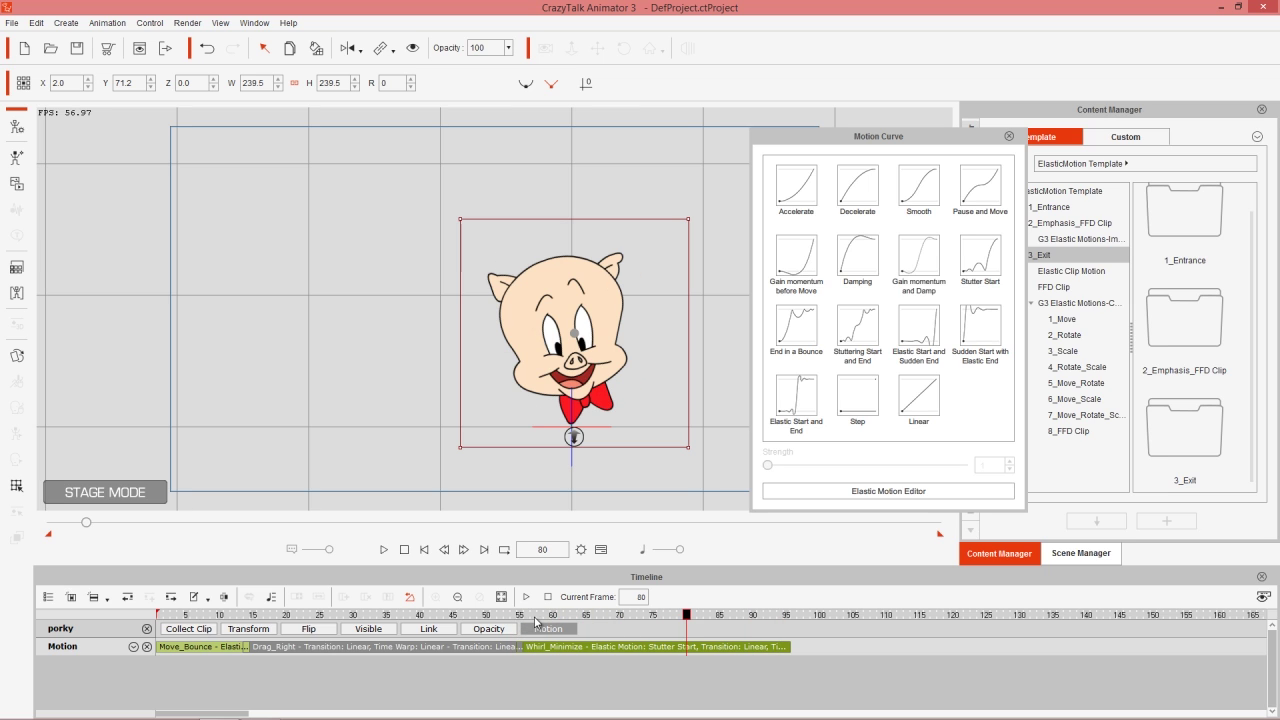
Select the Whirl_Minimize clip, apply the Accelerate motion curve and play the exit from frame 55.
left_click_drag(586, 614, 659, 645)
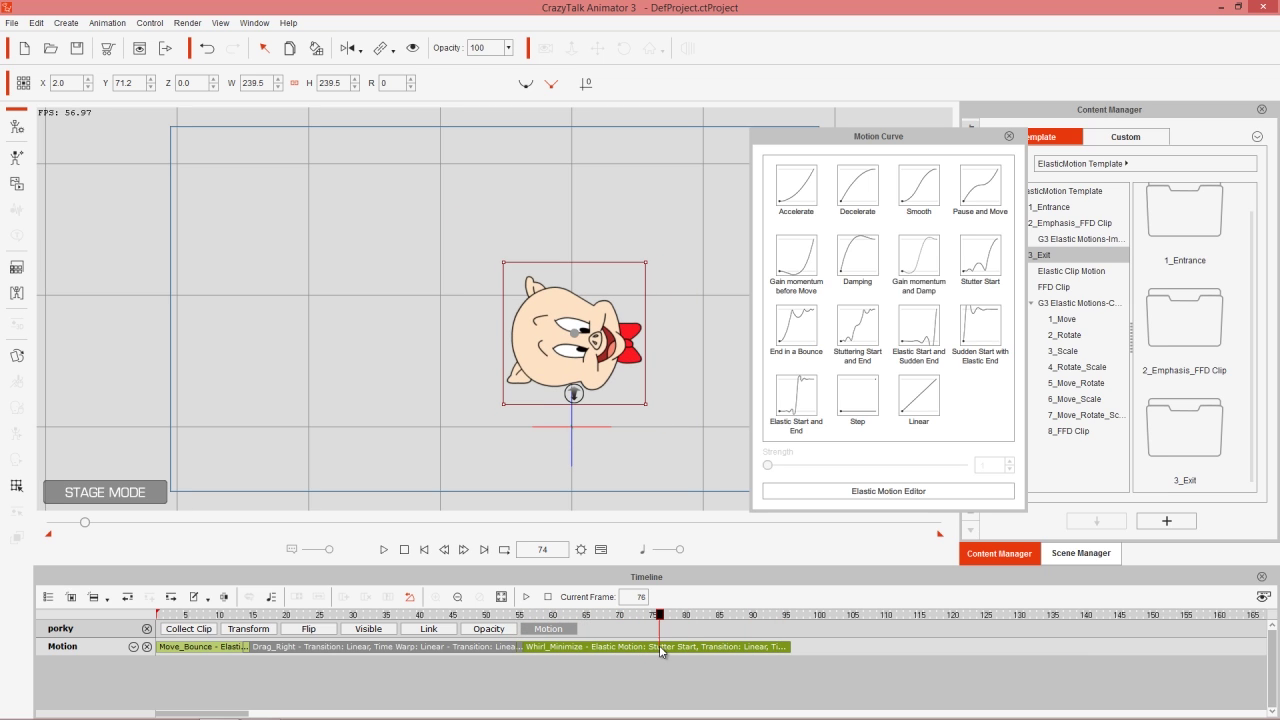
left_click(803, 198)
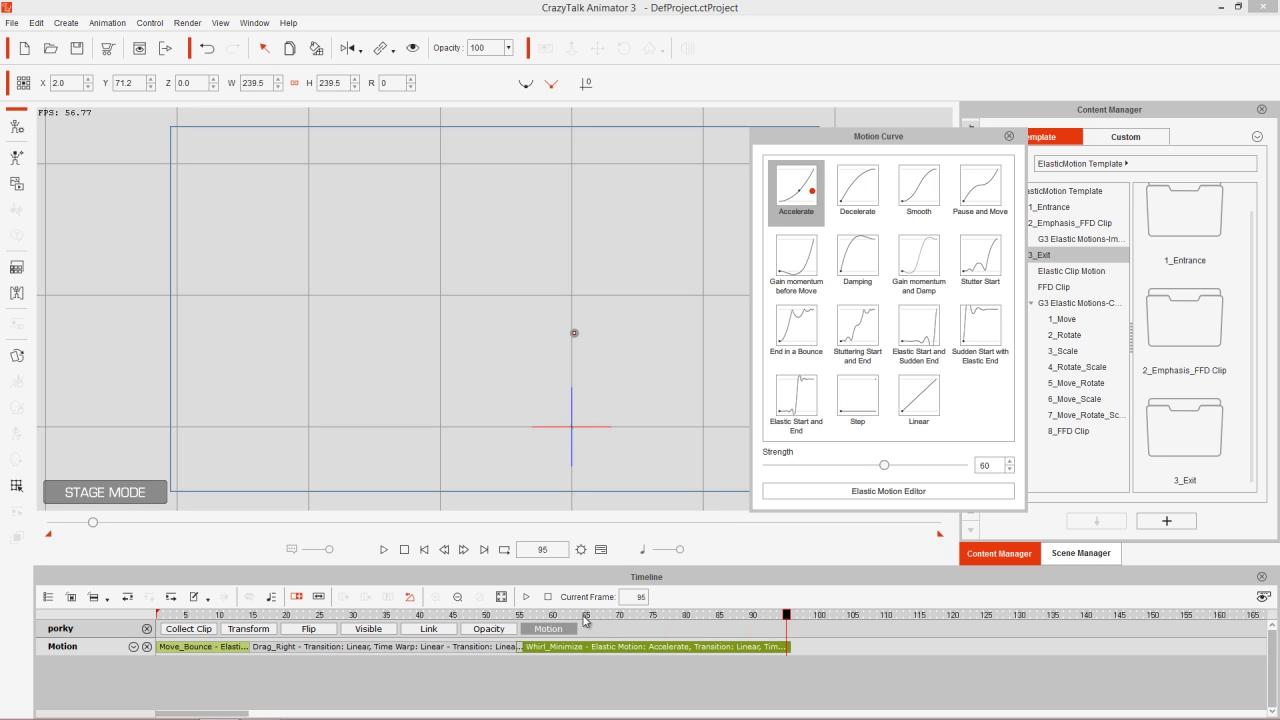
left_click(520, 616)
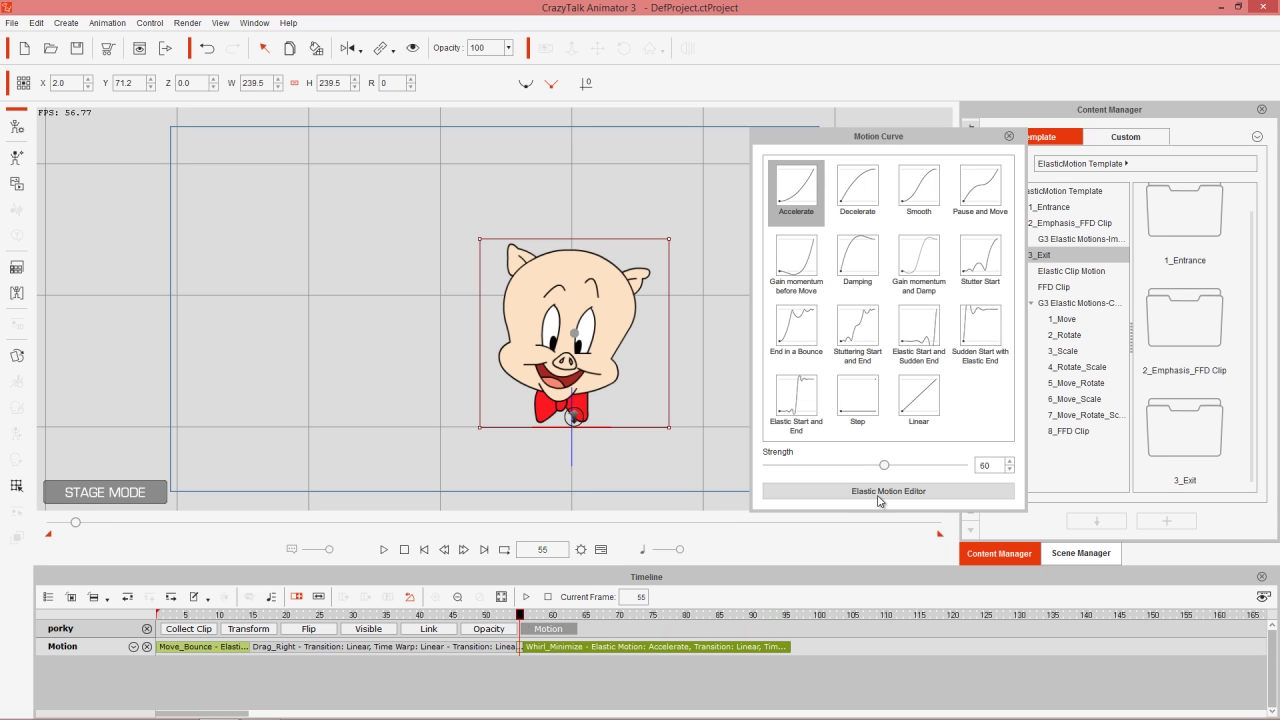
key("space")
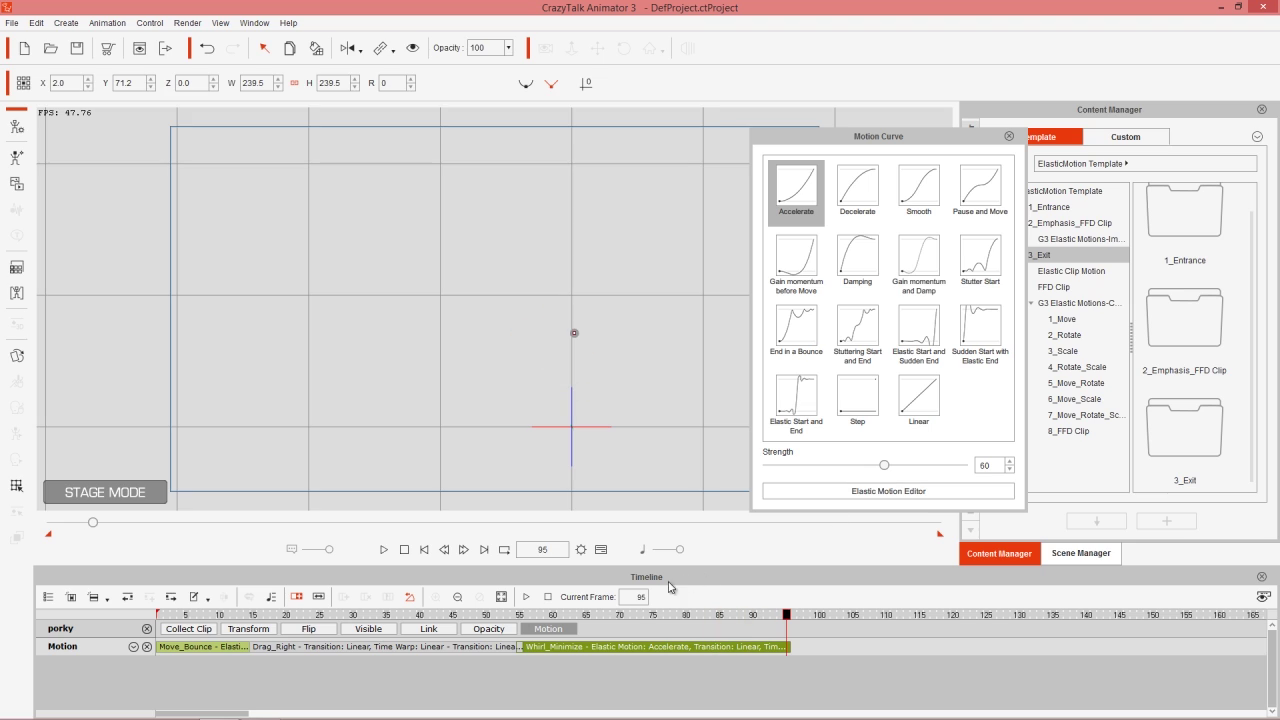
left_click_drag(545, 617, 628, 634)
Try Stuttering Start and End, Elastic Start and Sudden End, Linear, Elastic Start and End, Pause and Move, and Stutter Start on Whirl_Minimize.
left_click(869, 336)
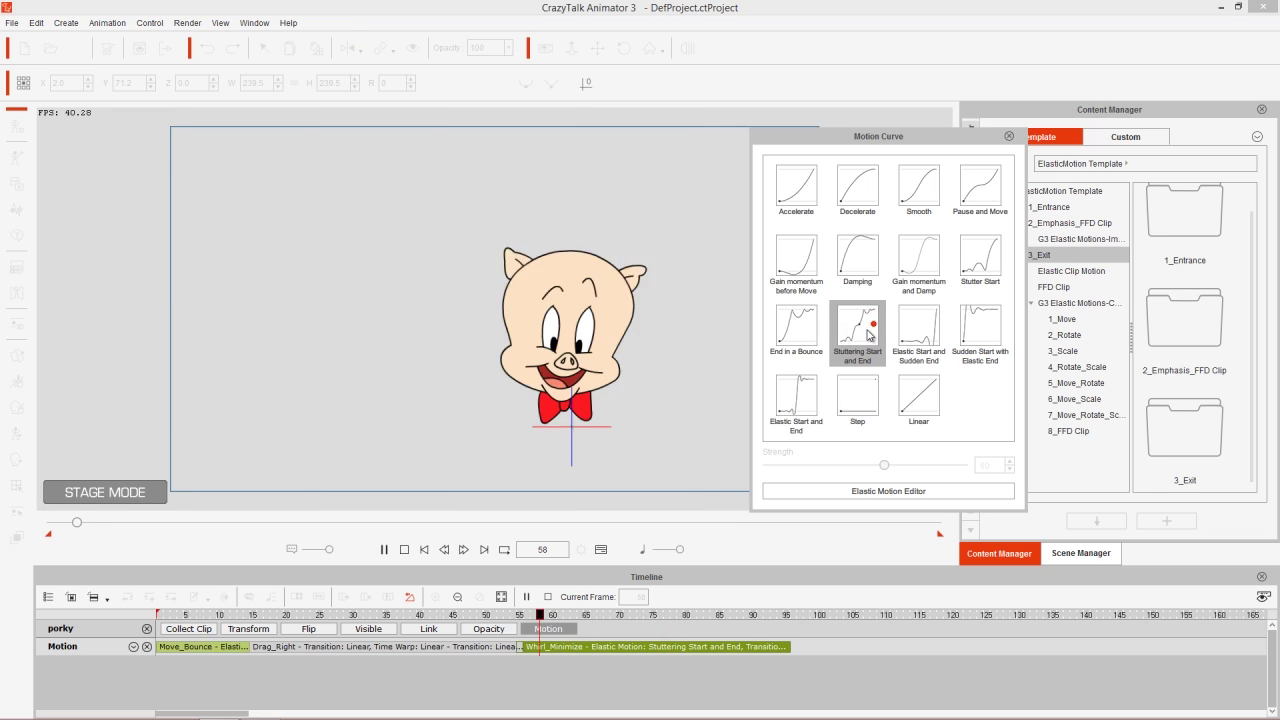
left_click(902, 335)
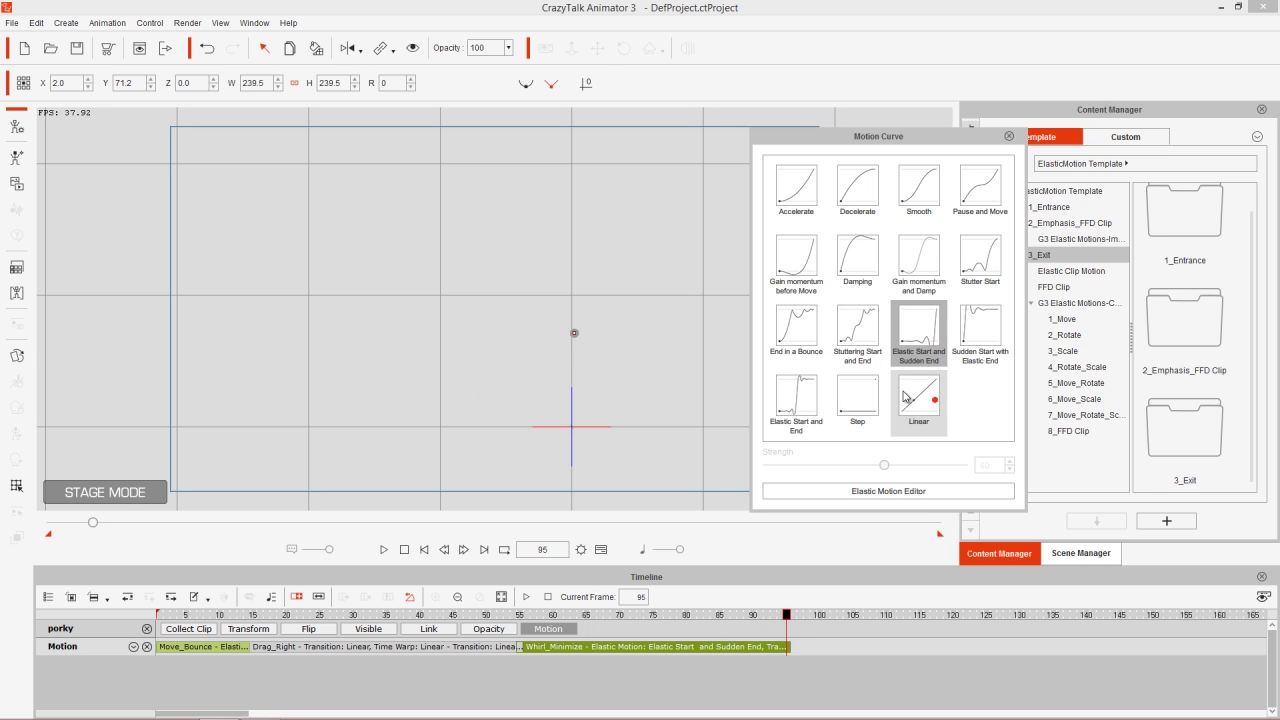
left_click(905, 397)
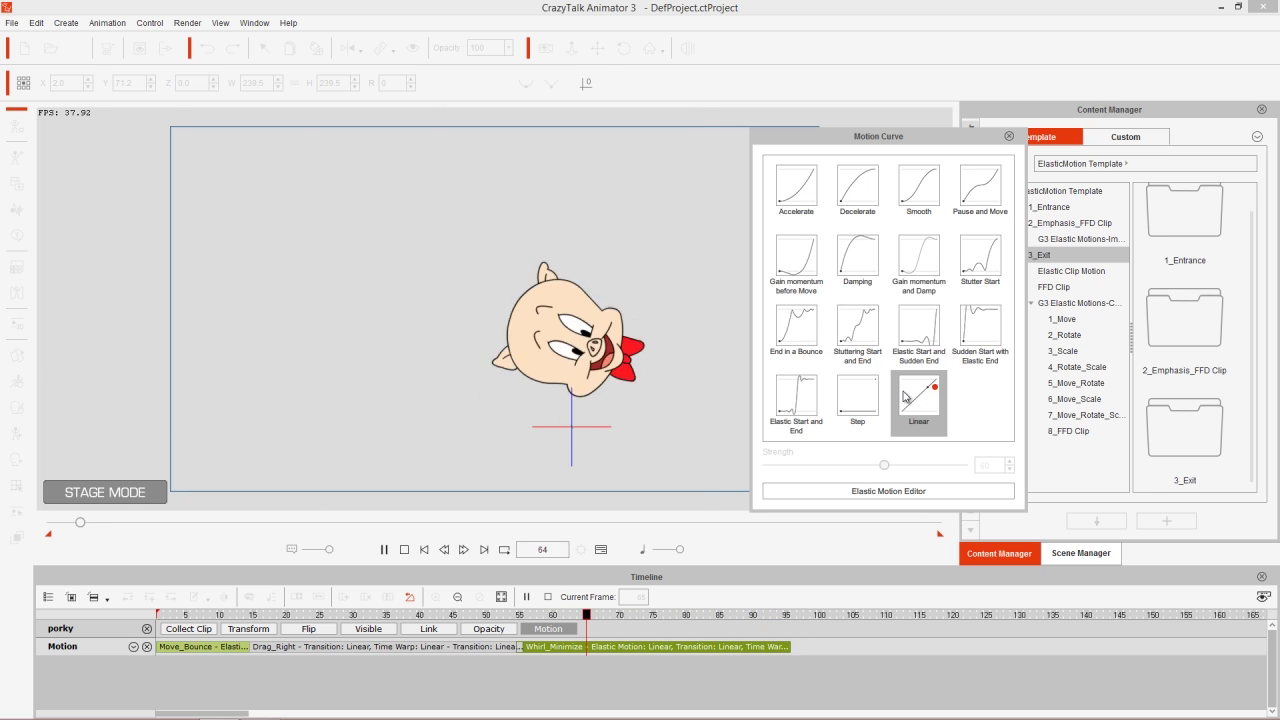
left_click(805, 400)
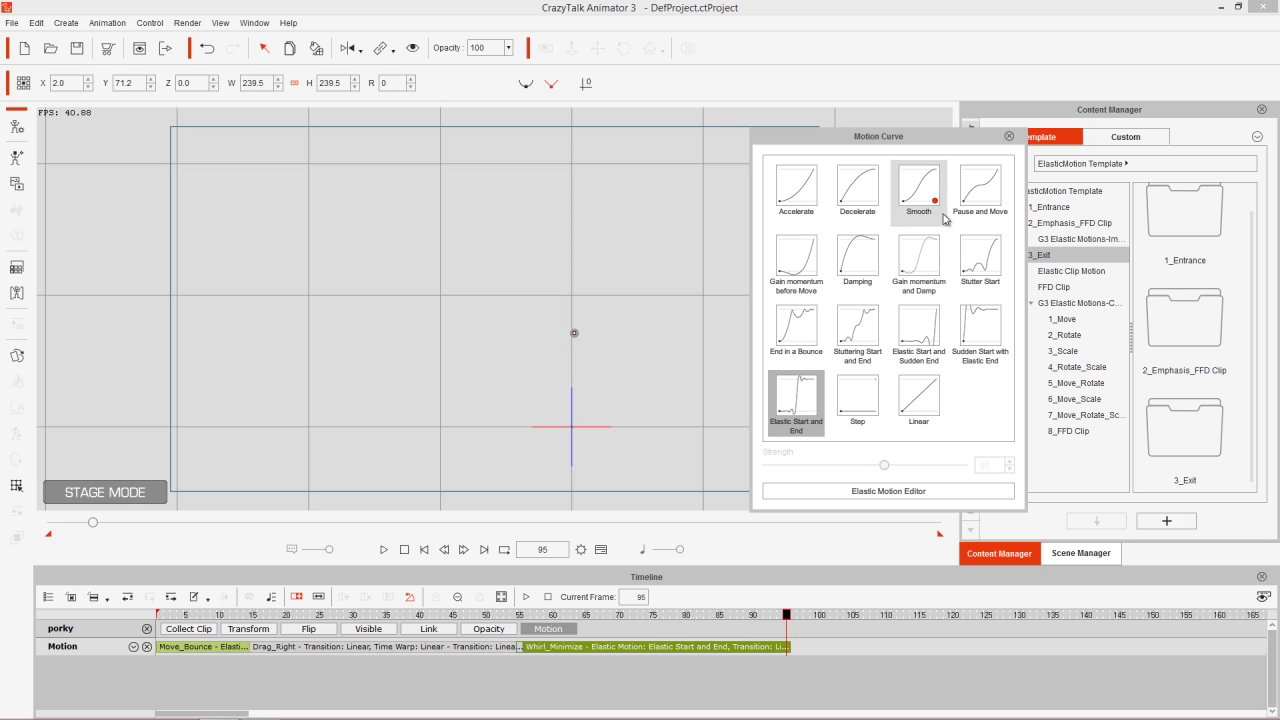
left_click(968, 185)
left_click(980, 255)
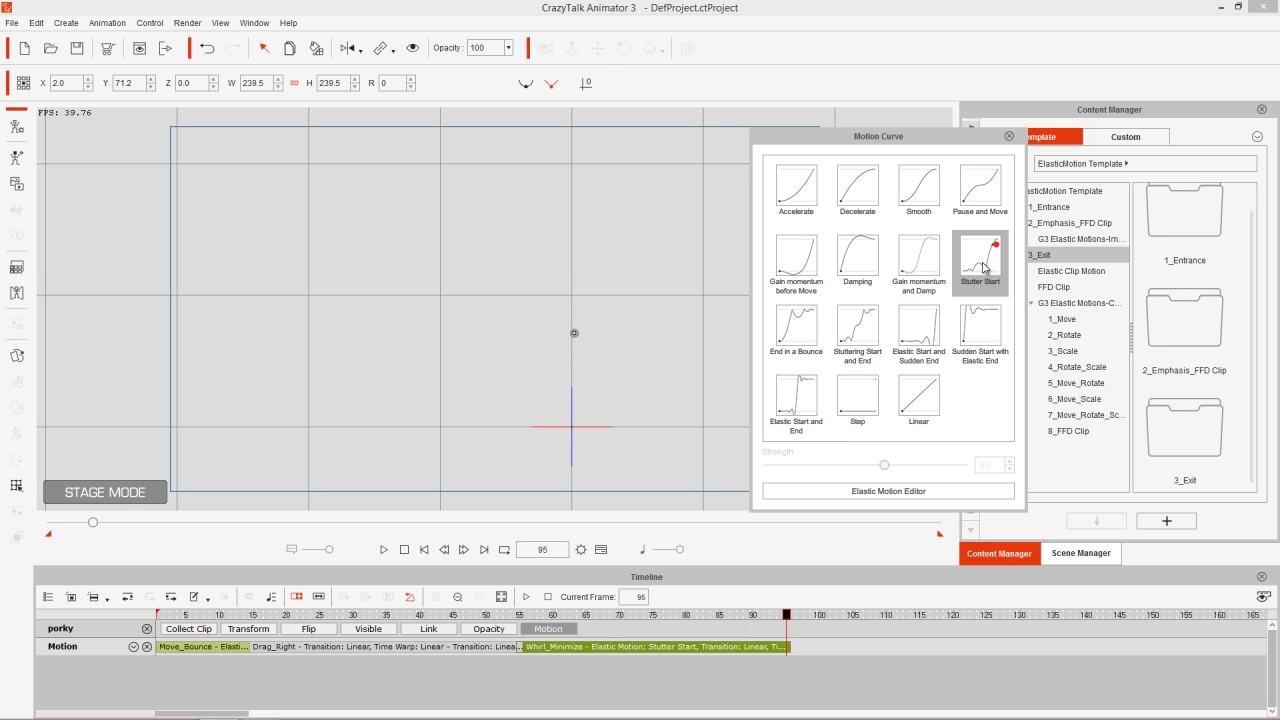
Preview Whirl_Minimize with Gain momentum and Damp, Sudden Start with Elastic End, Linear, End in a Bounce, and Stuttering Start and End.
left_click(909, 270)
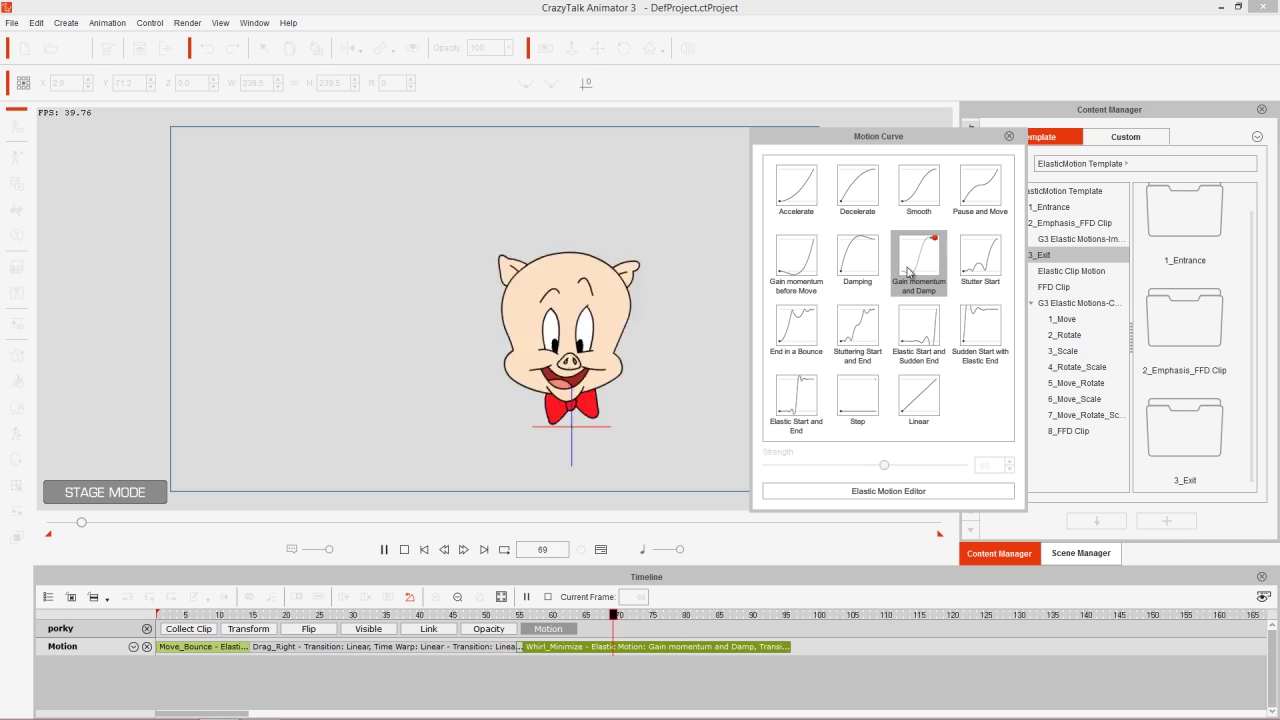
left_click(975, 343)
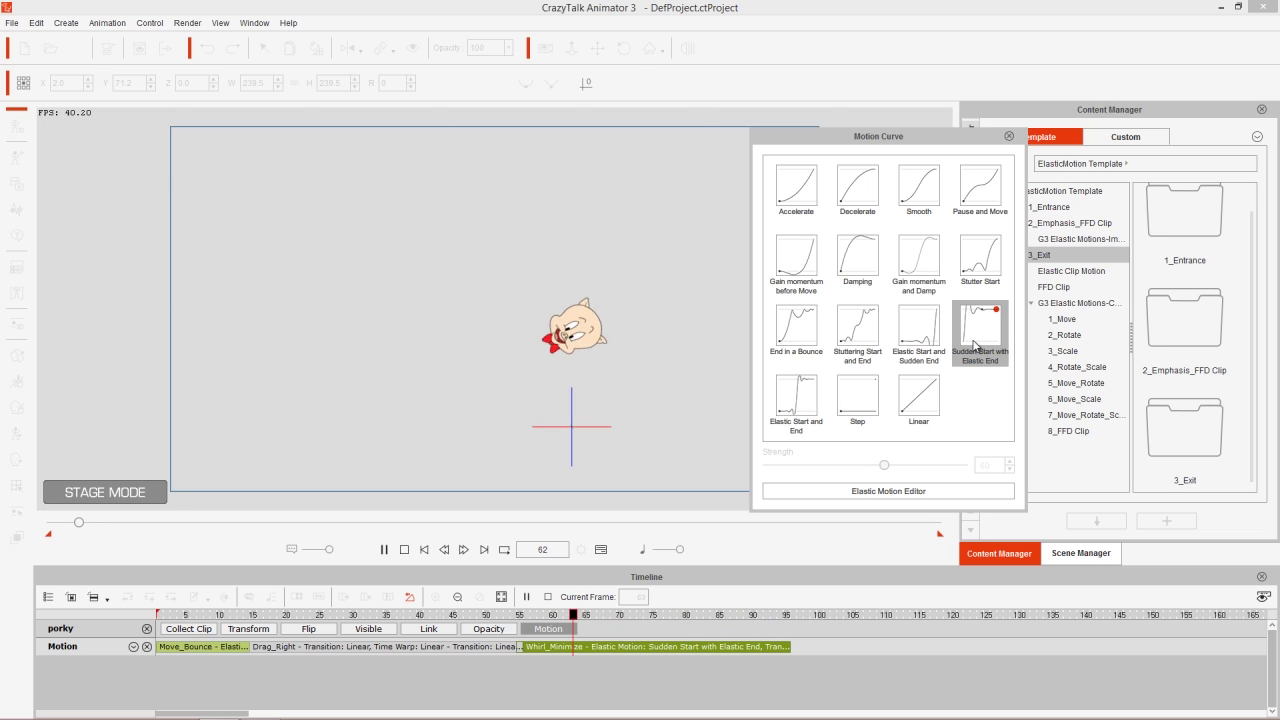
left_click(924, 396)
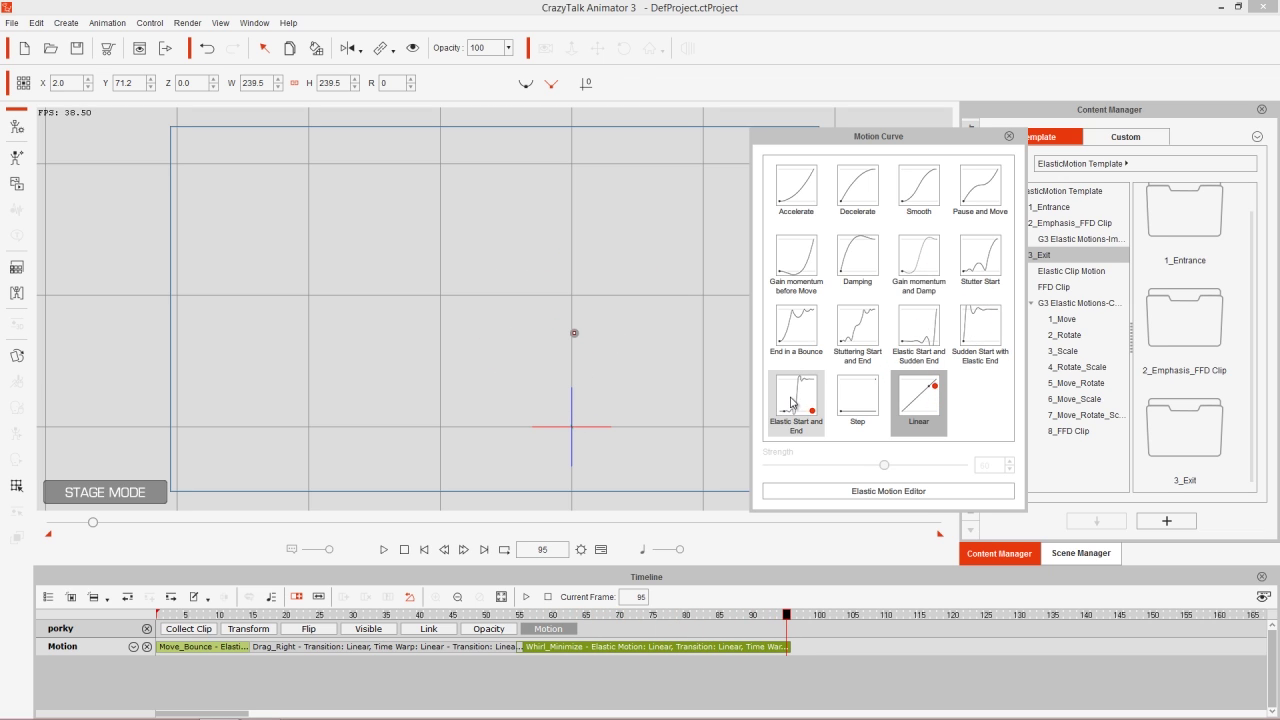
left_click(790, 325)
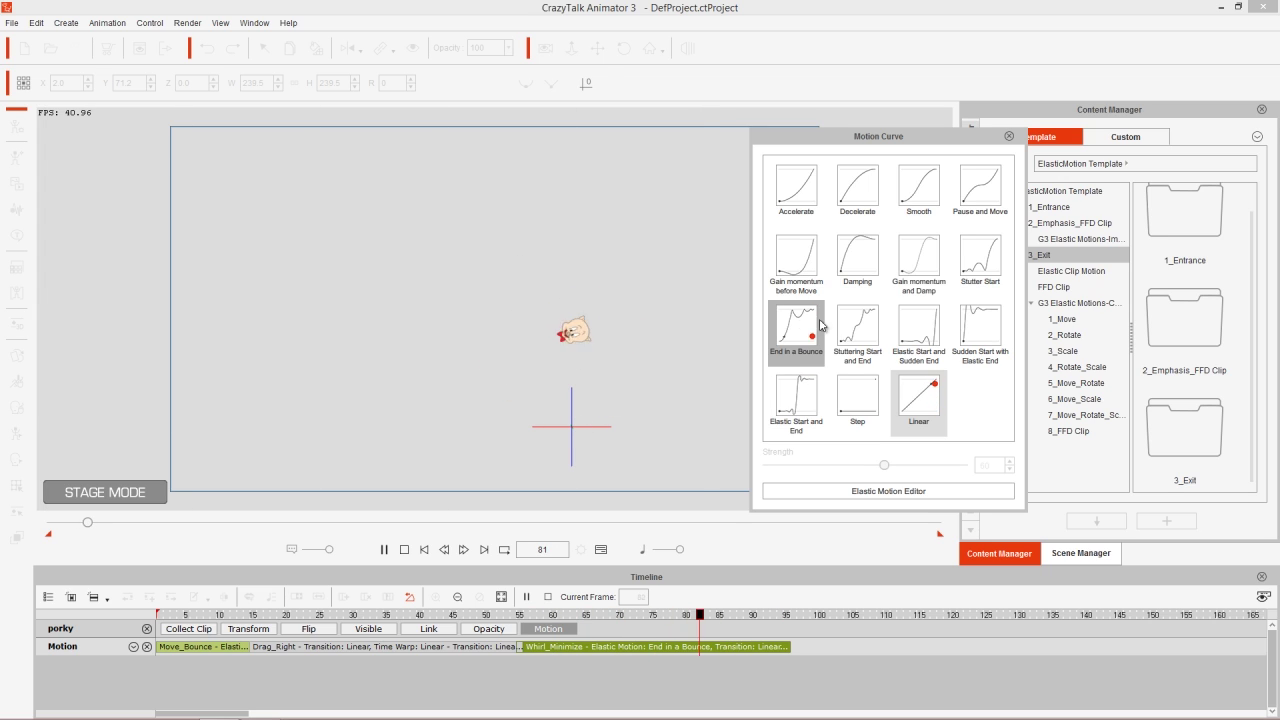
left_click(862, 330)
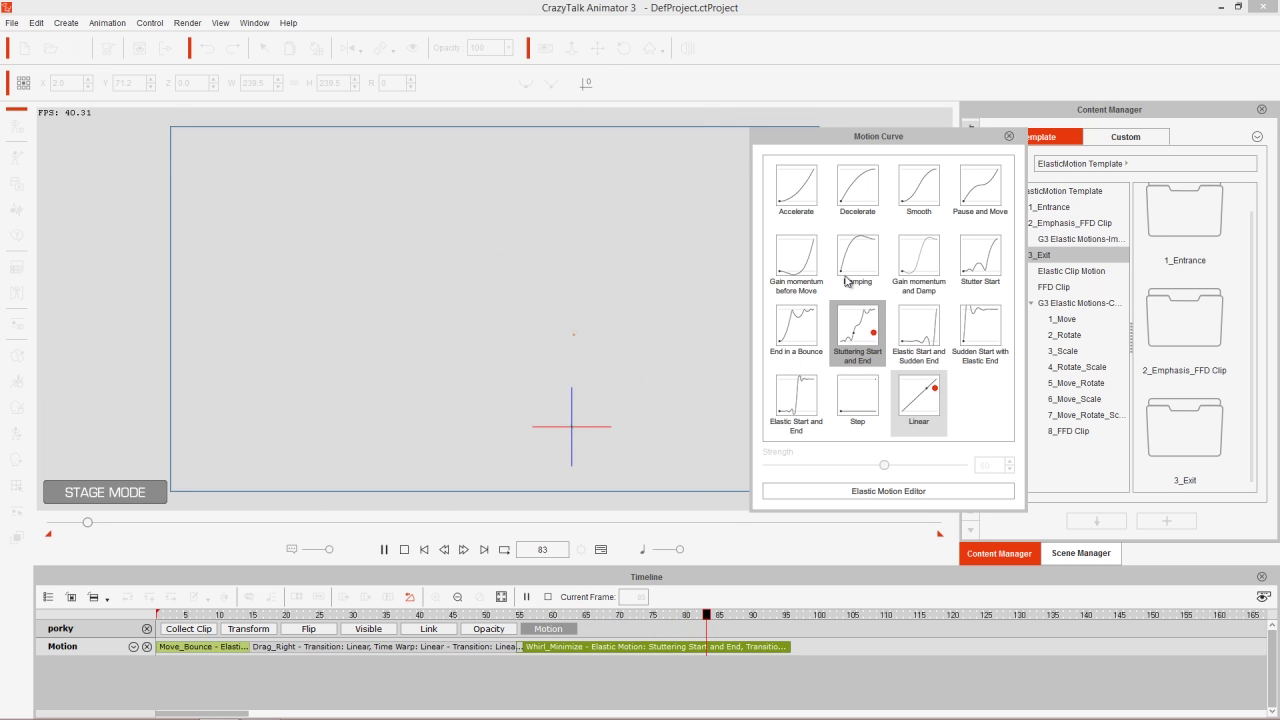
Apply the Accelerate curve to Whirl_Minimize, set its Strength to 100 and play the exit.
left_click(805, 183)
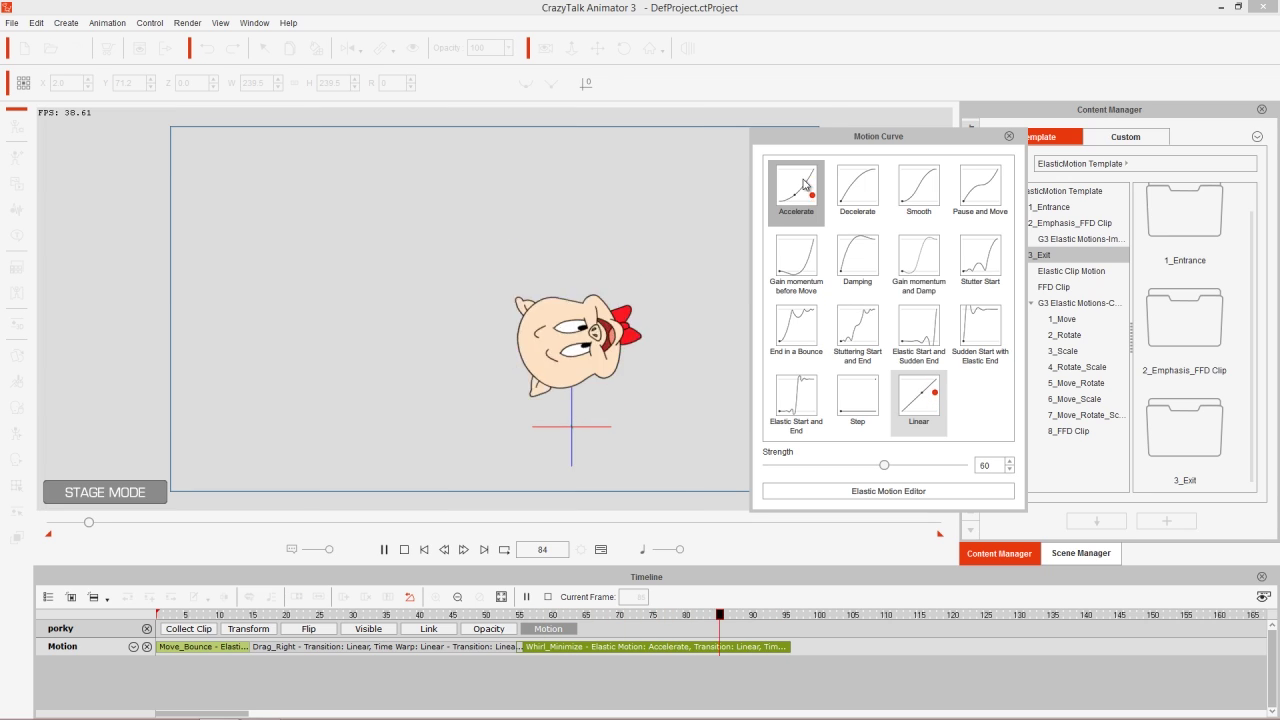
left_click(563, 620)
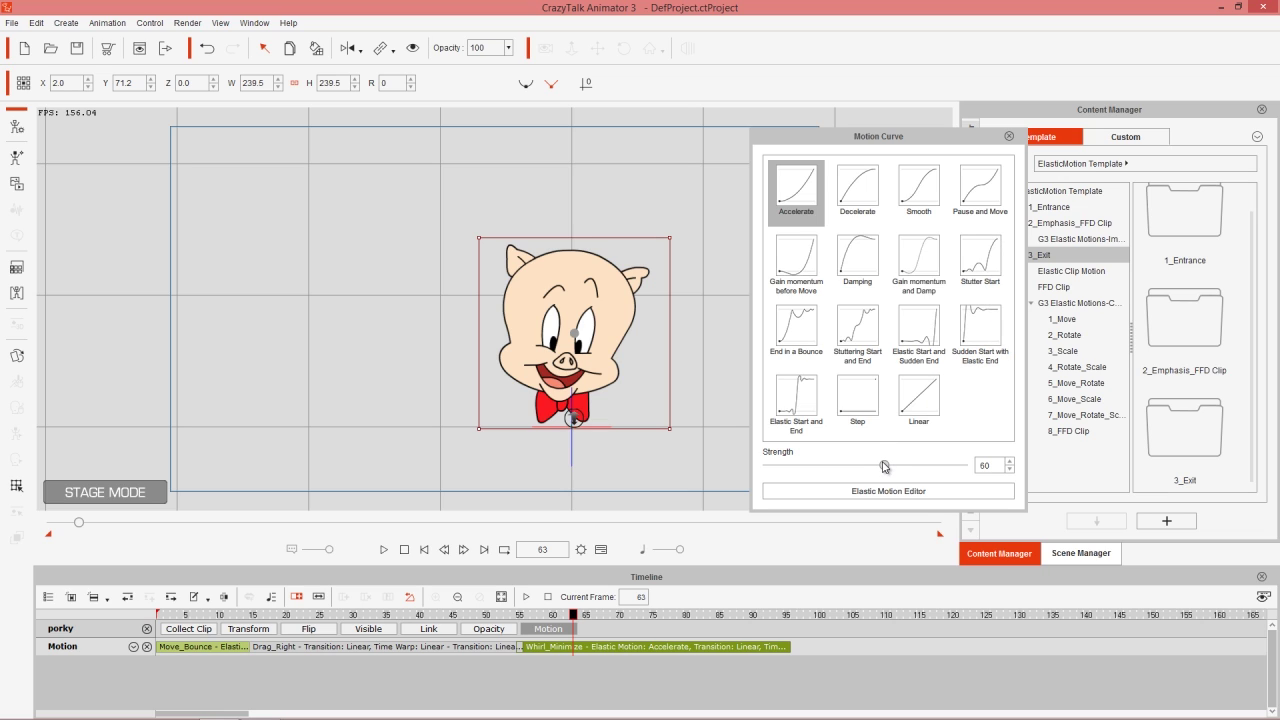
left_click_drag(884, 466, 927, 470)
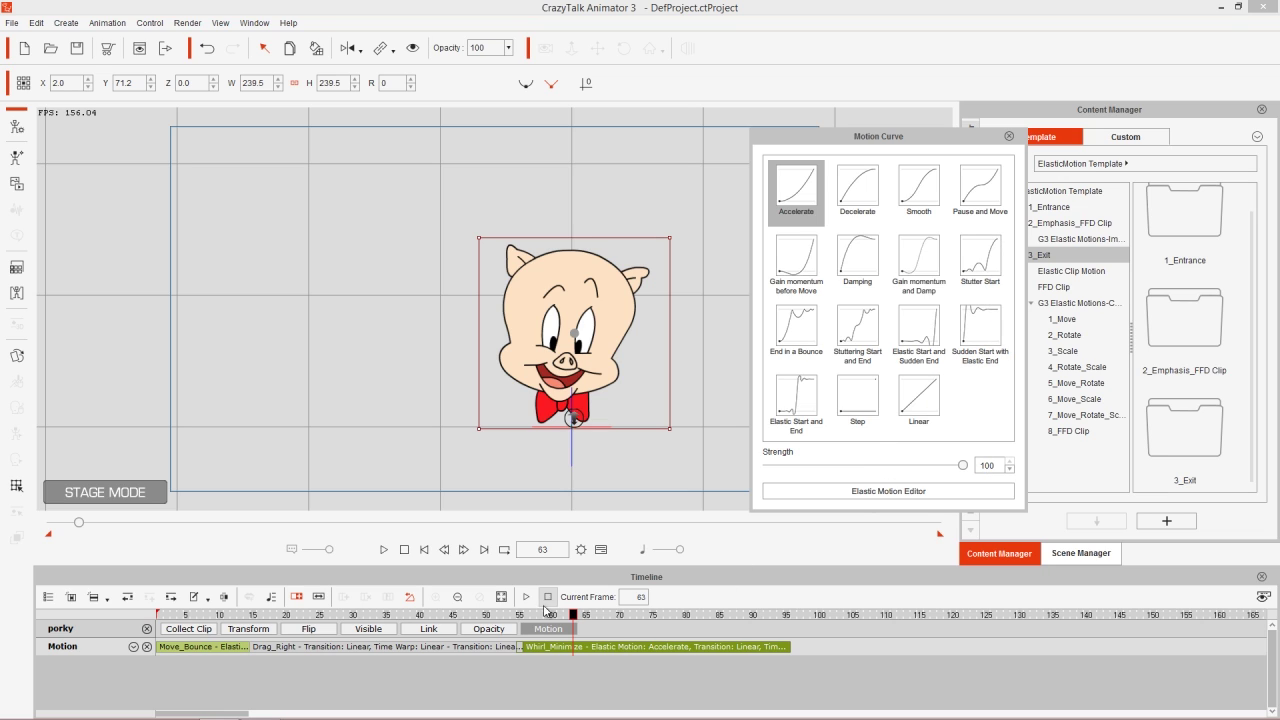
left_click_drag(526, 624, 741, 630)
key("space")
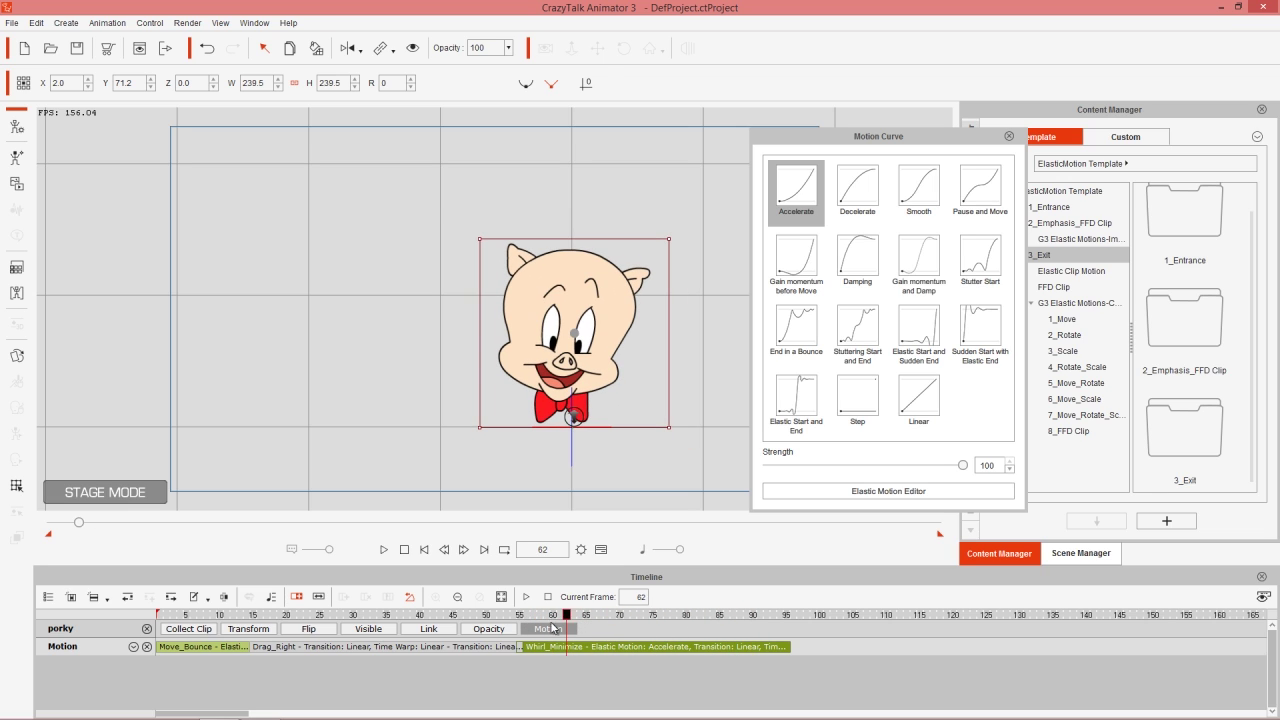
key("space")
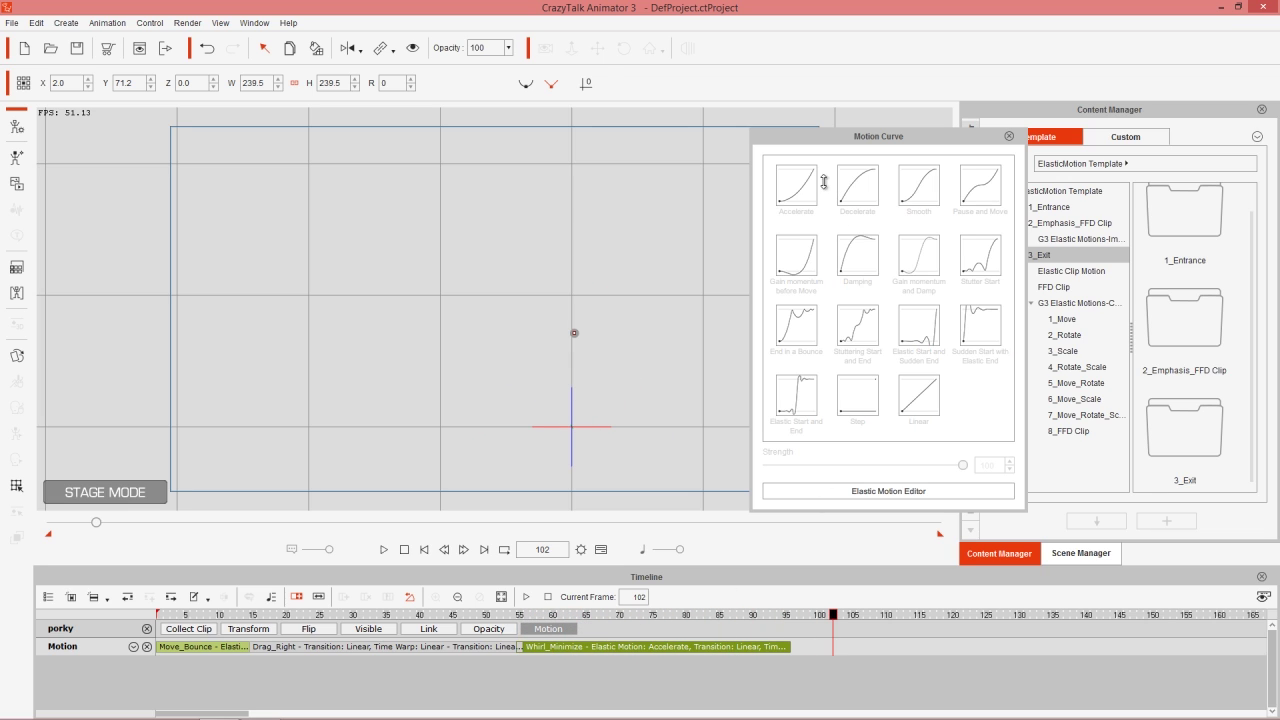
Set the Accelerate curve's Strength to 11 and replay the Whirl_Minimize exit from its start.
left_click(525, 614)
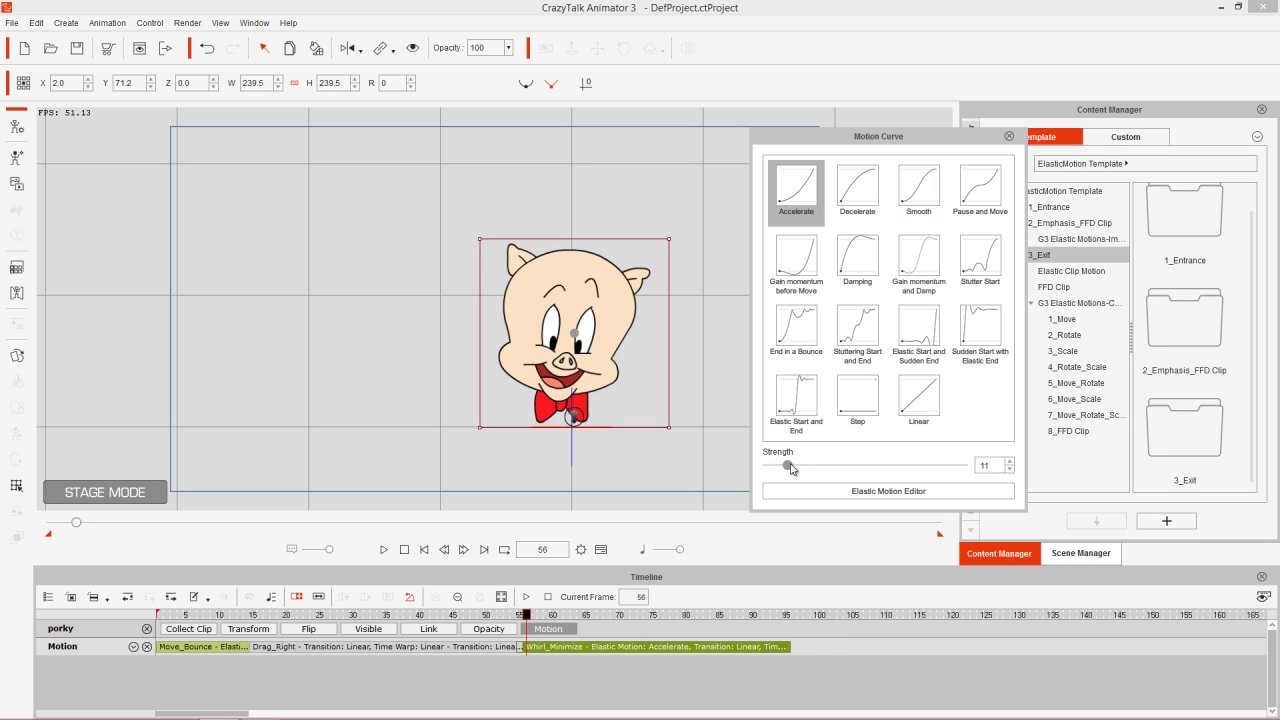
key("space")
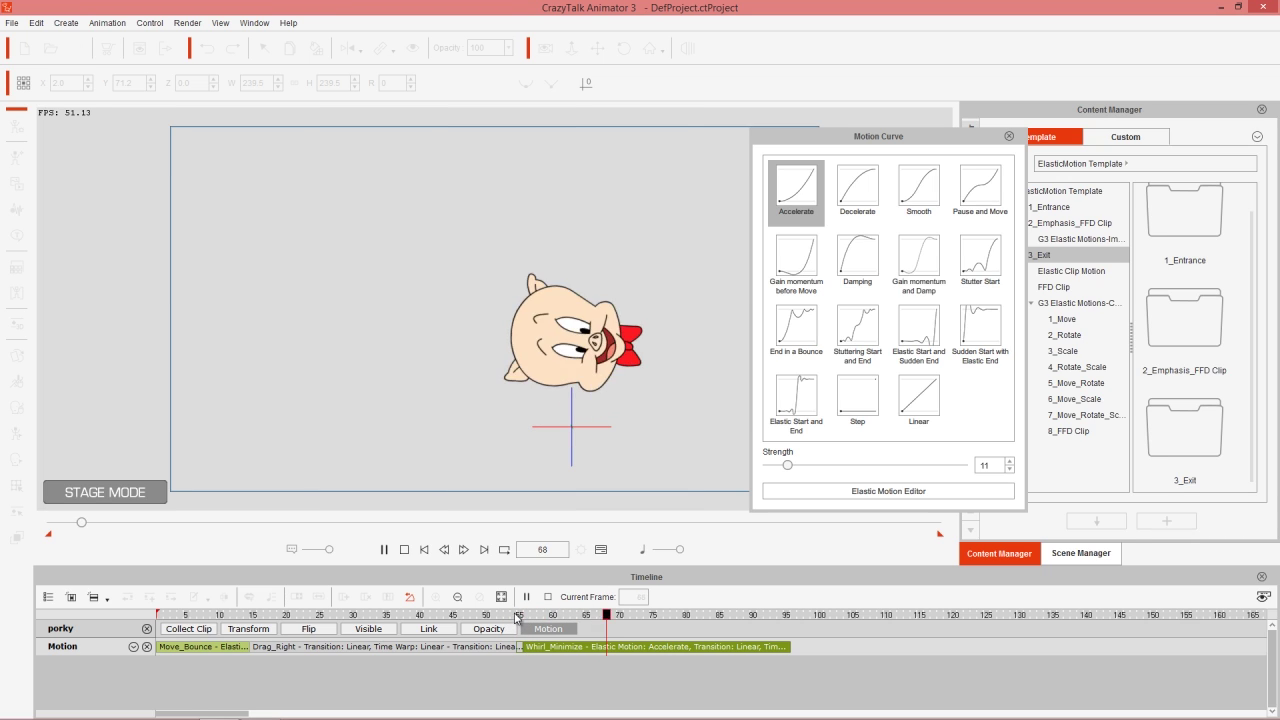
key("space")
mouse_move(795, 181)
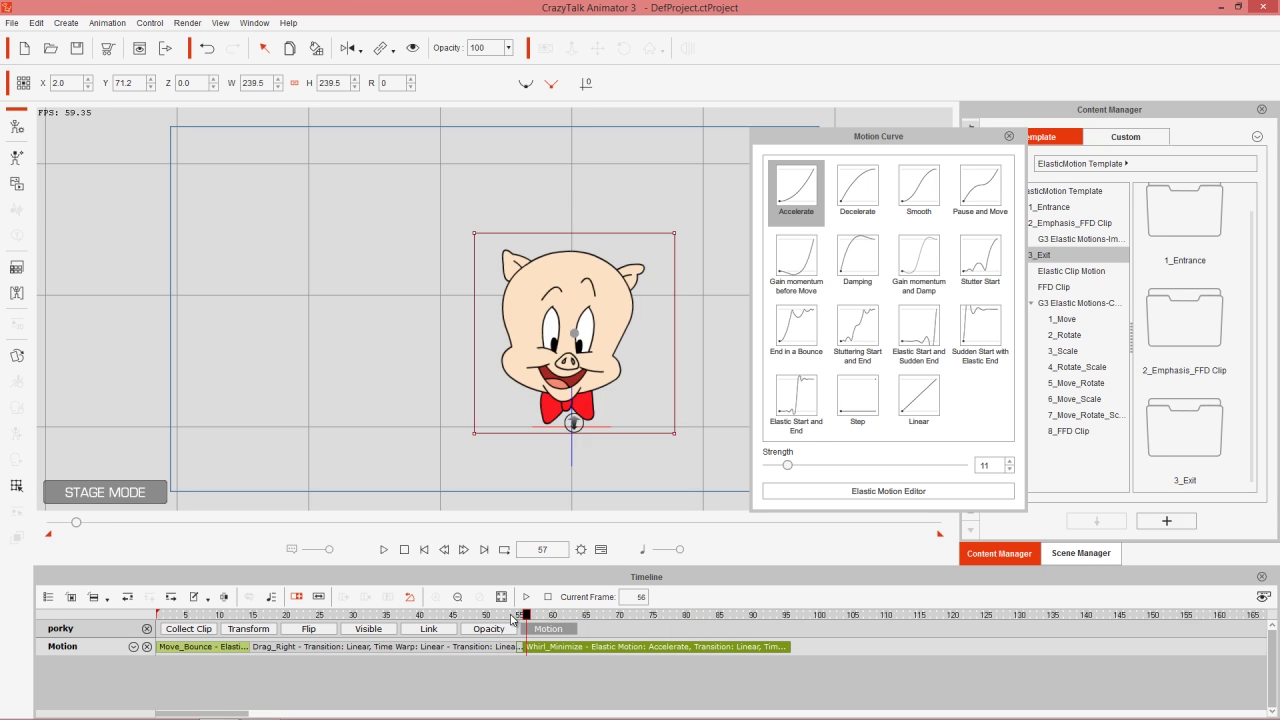
mouse_move(789, 318)
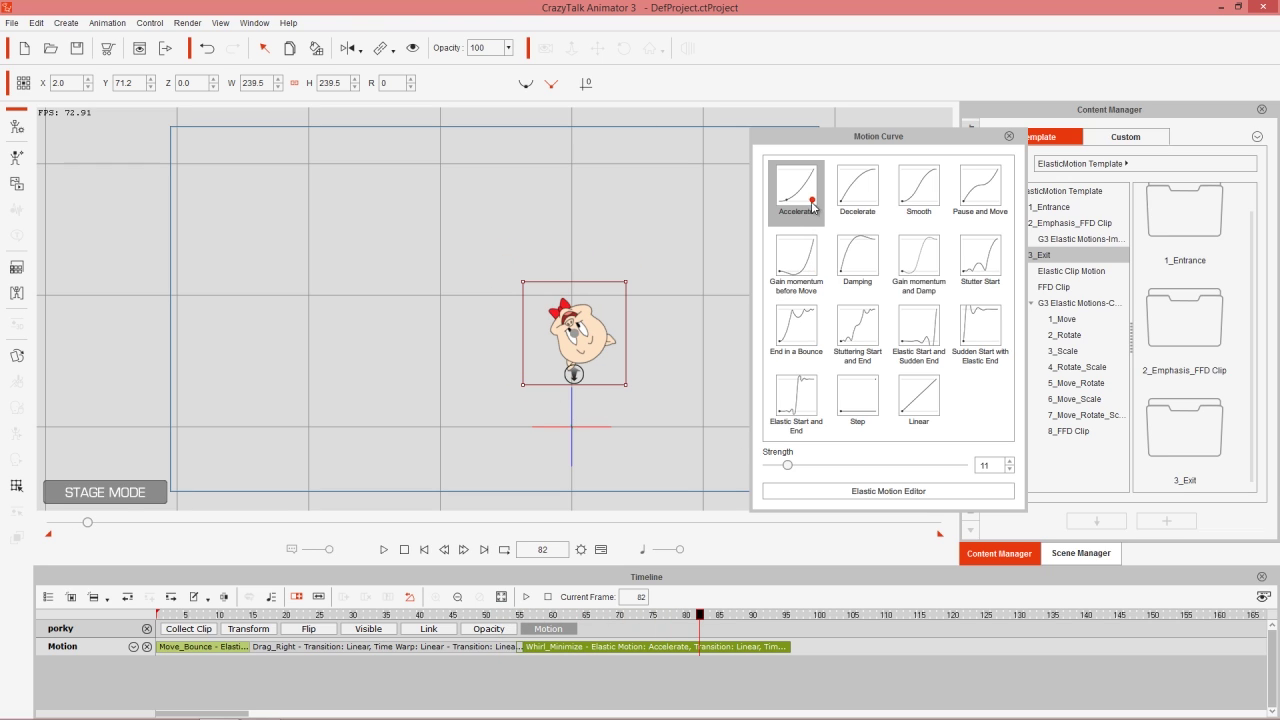
Set the Accelerate curve's Strength to 100 and review the Whirl_Minimize exit before closing the motion curve settings.
left_click_drag(788, 465, 1010, 476)
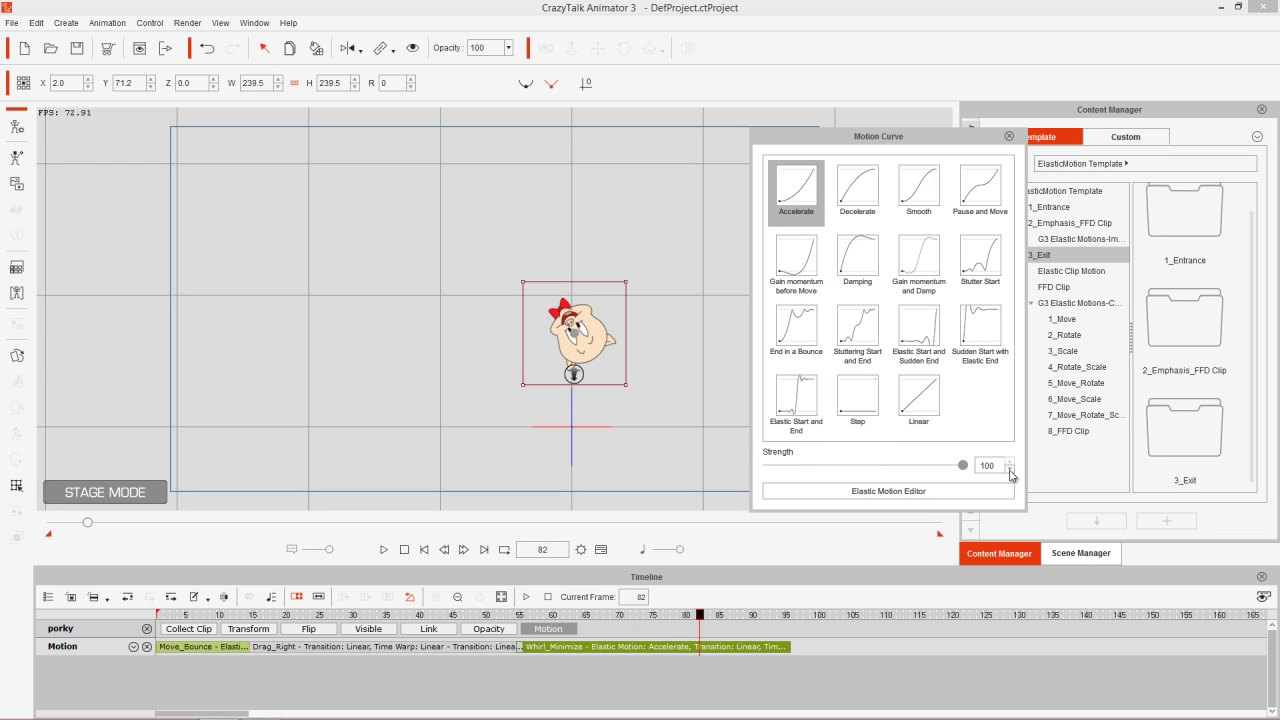
key("space")
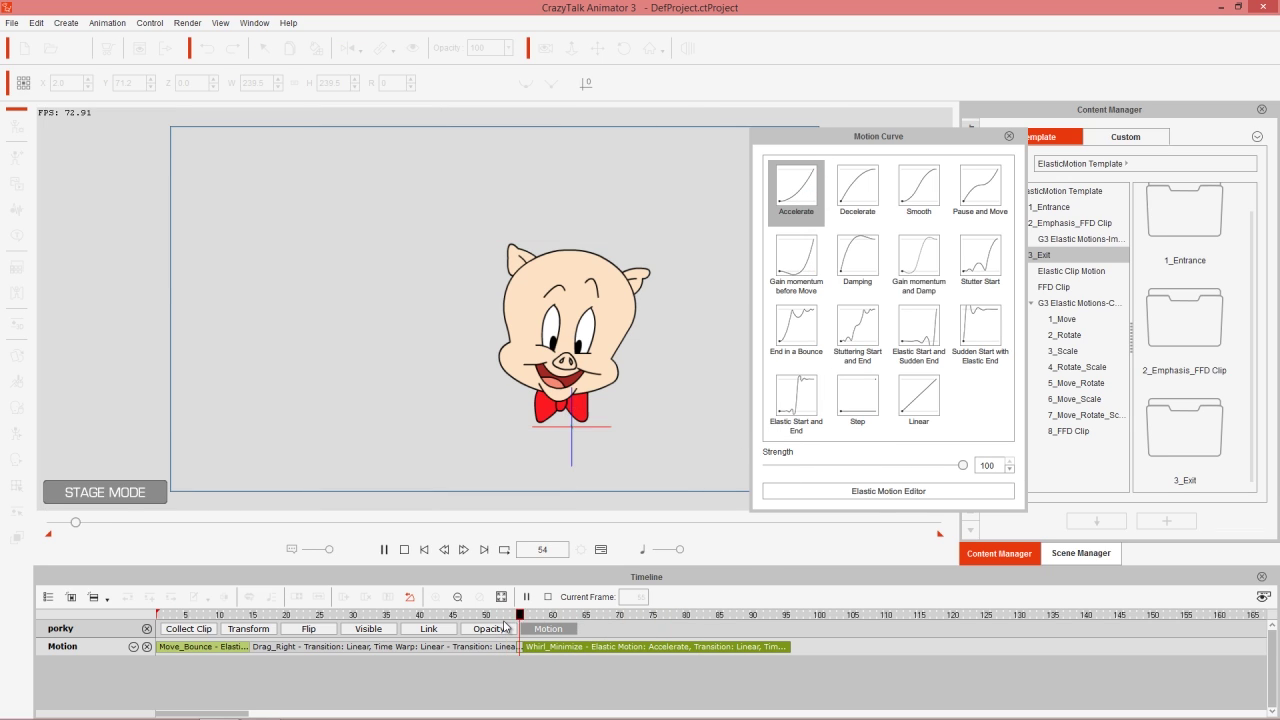
left_click(520, 625)
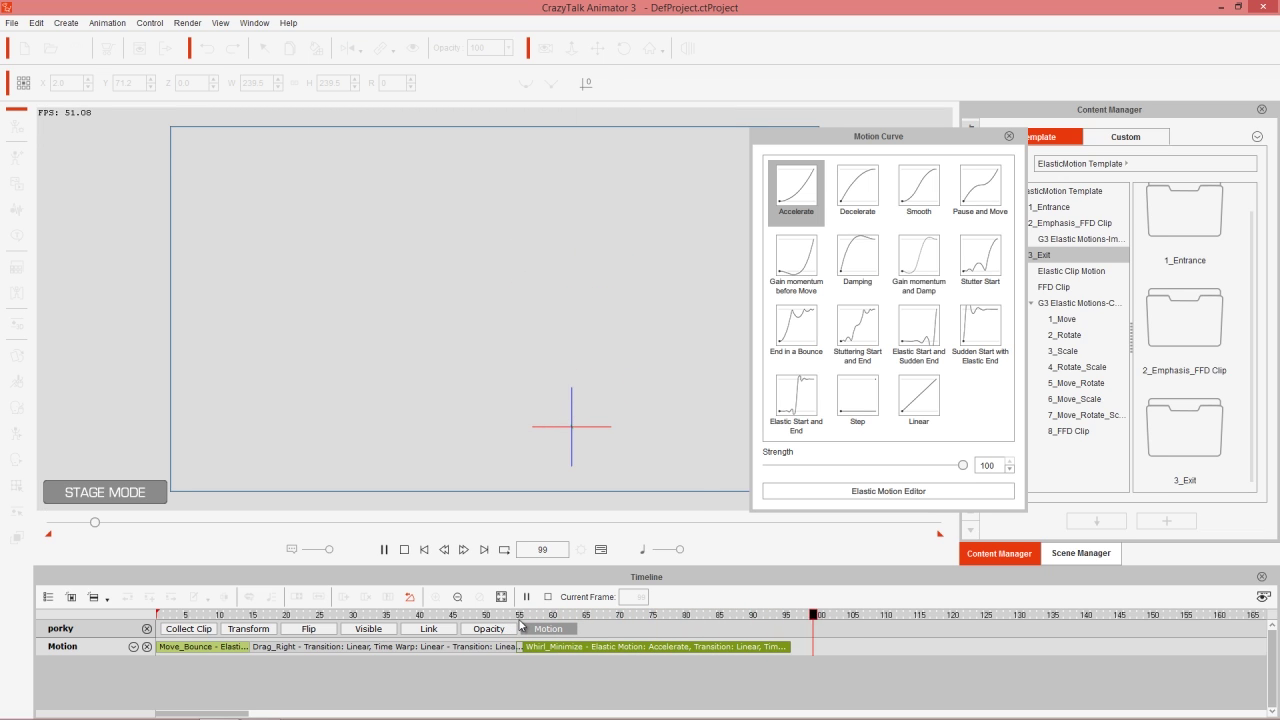
left_click(534, 615)
left_click_drag(613, 607, 727, 600)
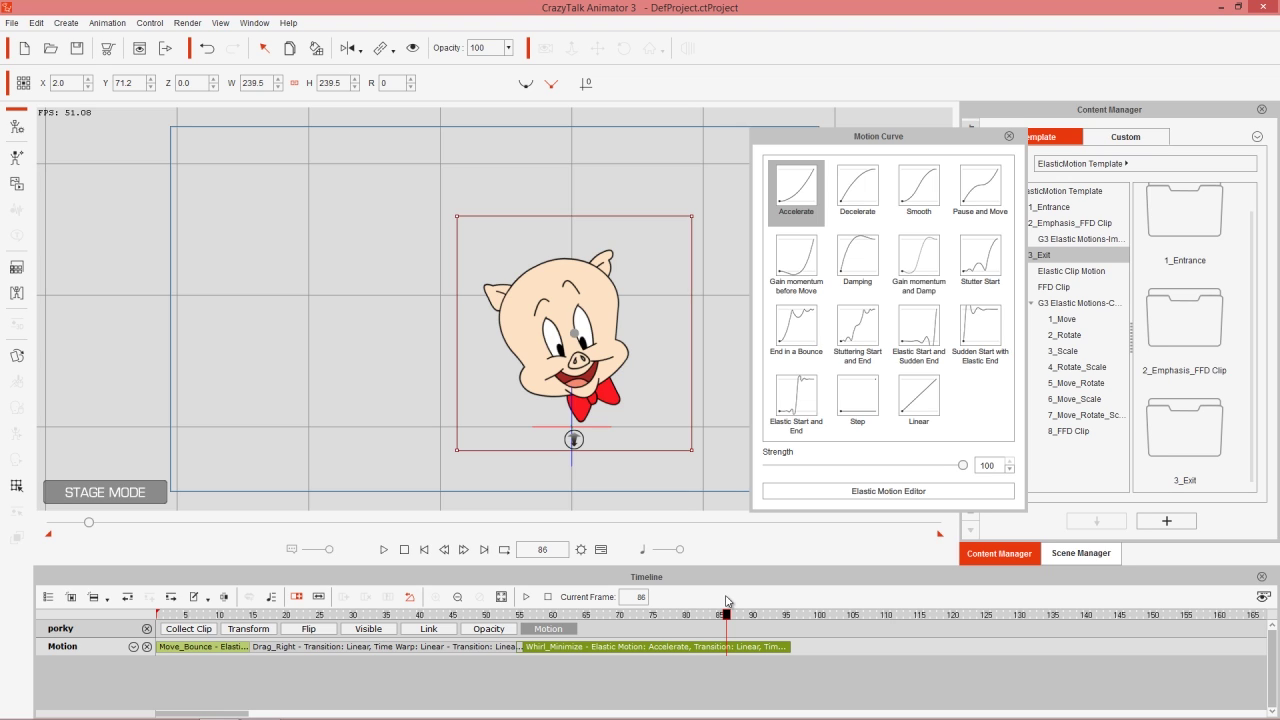
left_click_drag(522, 617, 604, 624)
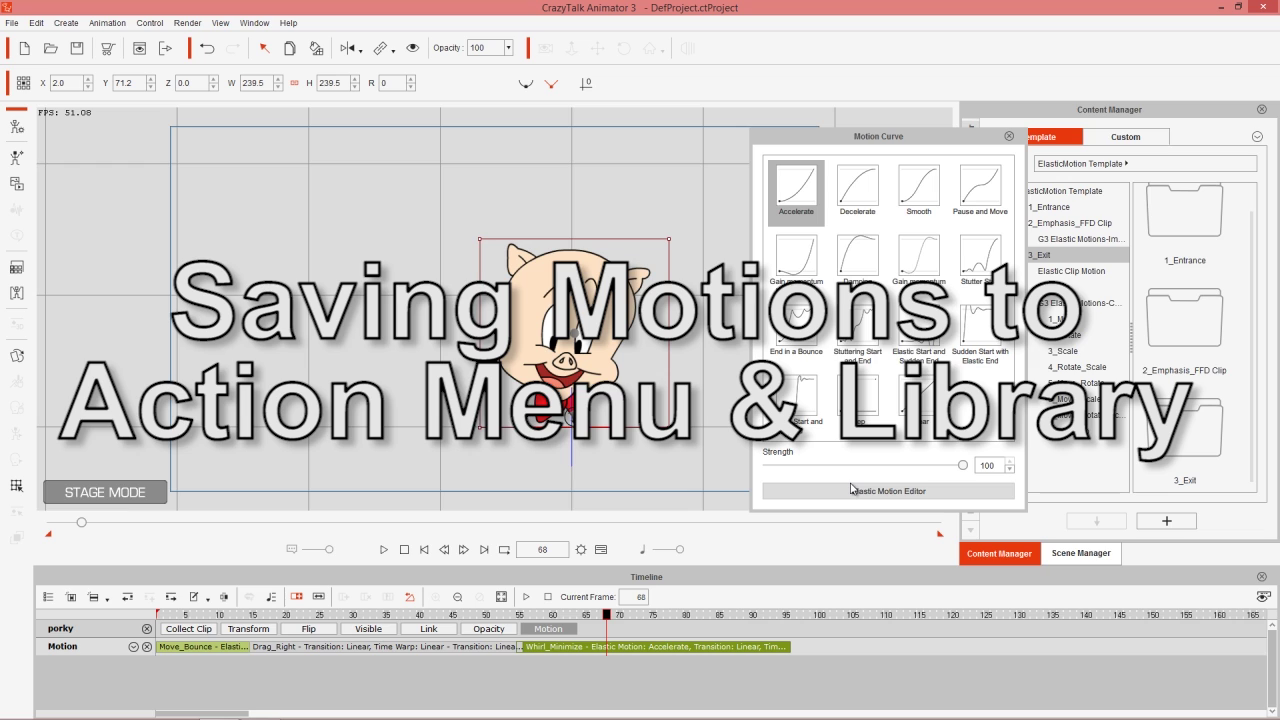
left_click(1009, 138)
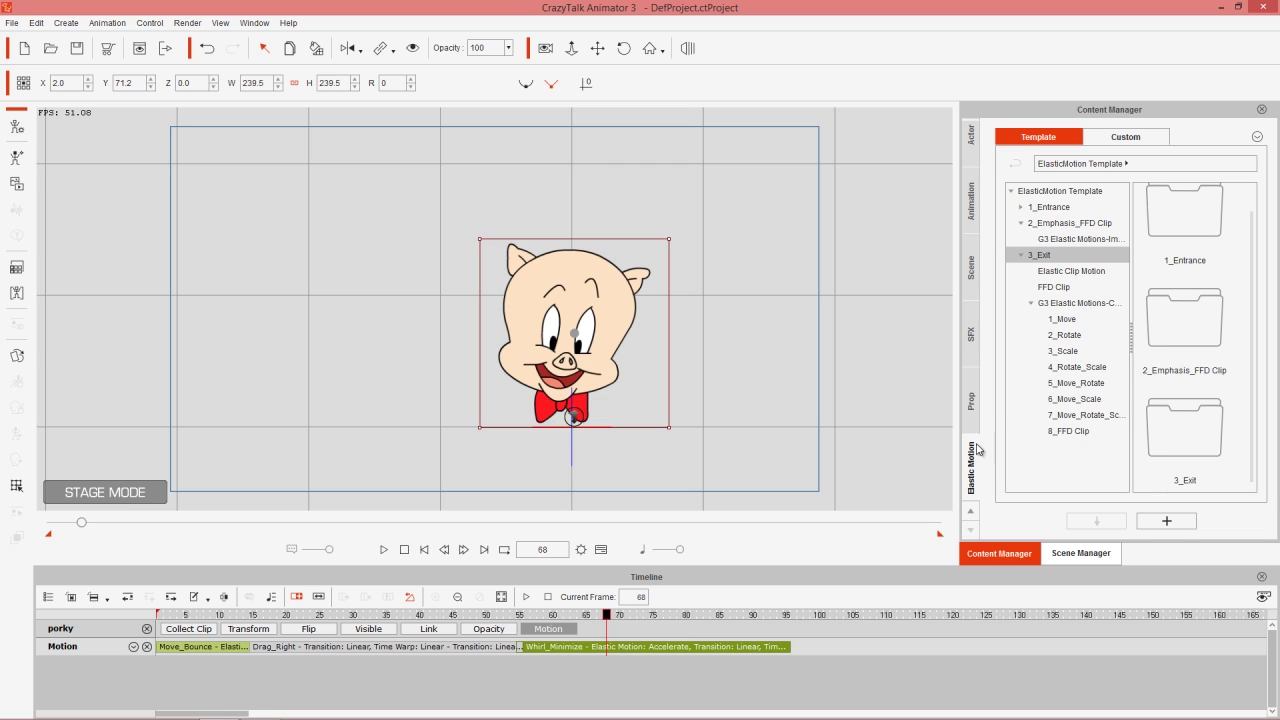
Save the customized Whirl_Minimize motion to the custom Elastic Motion library as Cool Exit 2.
left_click(1127, 138)
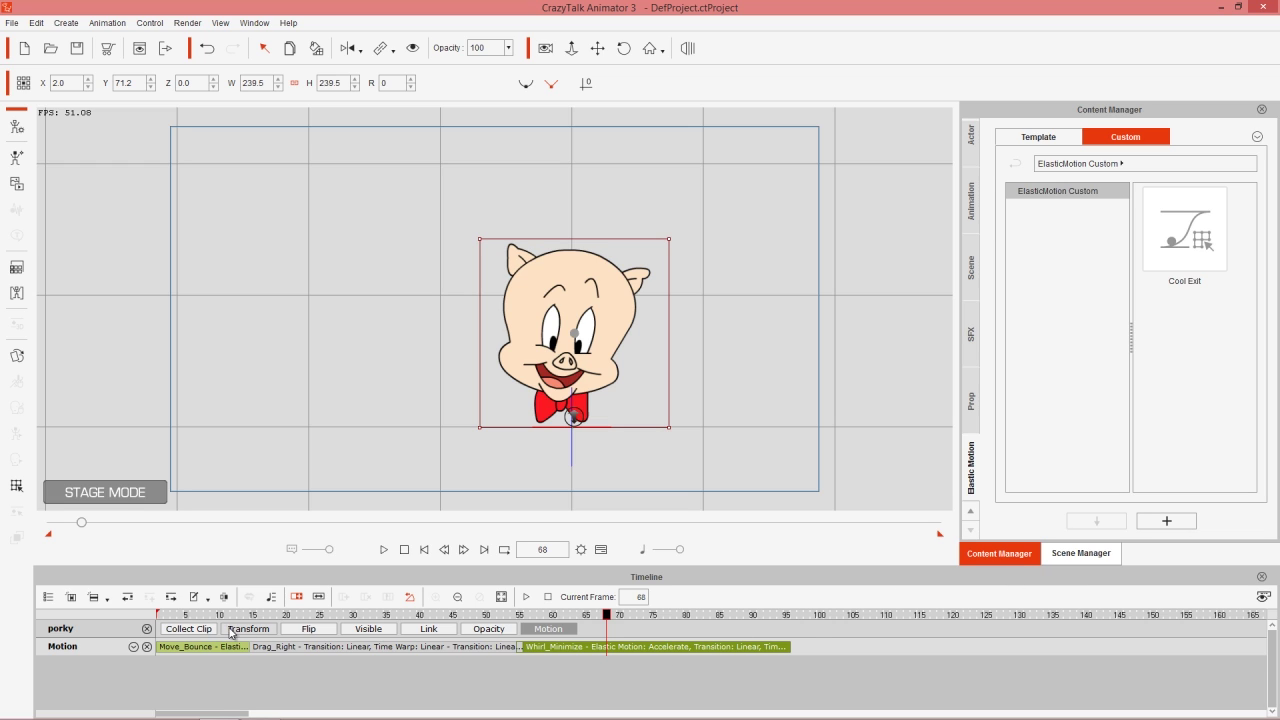
left_click_drag(551, 614, 659, 614)
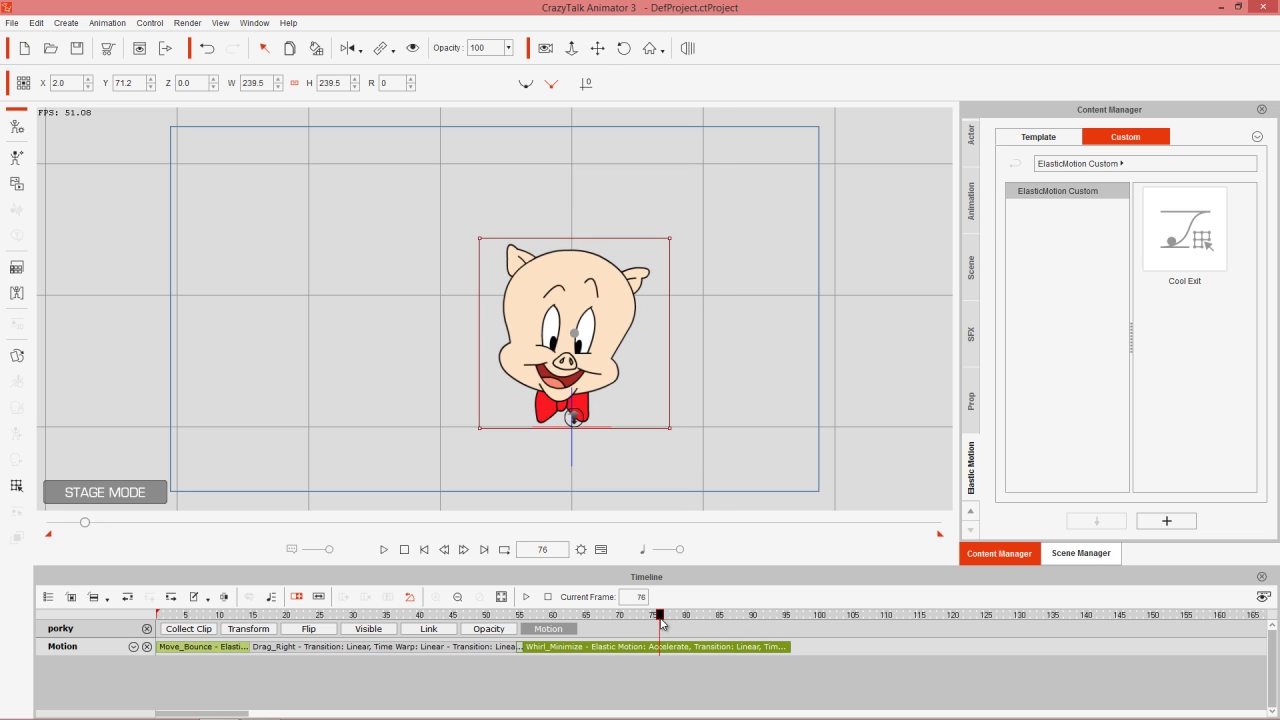
left_click(1175, 527)
type("Cool Exit 2")
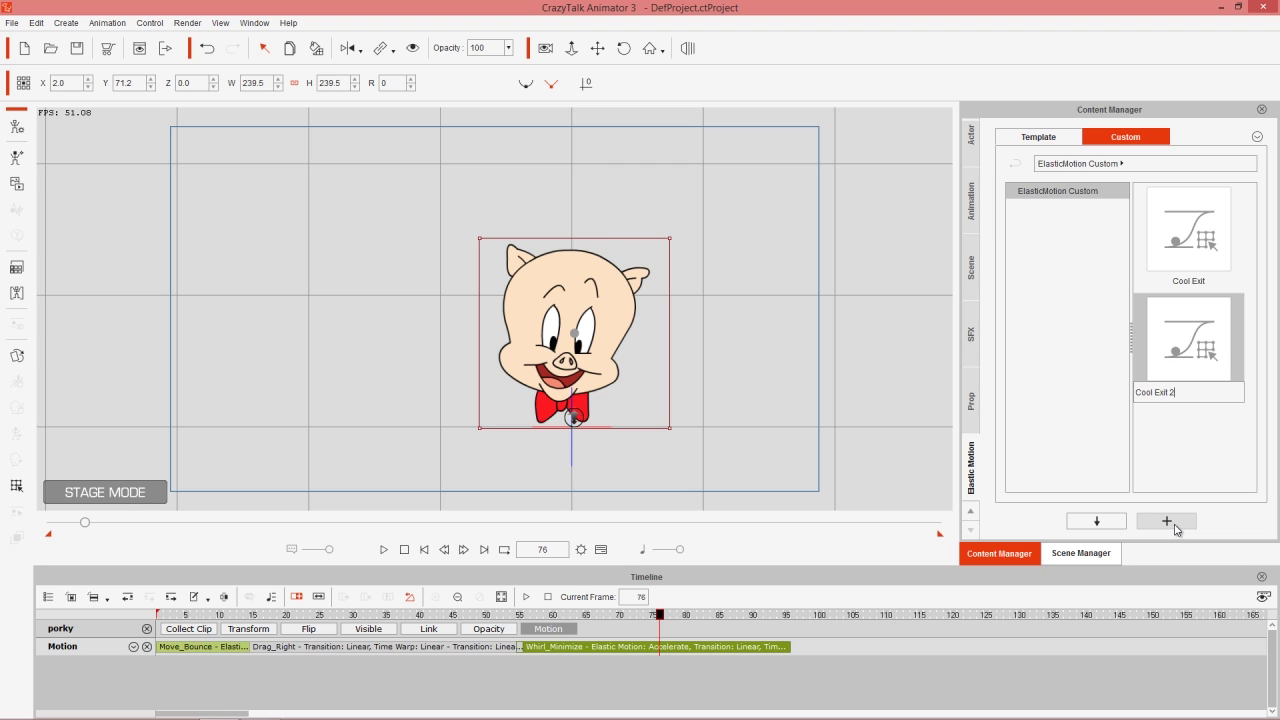
key("Return")
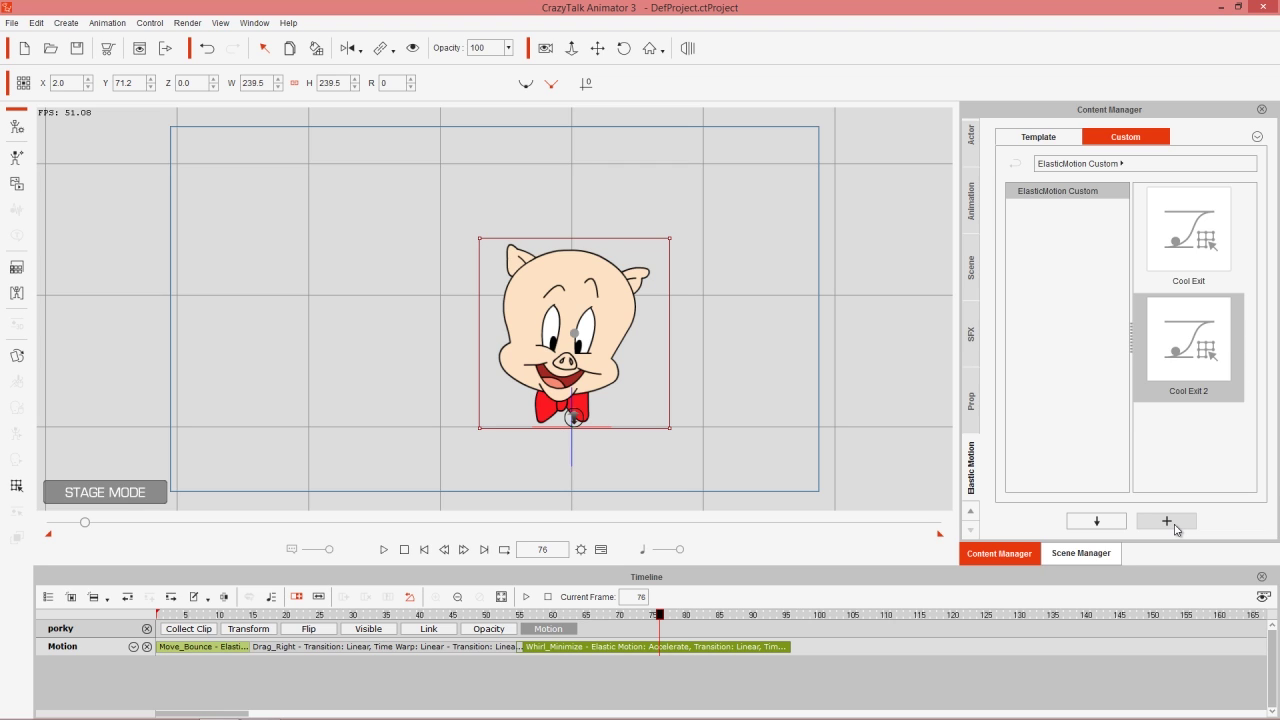
Try out the saved Cool Exit 2 motion at frame 96 after Whirl_Minimize and delete the added clip.
left_click(1181, 341)
left_click(793, 616)
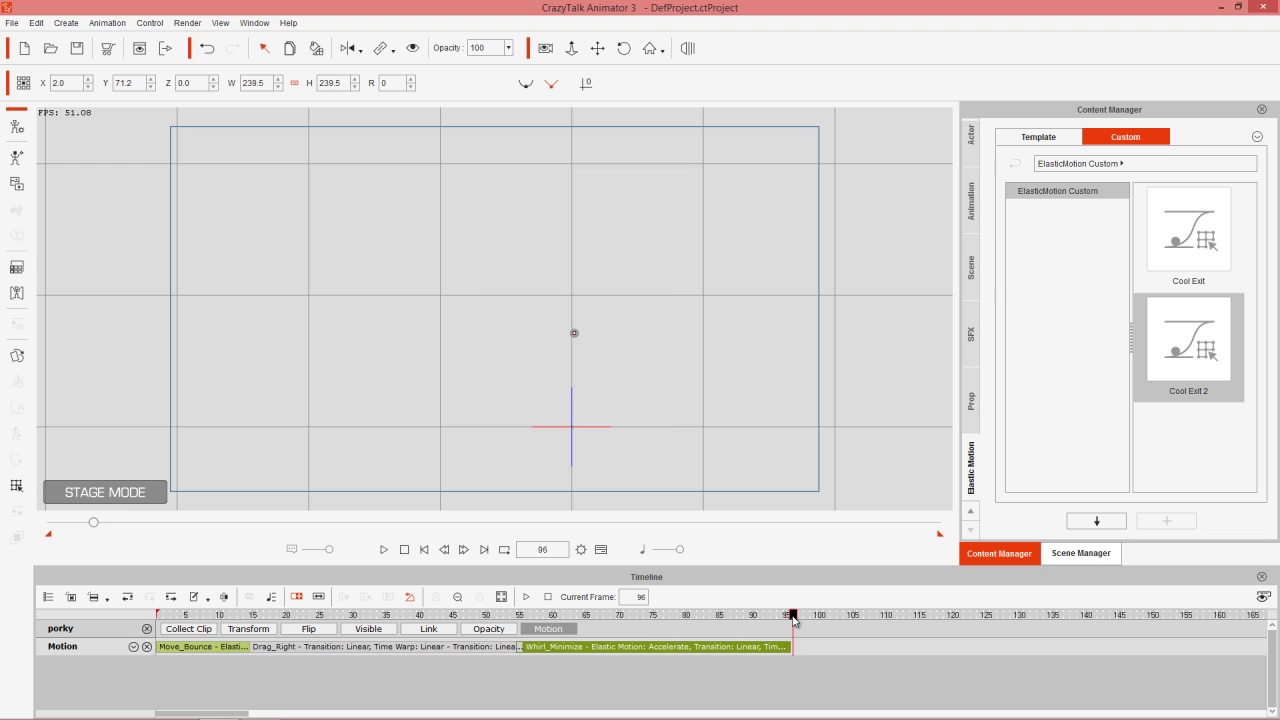
double_click(1207, 347)
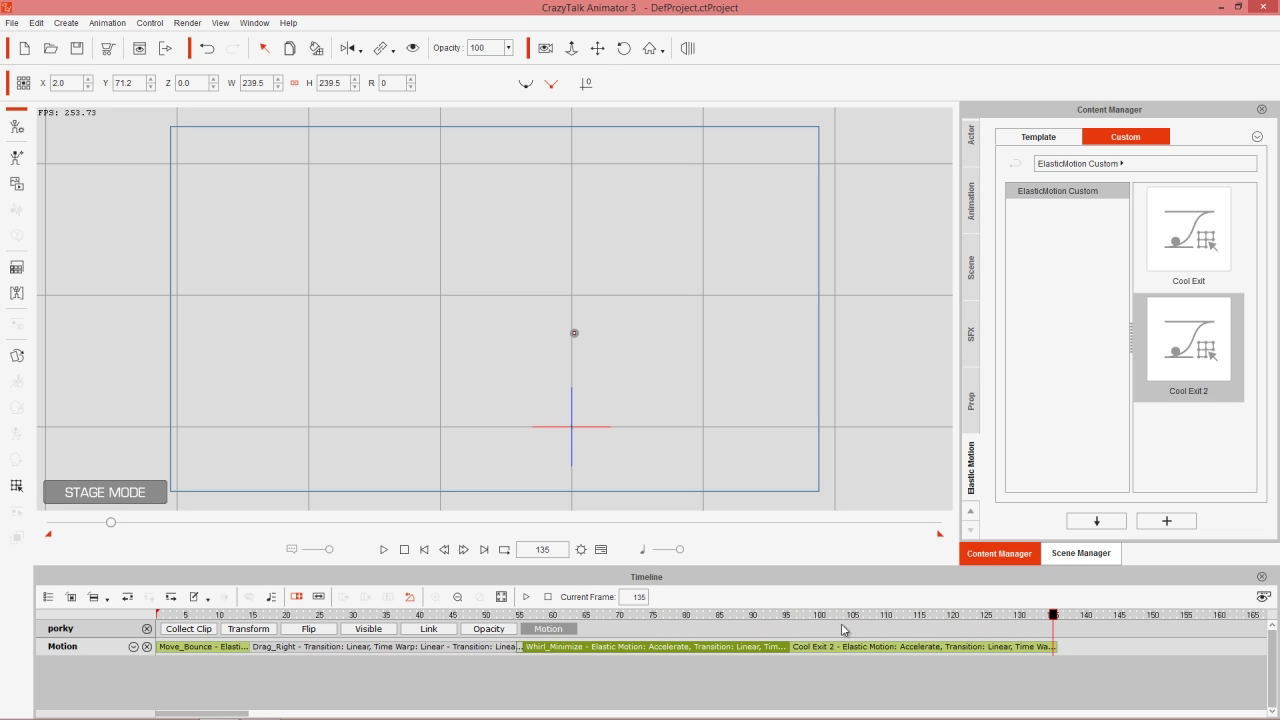
left_click_drag(775, 616, 950, 601)
left_click_drag(920, 646, 922, 646)
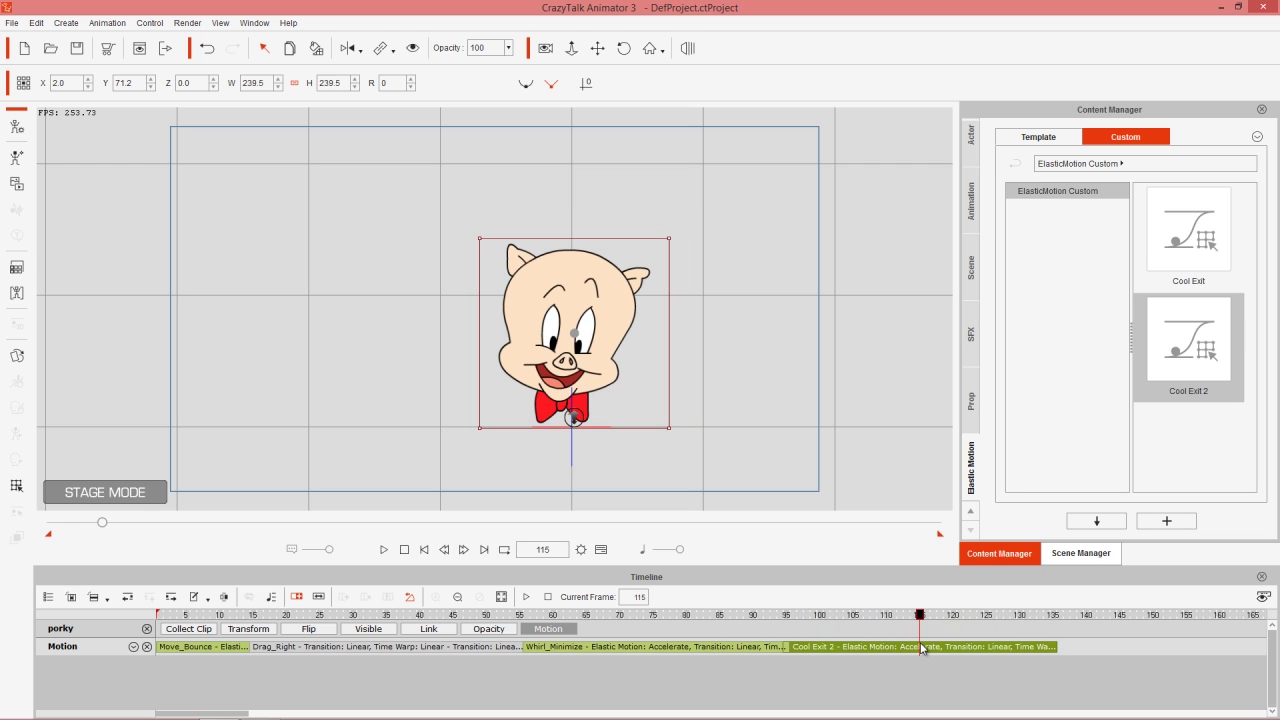
key("Delete")
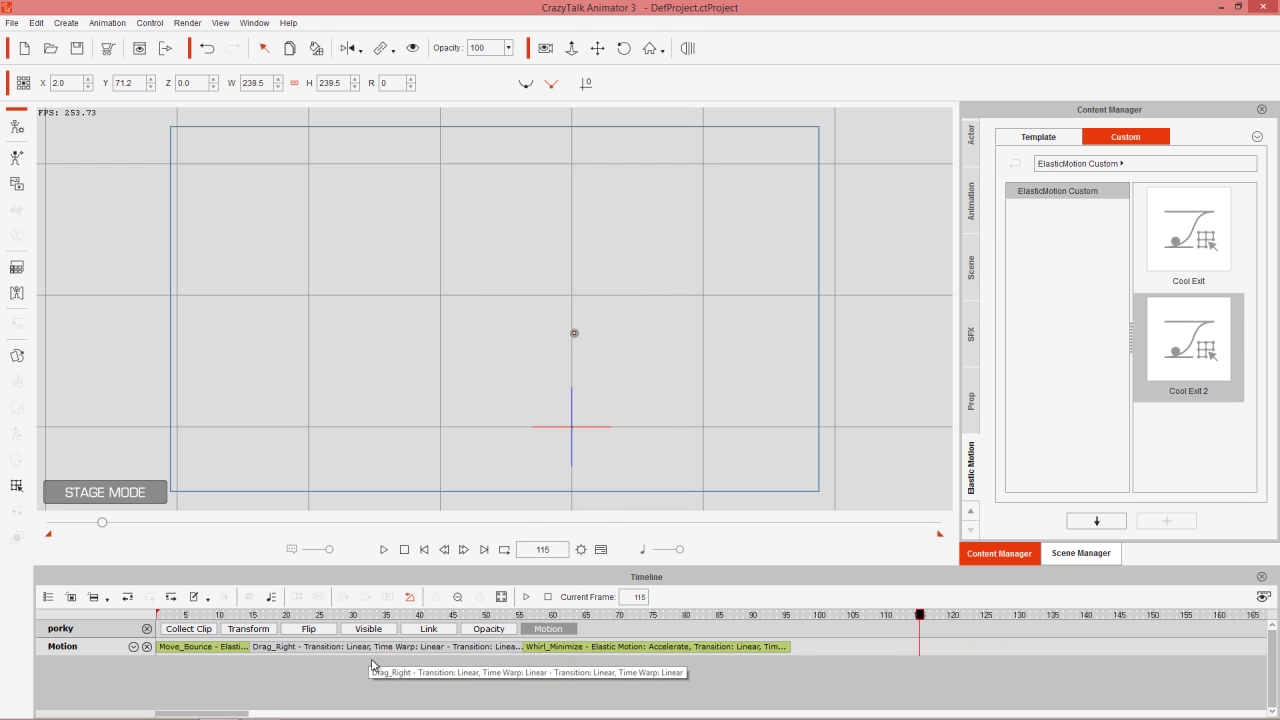
Collect frames 1 to 95 of the pig's motion clips and add the range to its Action Menu as Cool Sequence.
left_click(189, 630)
left_click_drag(790, 652, 156, 653)
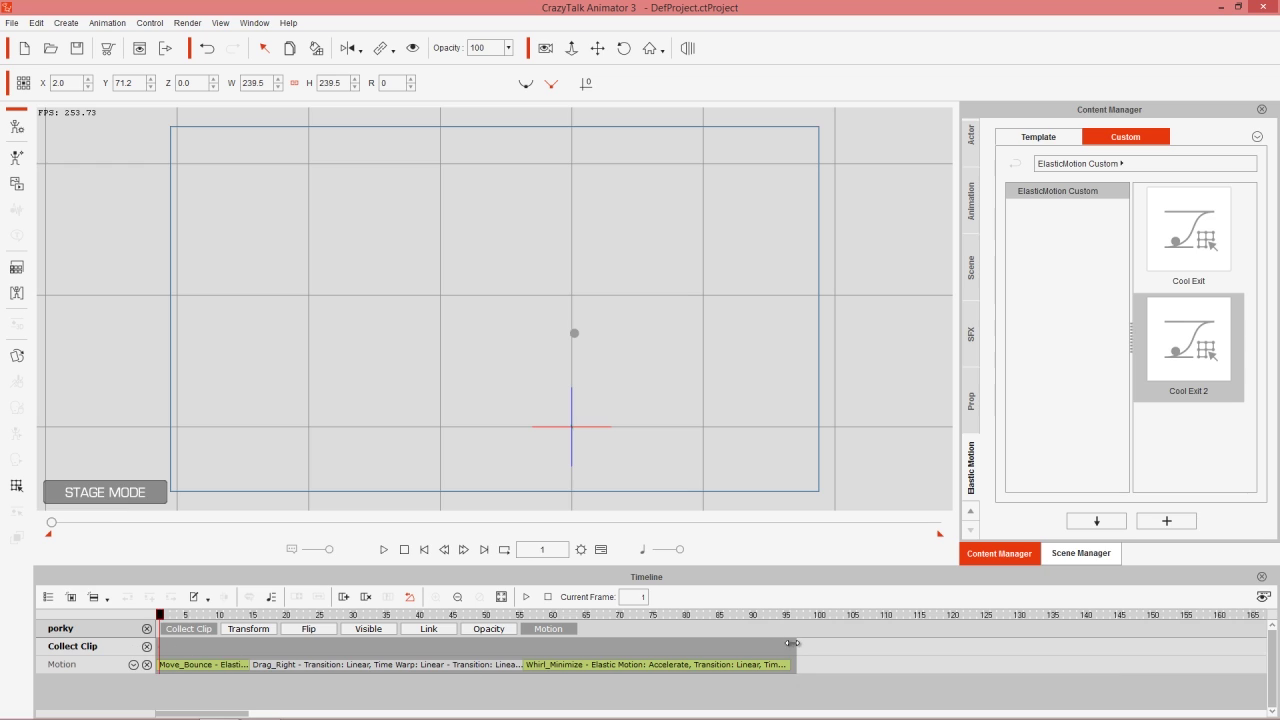
left_click_drag(792, 646, 781, 652)
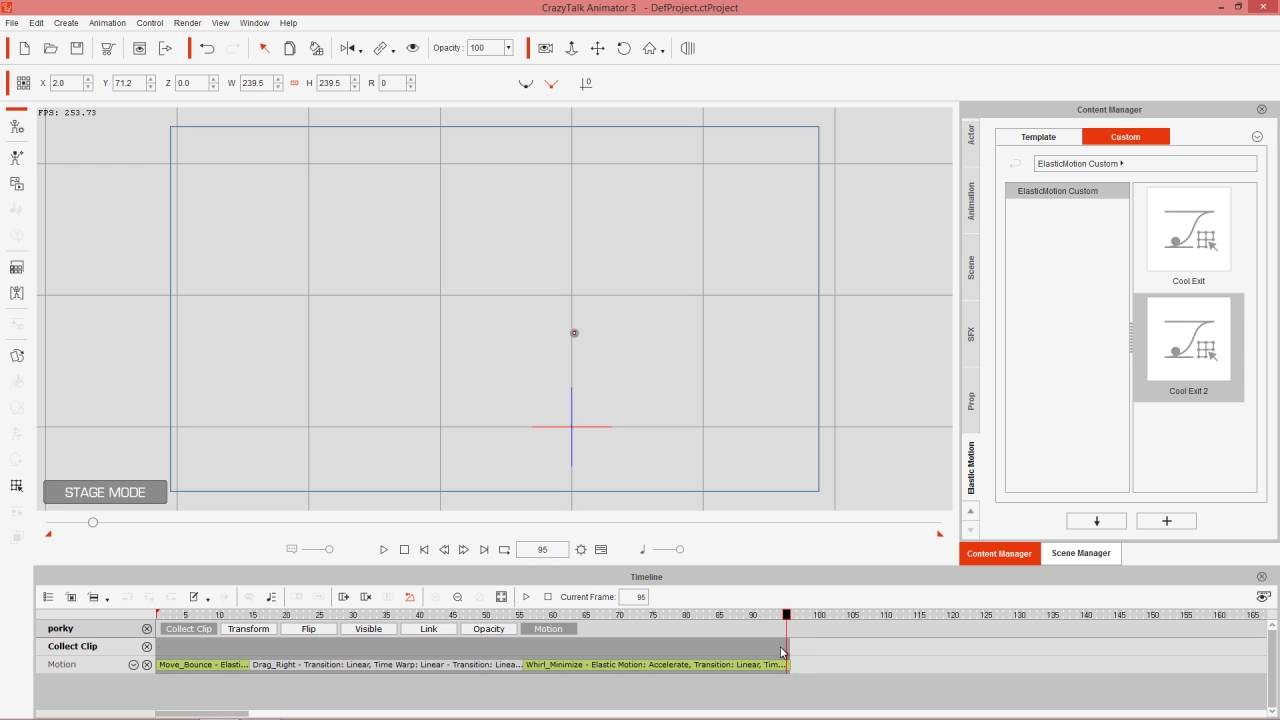
right_click(229, 651)
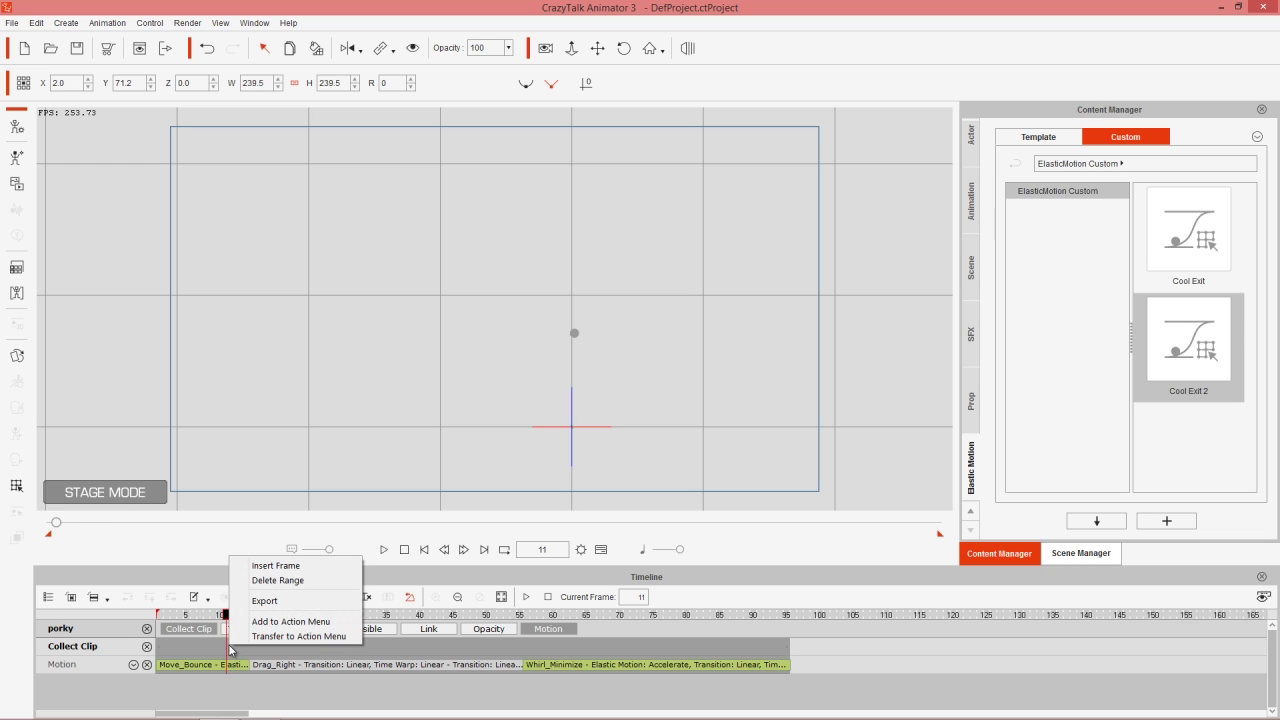
left_click(290, 621)
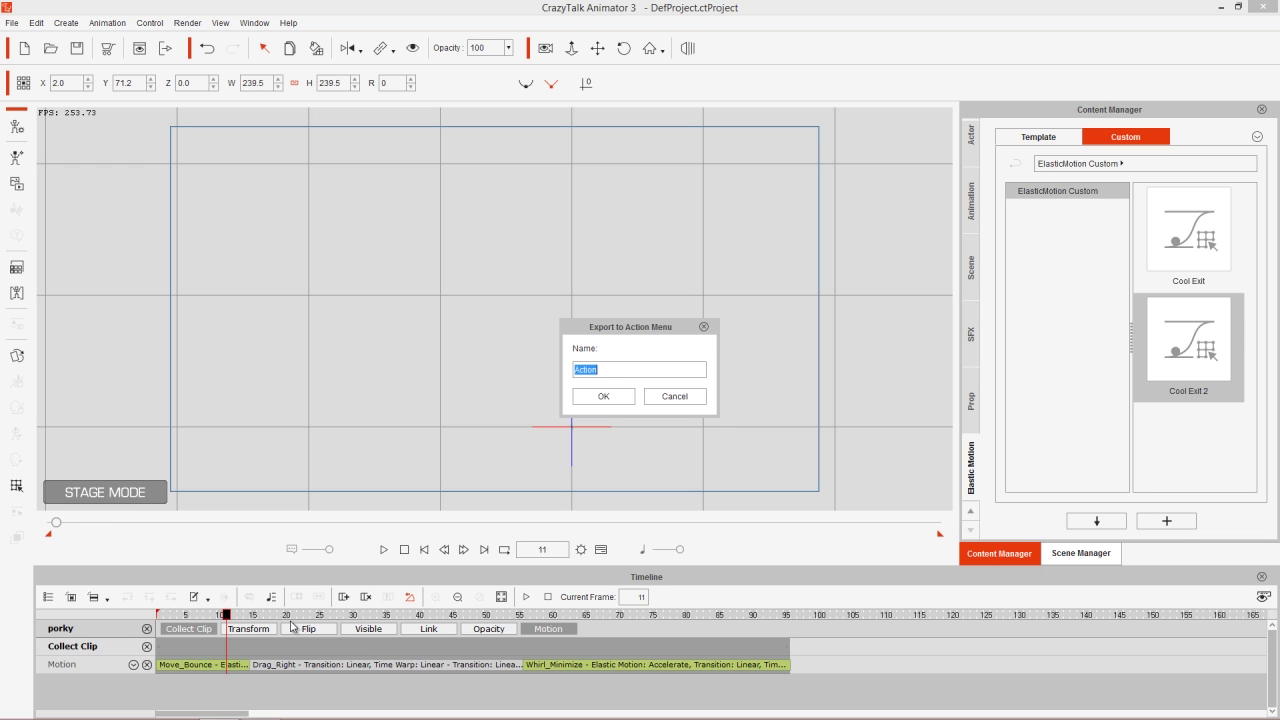
type("Cool Sequence")
key("Return")
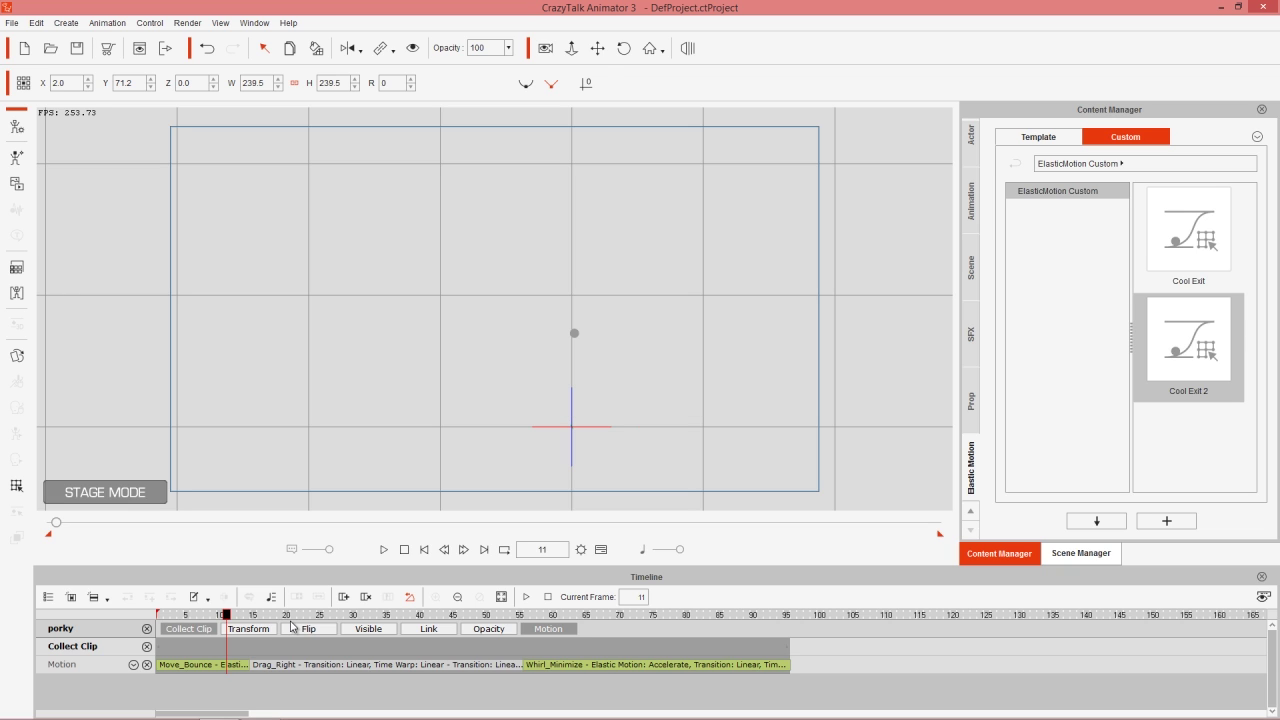
Delete all three motion clips from the pig's Motion track, starting at frame 1.
left_click_drag(180, 614, 372, 614)
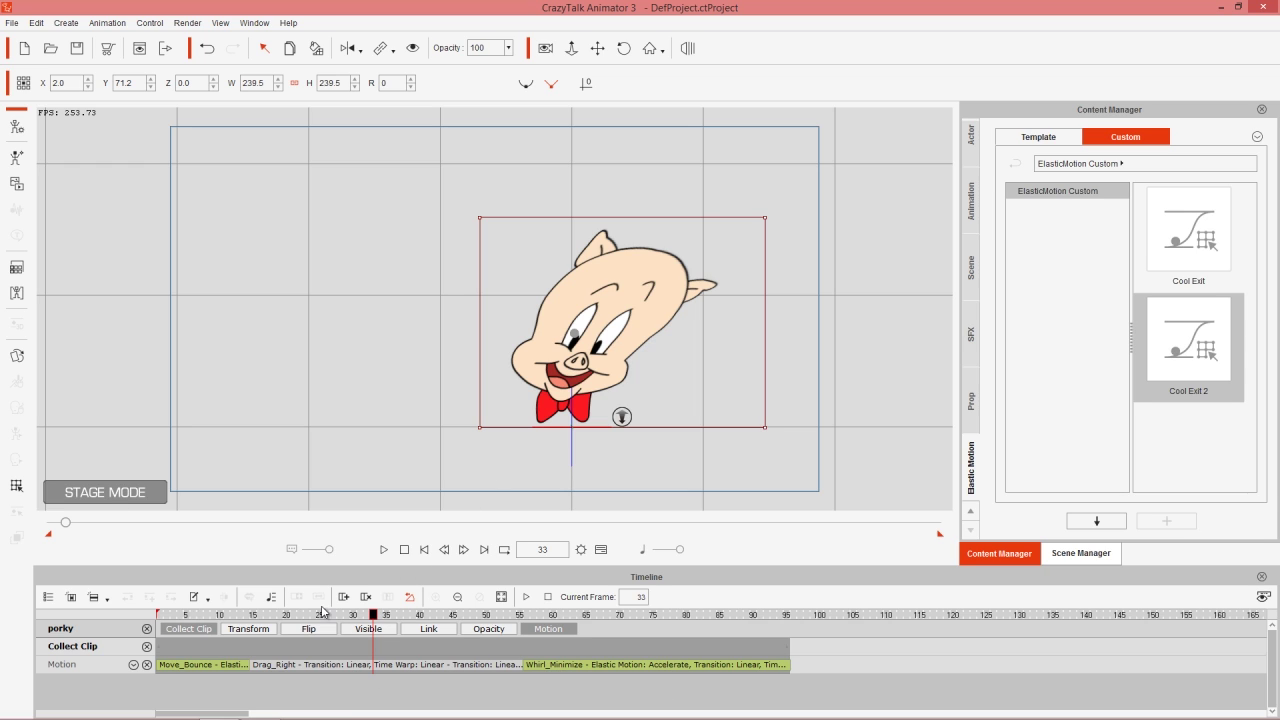
left_click(840, 664)
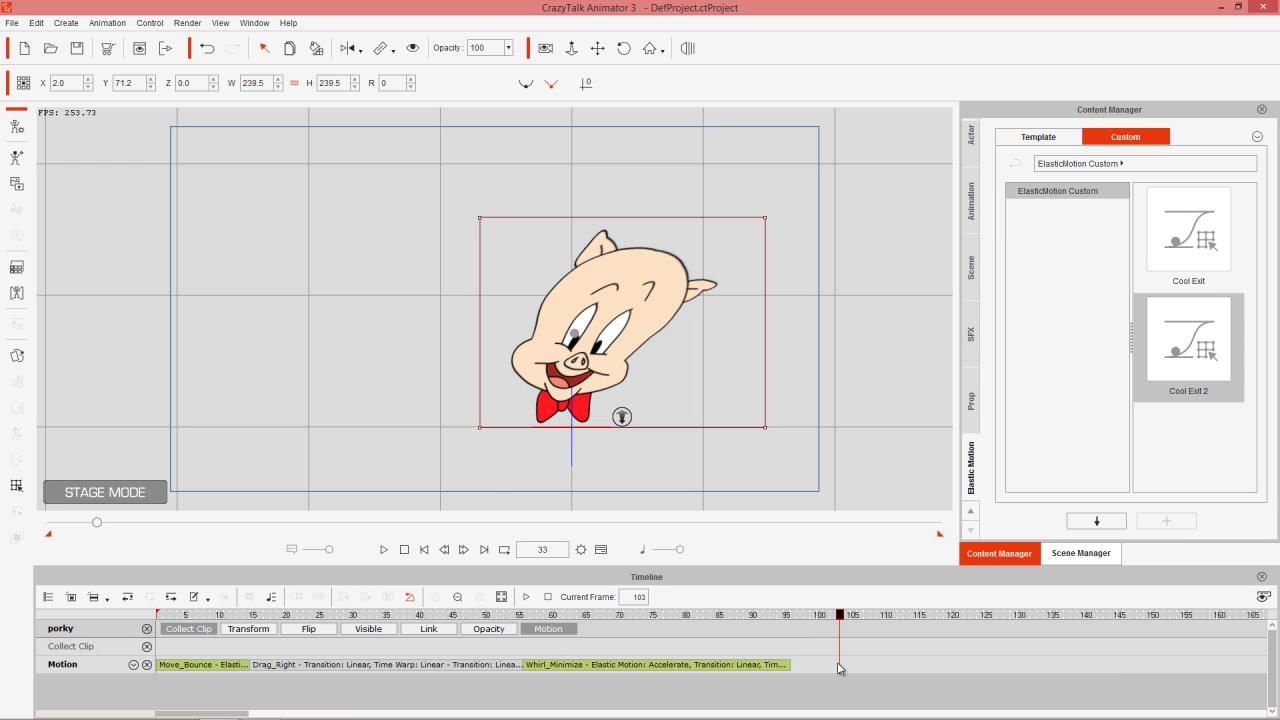
left_click(162, 664)
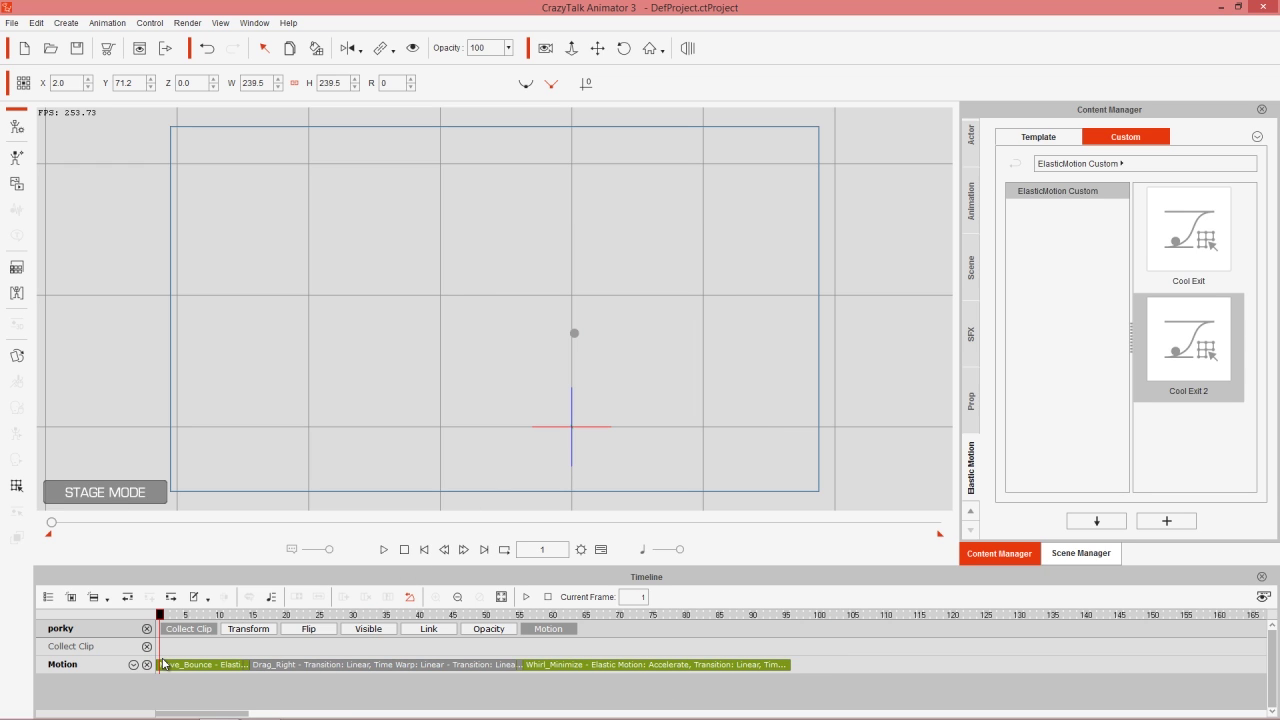
key("Delete")
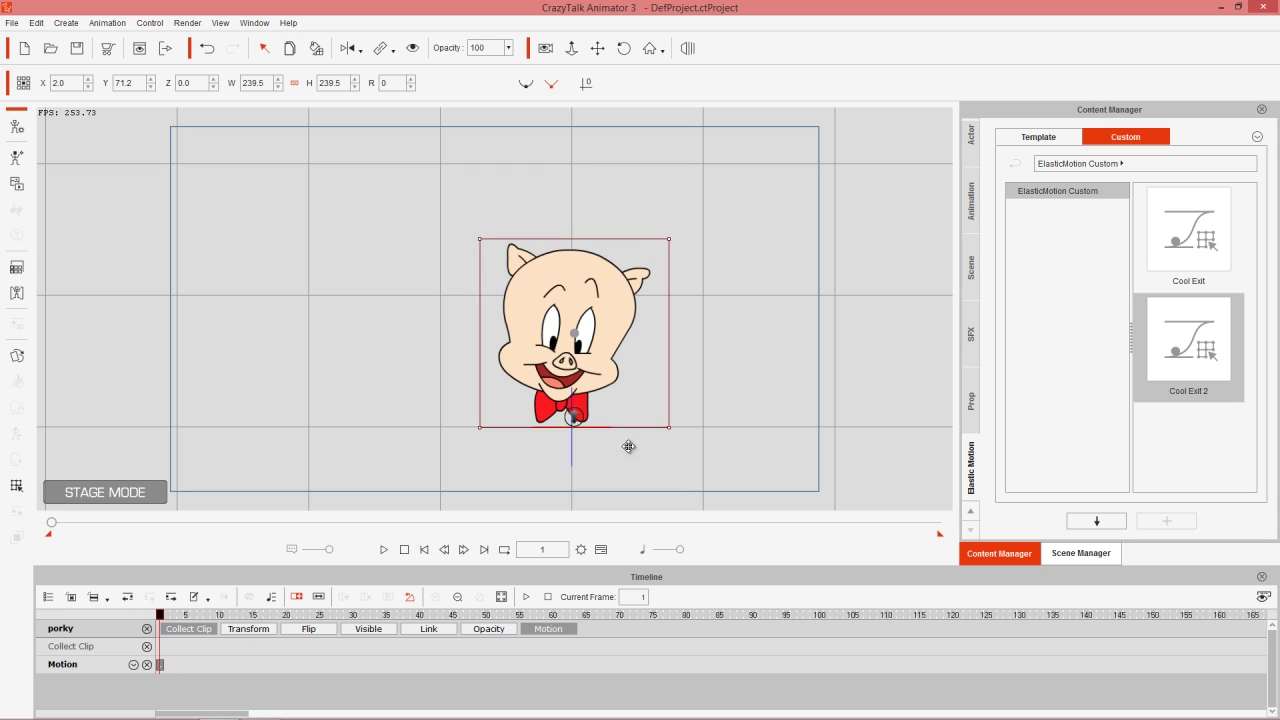
Apply the saved Cool Sequence action to the pig at frame 1 and scrub through the resulting motion.
right_click(552, 299)
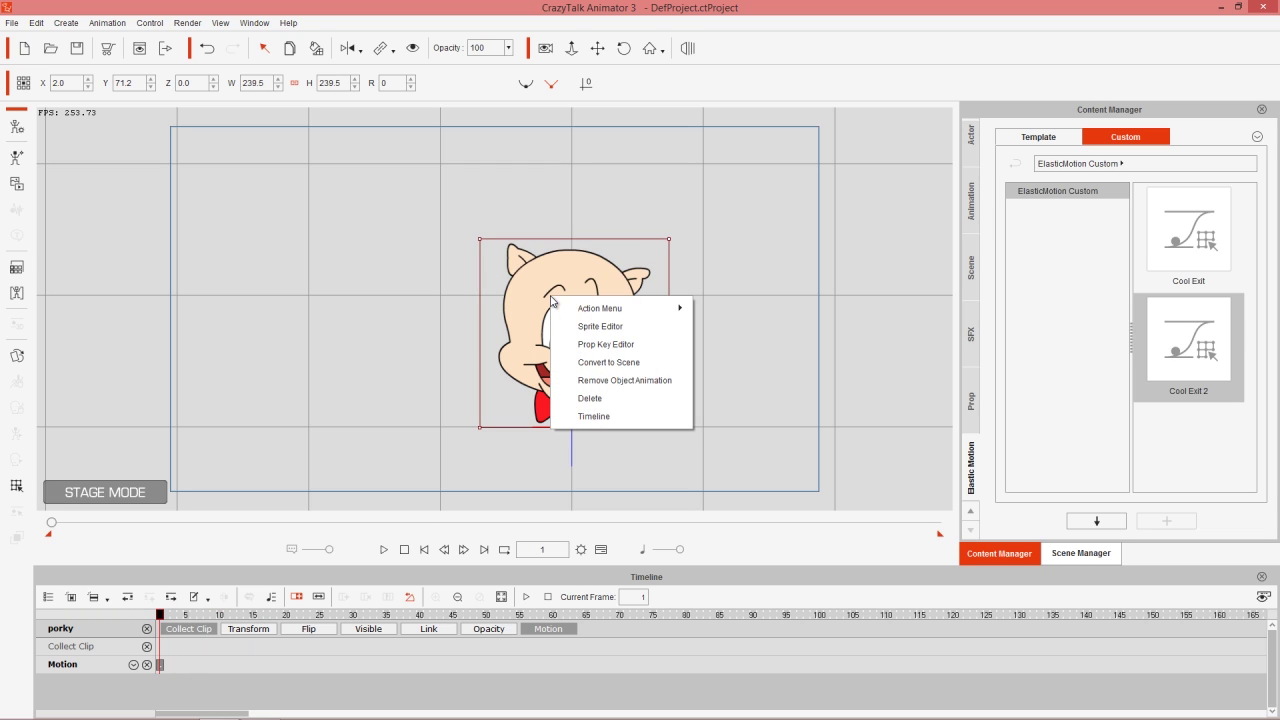
mouse_move(605, 316)
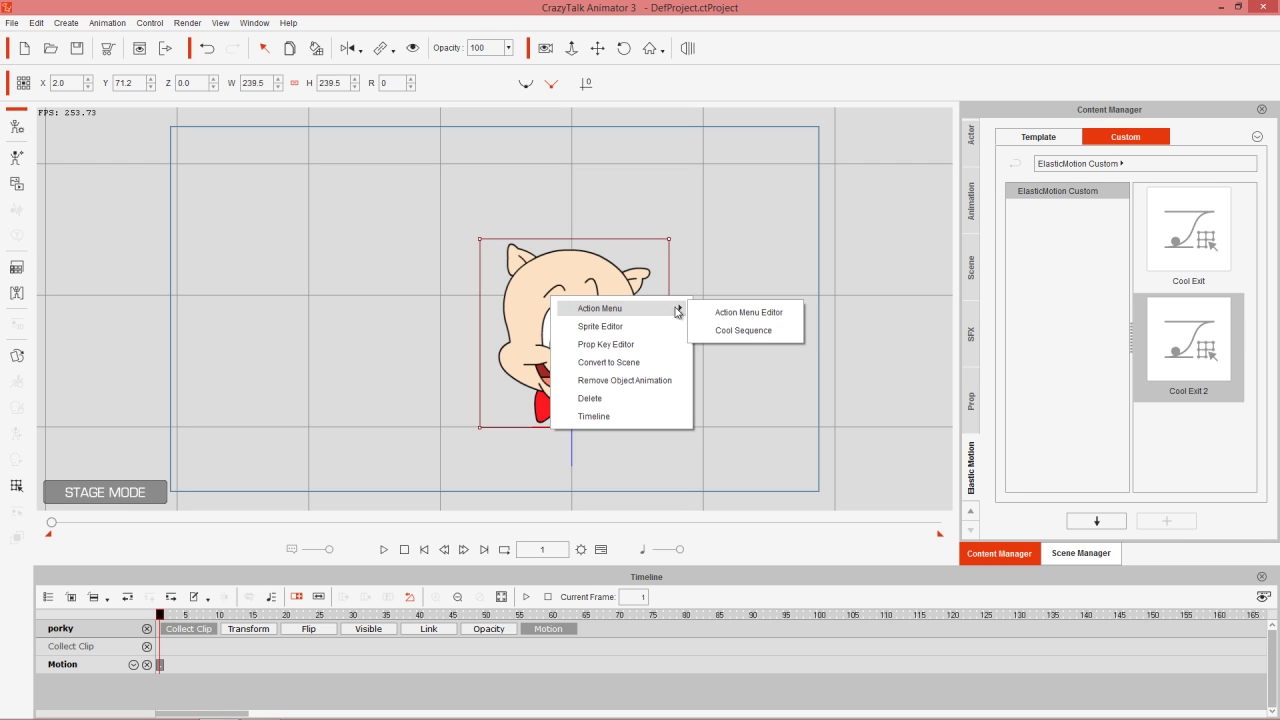
left_click(745, 330)
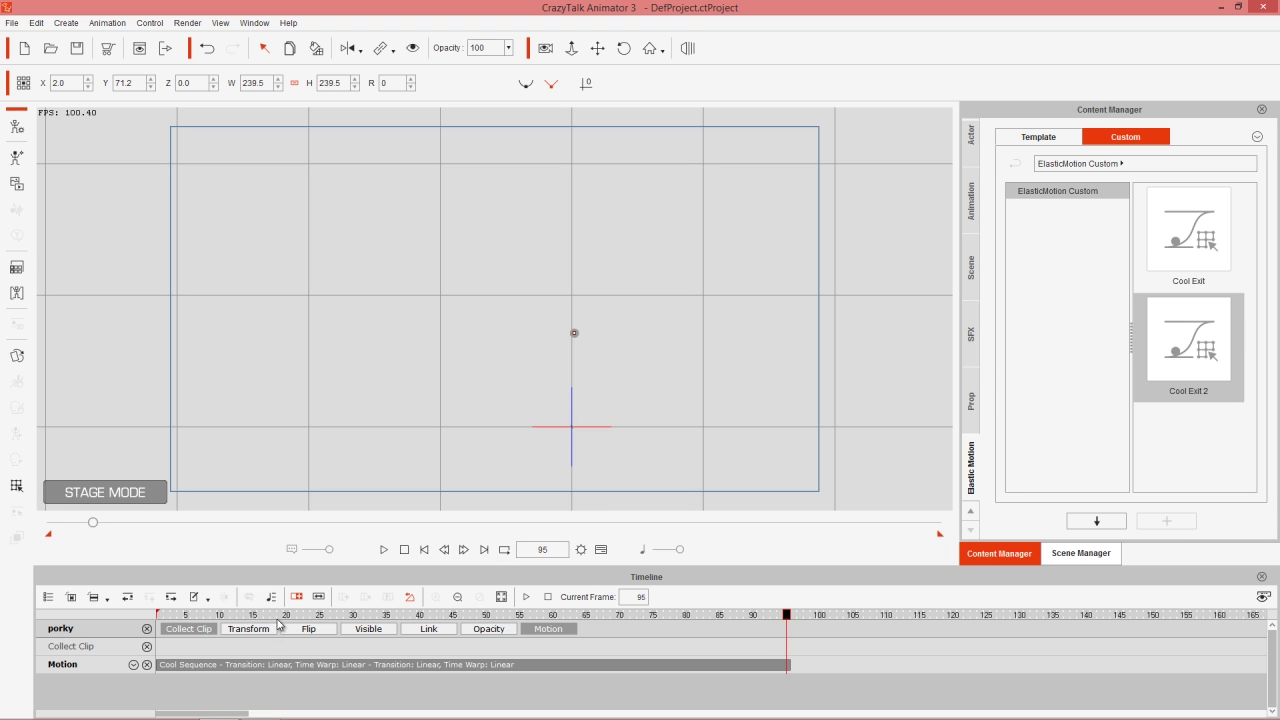
left_click(259, 666)
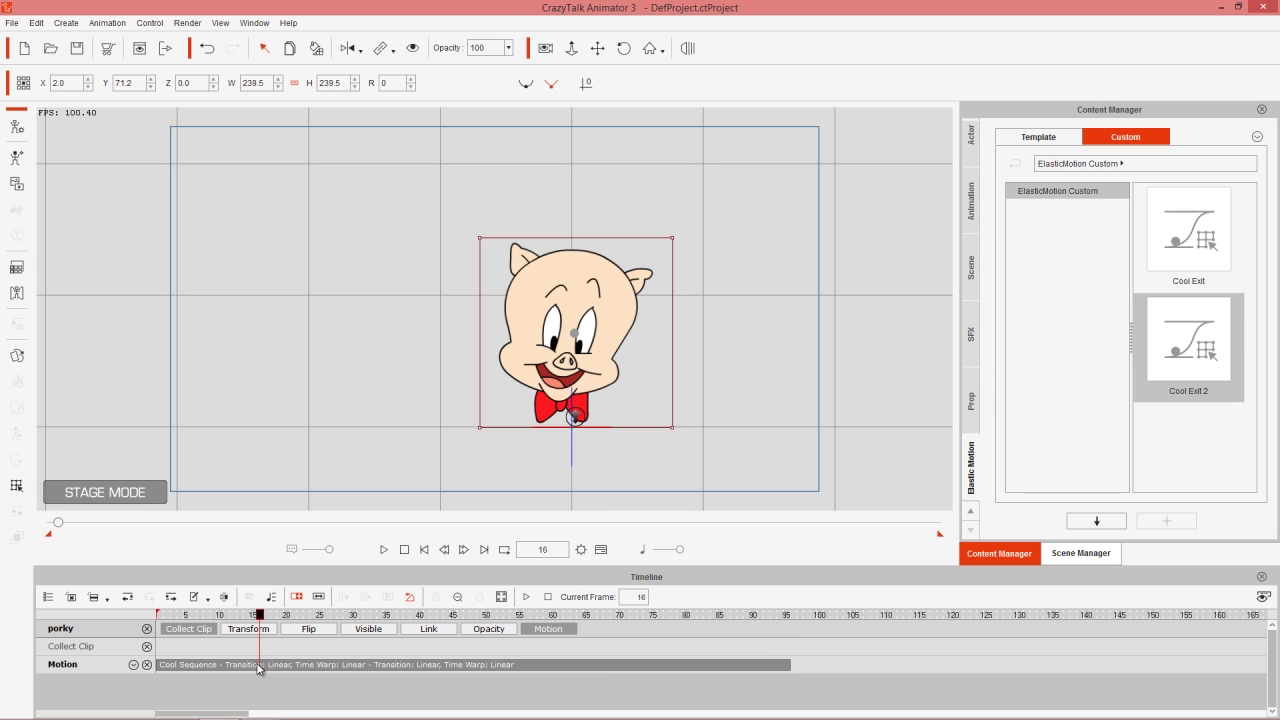
left_click(355, 663)
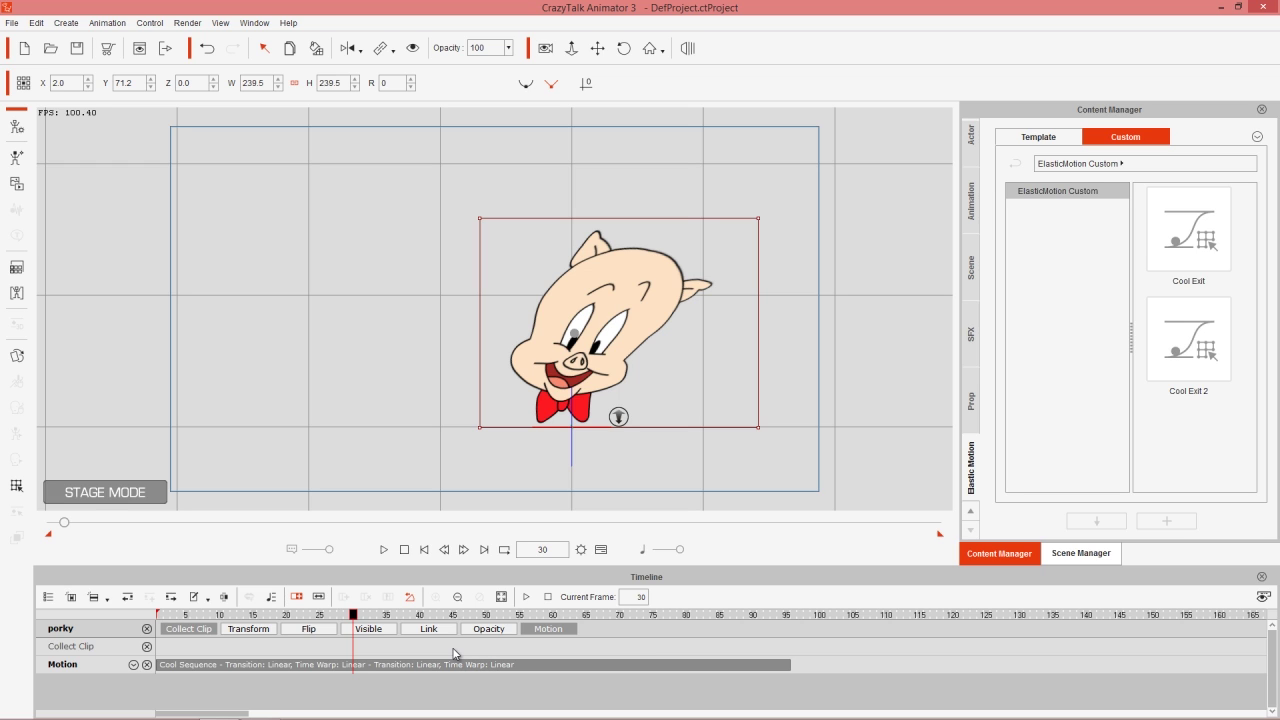
left_click_drag(395, 618, 158, 616)
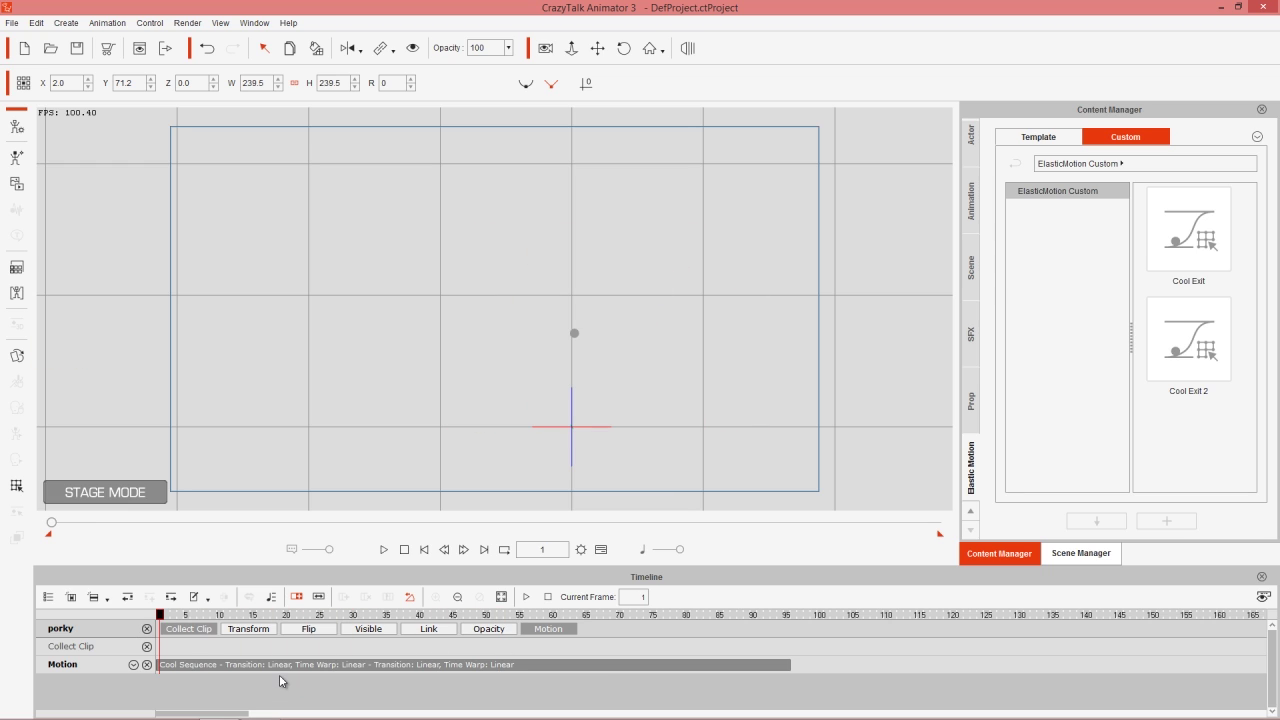
left_click_drag(250, 614, 552, 620)
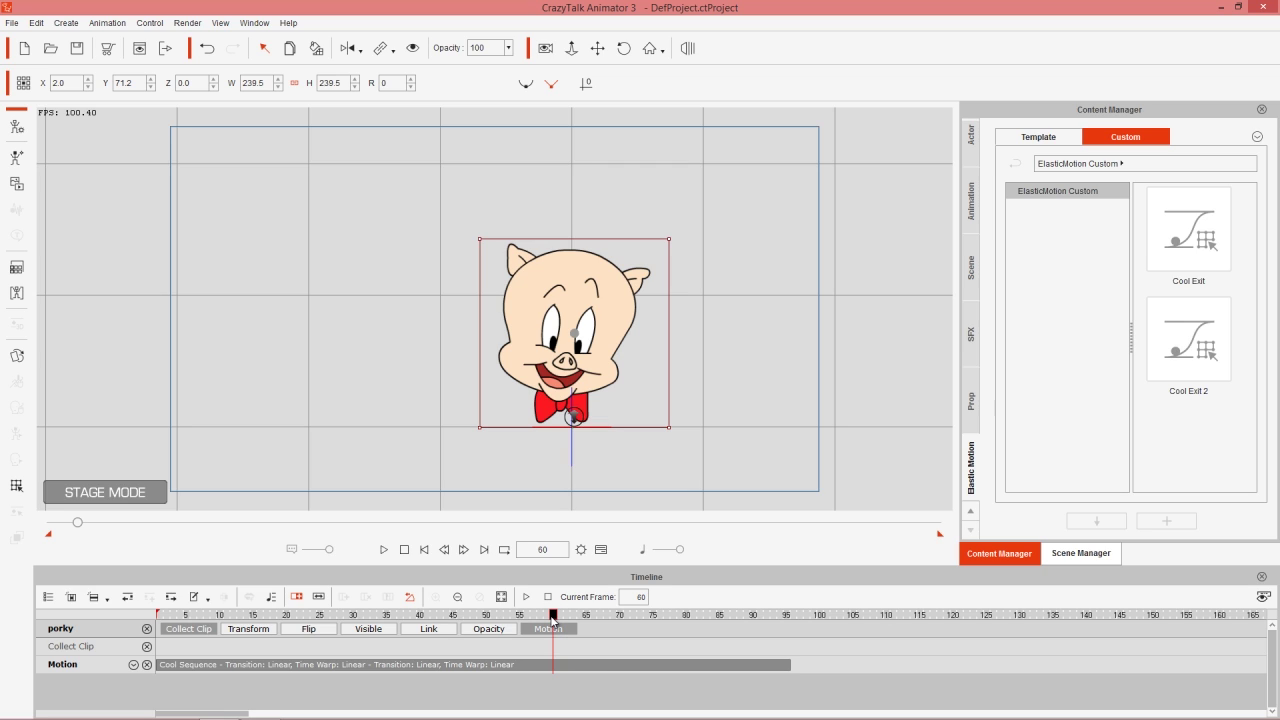
left_click_drag(556, 620, 480, 616)
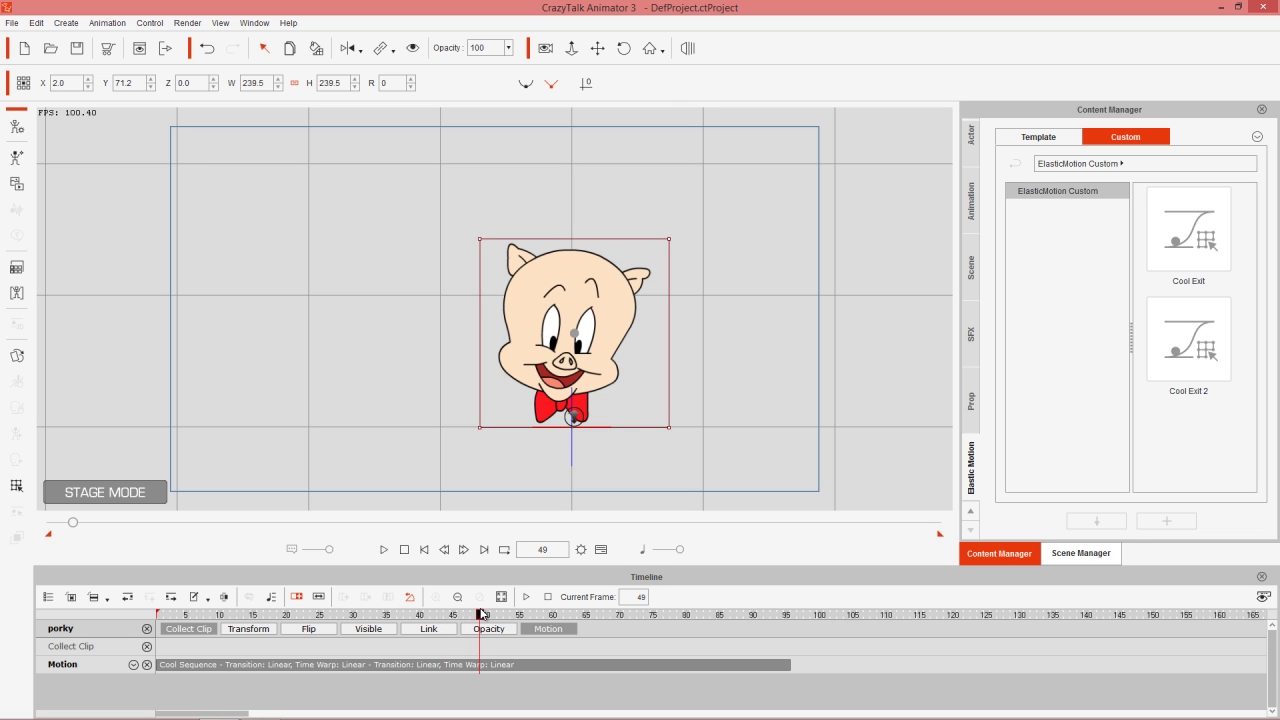